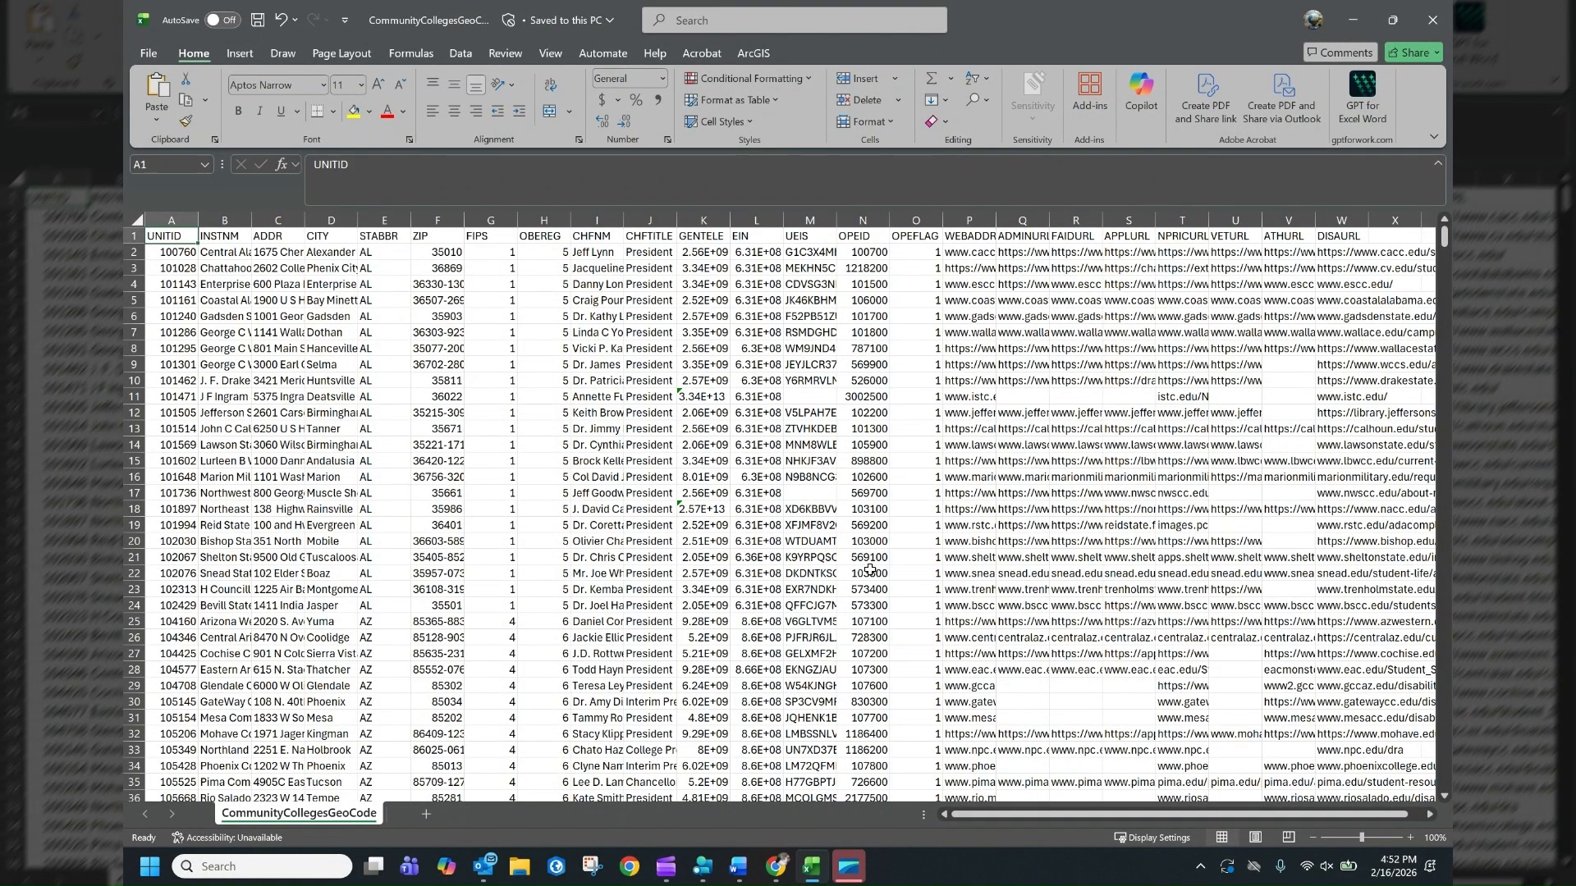
# Autofit the widths of all columns in the worksheet
pyautogui.click(137, 221)
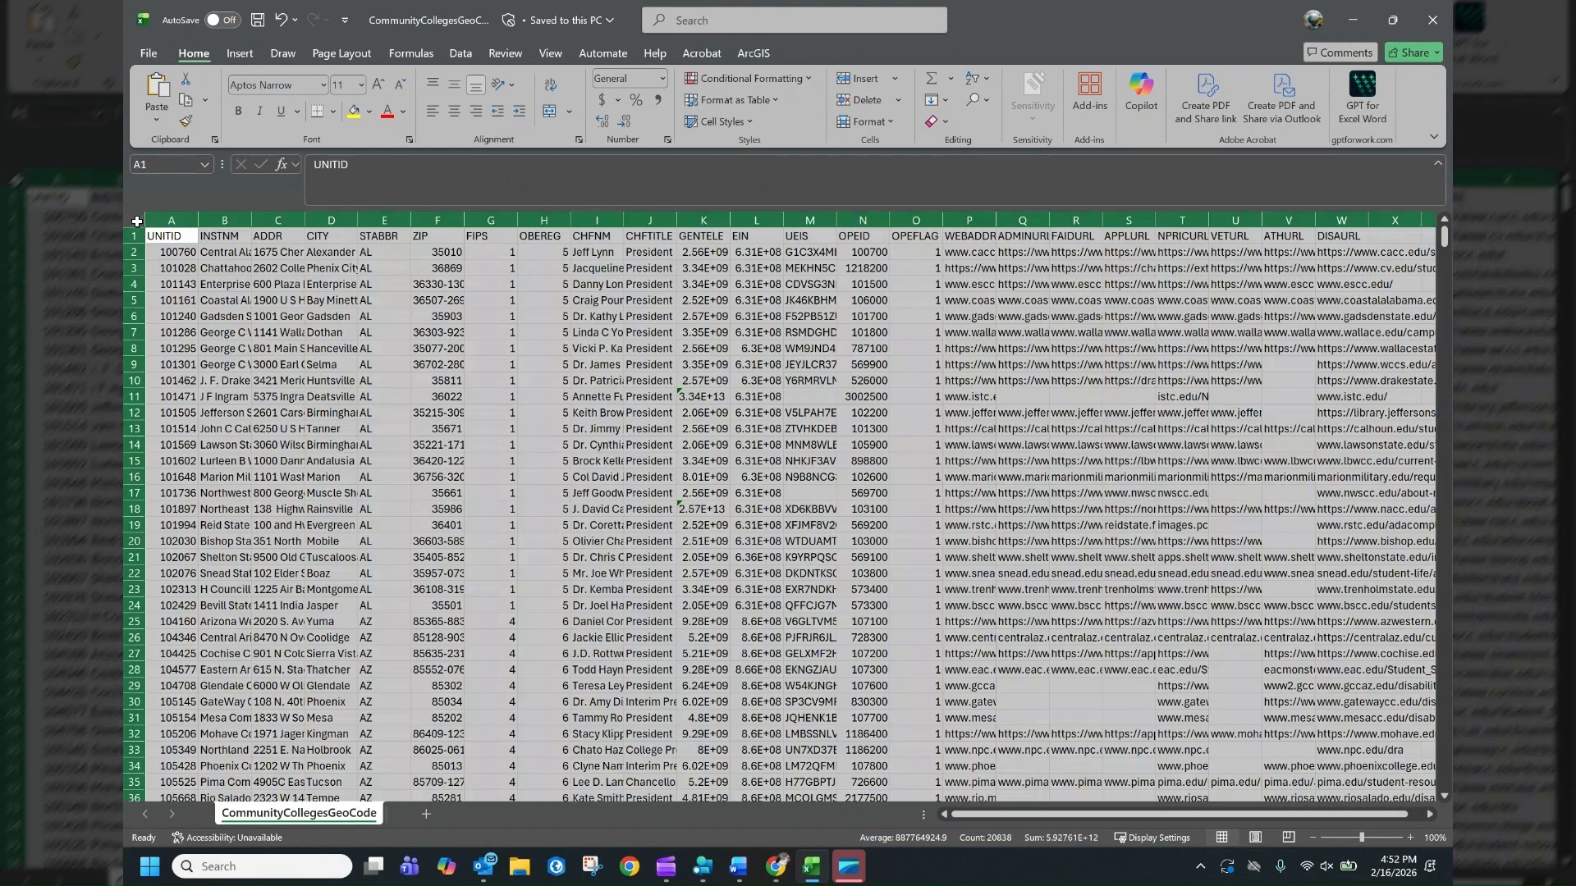
pyautogui.doubleClick(197, 221)
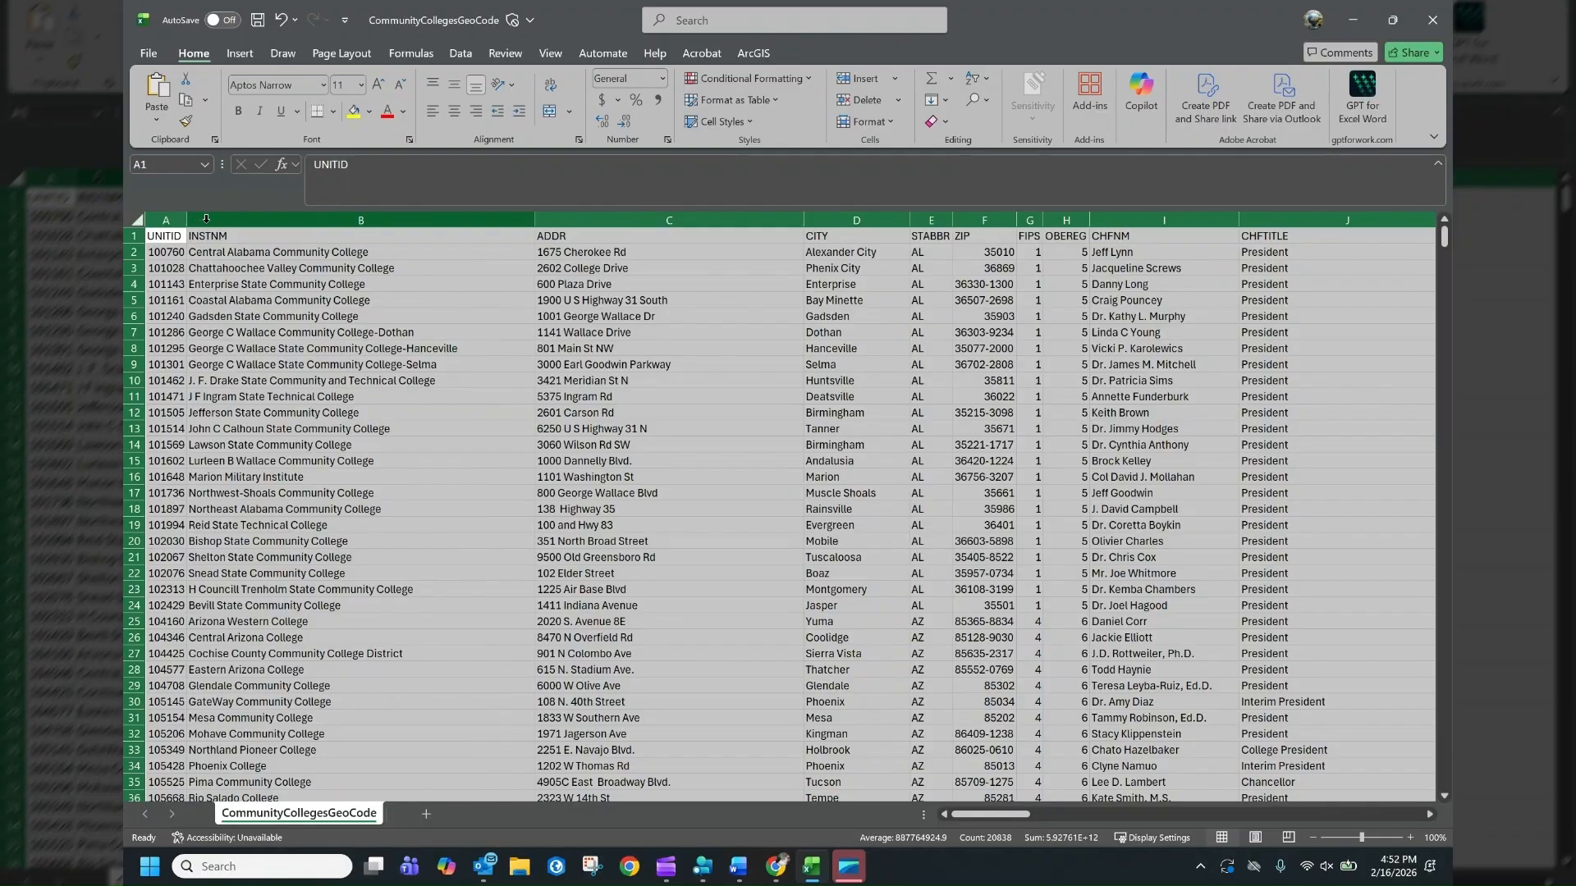
pyautogui.click(834, 559)
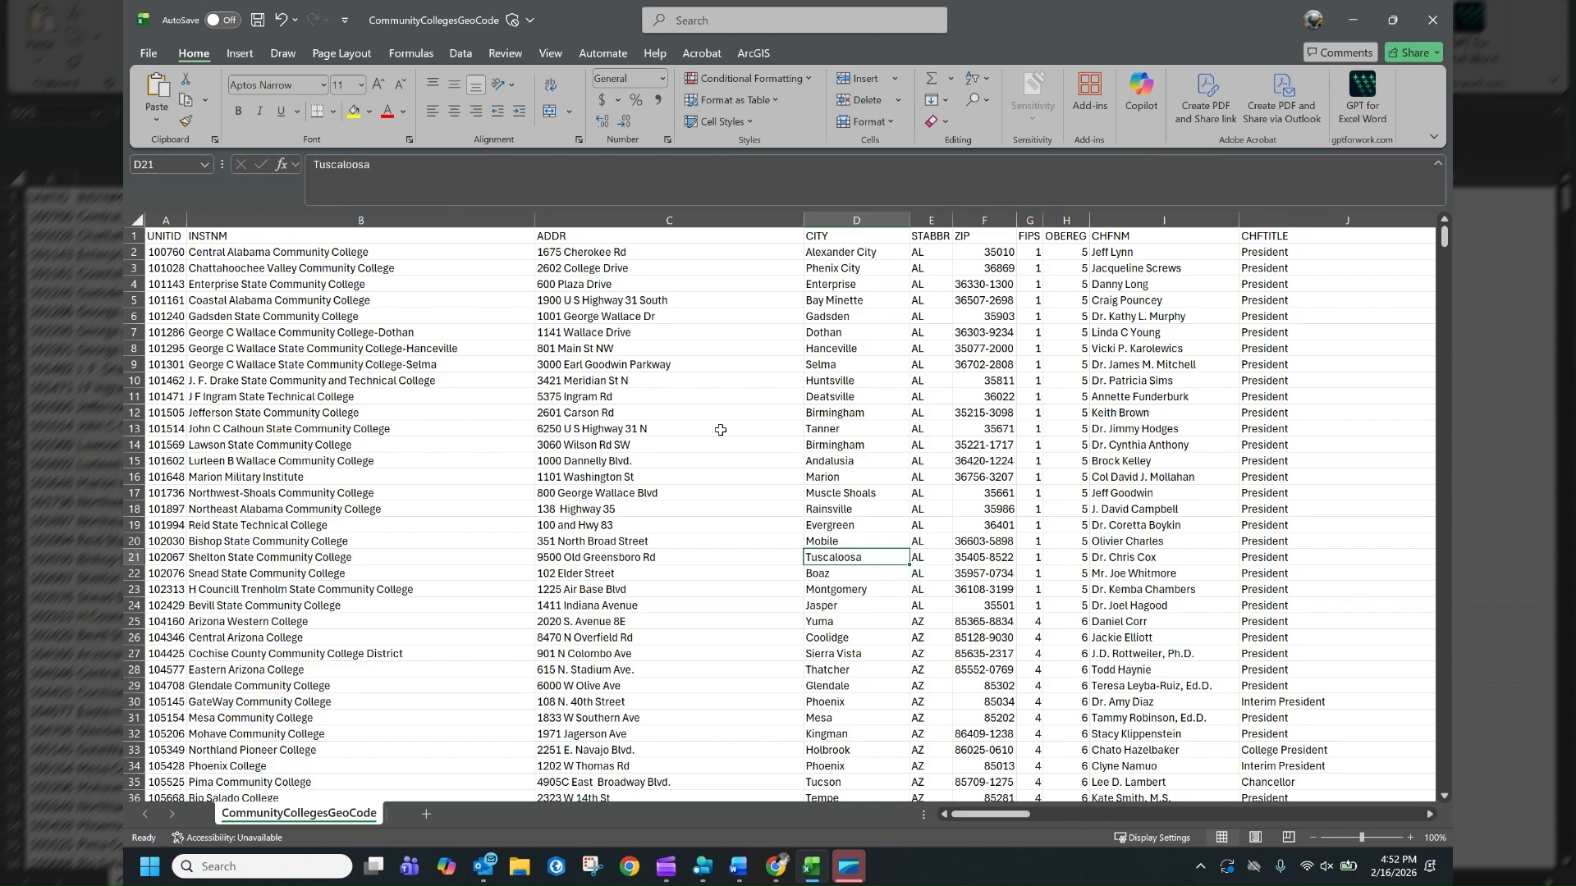
pyautogui.moveTo(1021, 815)
pyautogui.mouseDown()
pyautogui.moveTo(1245, 788)
pyautogui.moveTo(1006, 839)
pyautogui.mouseUp()
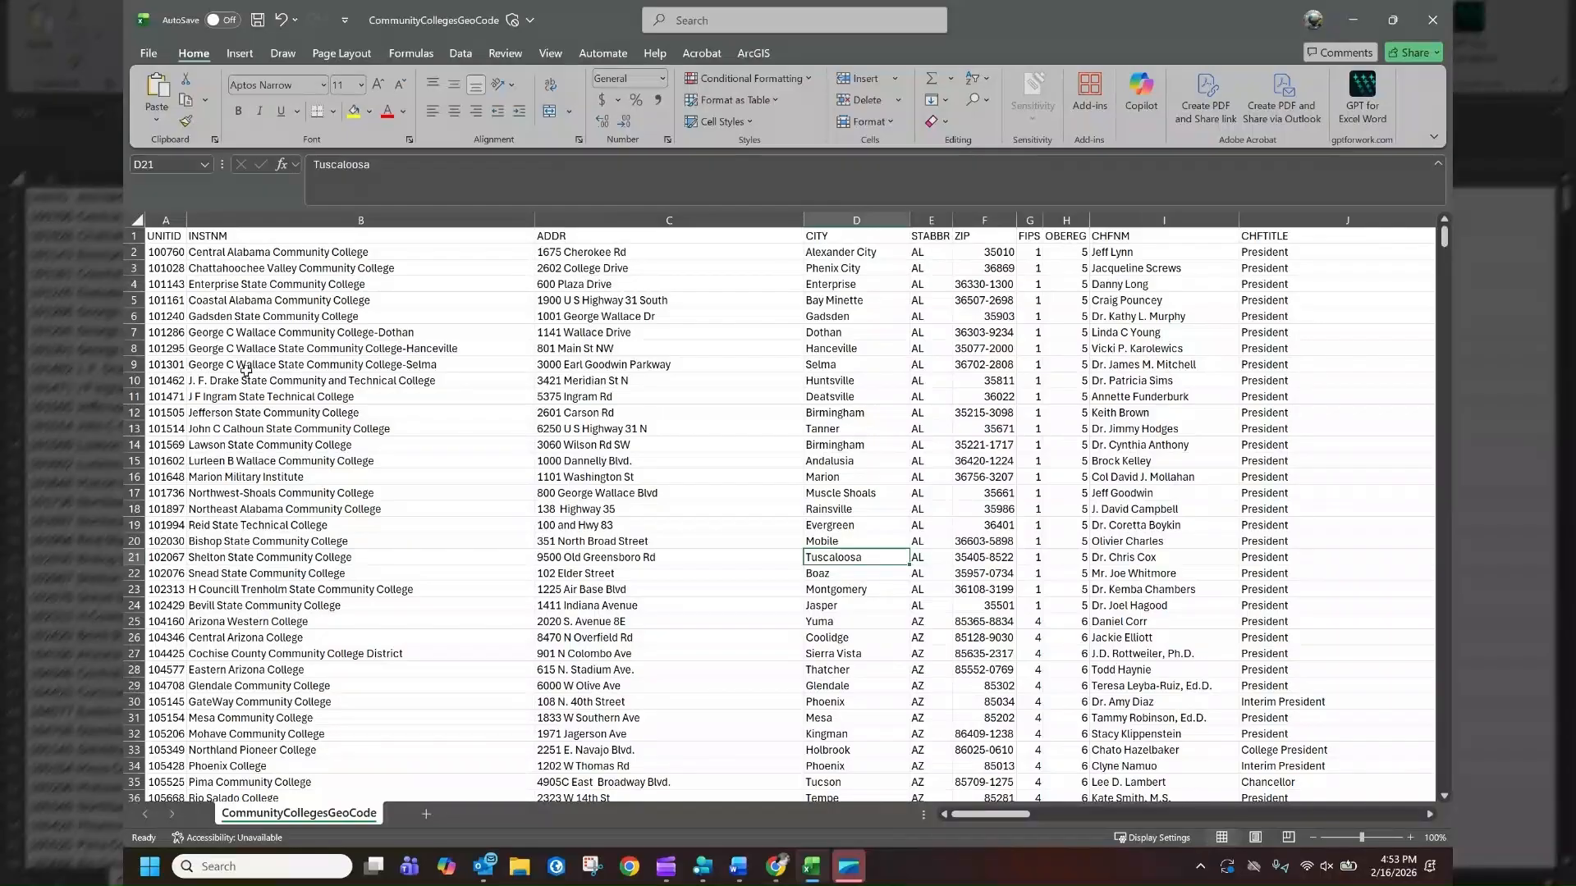
# Insert a blank row above the first data row
pyautogui.click(215, 236)
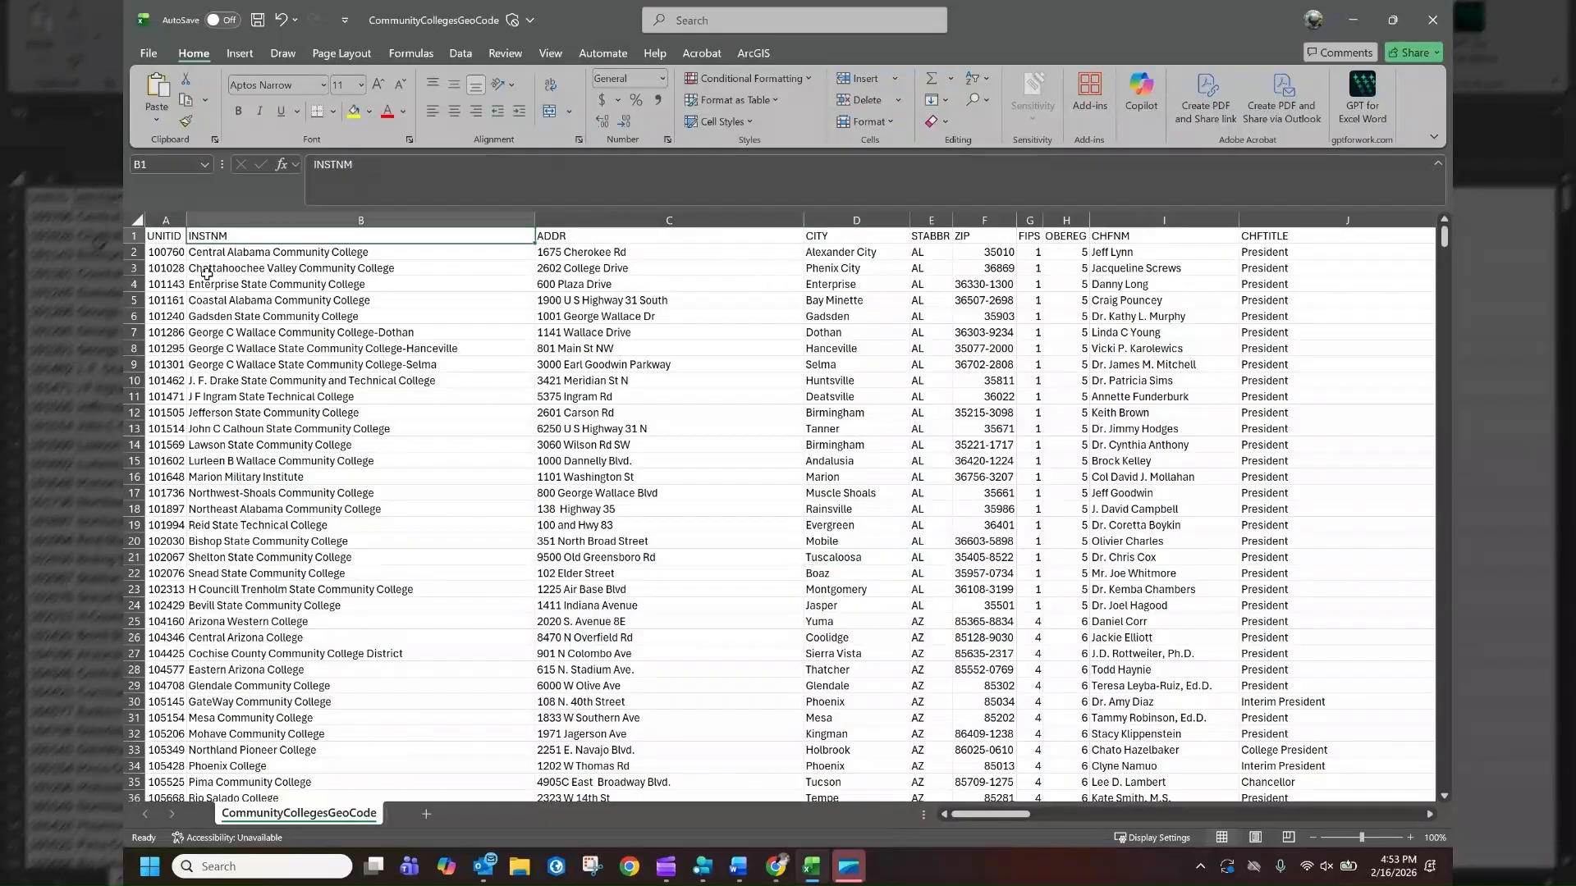
pyautogui.click(134, 252)
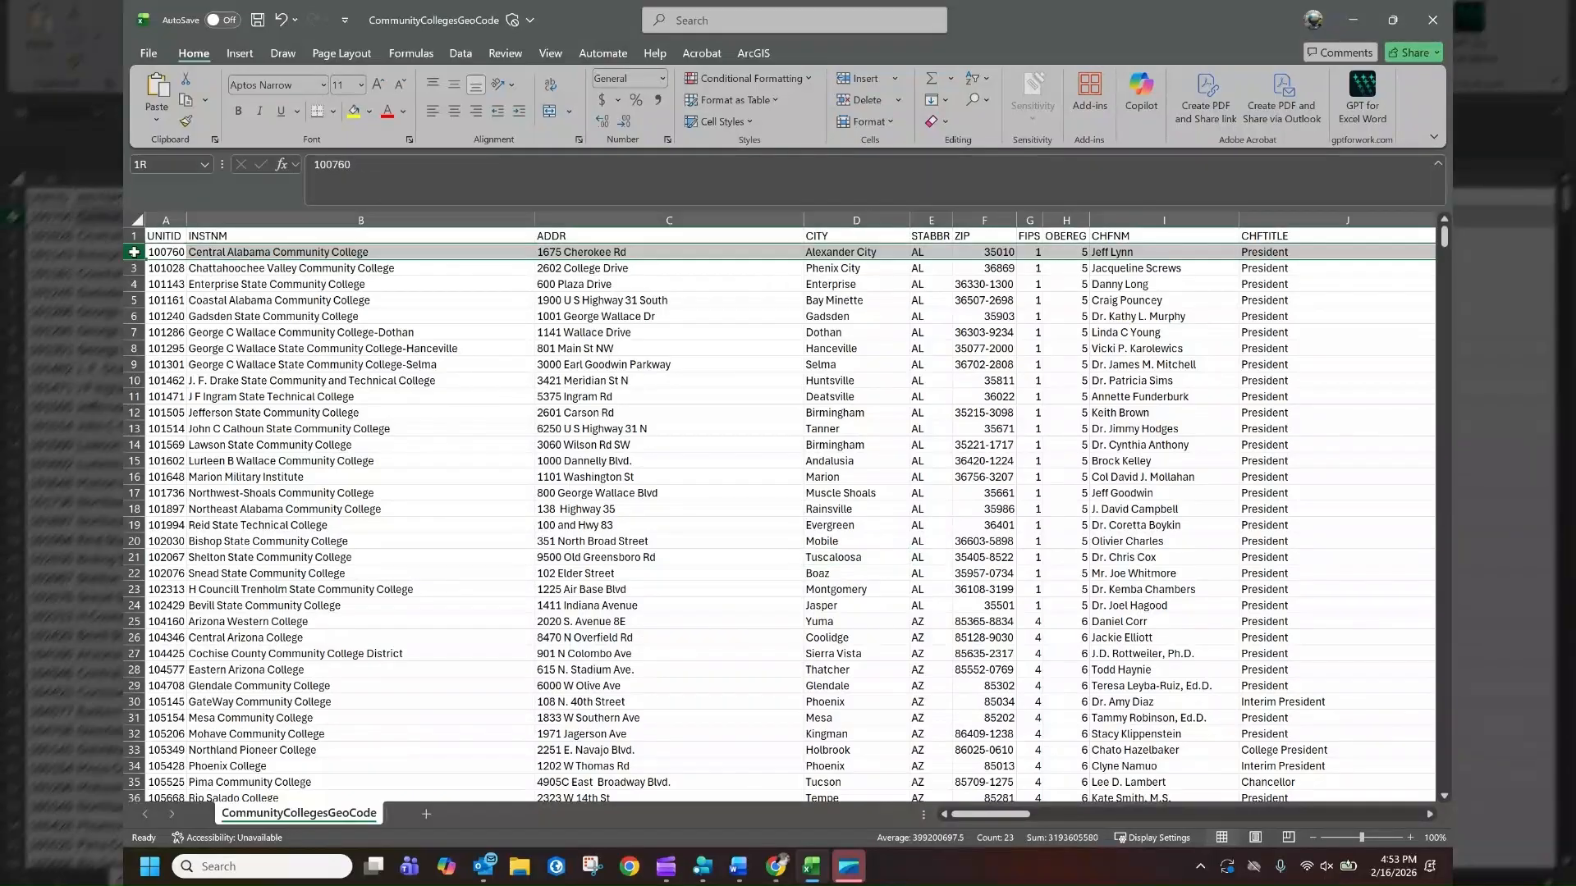
pyautogui.rightClick(134, 253)
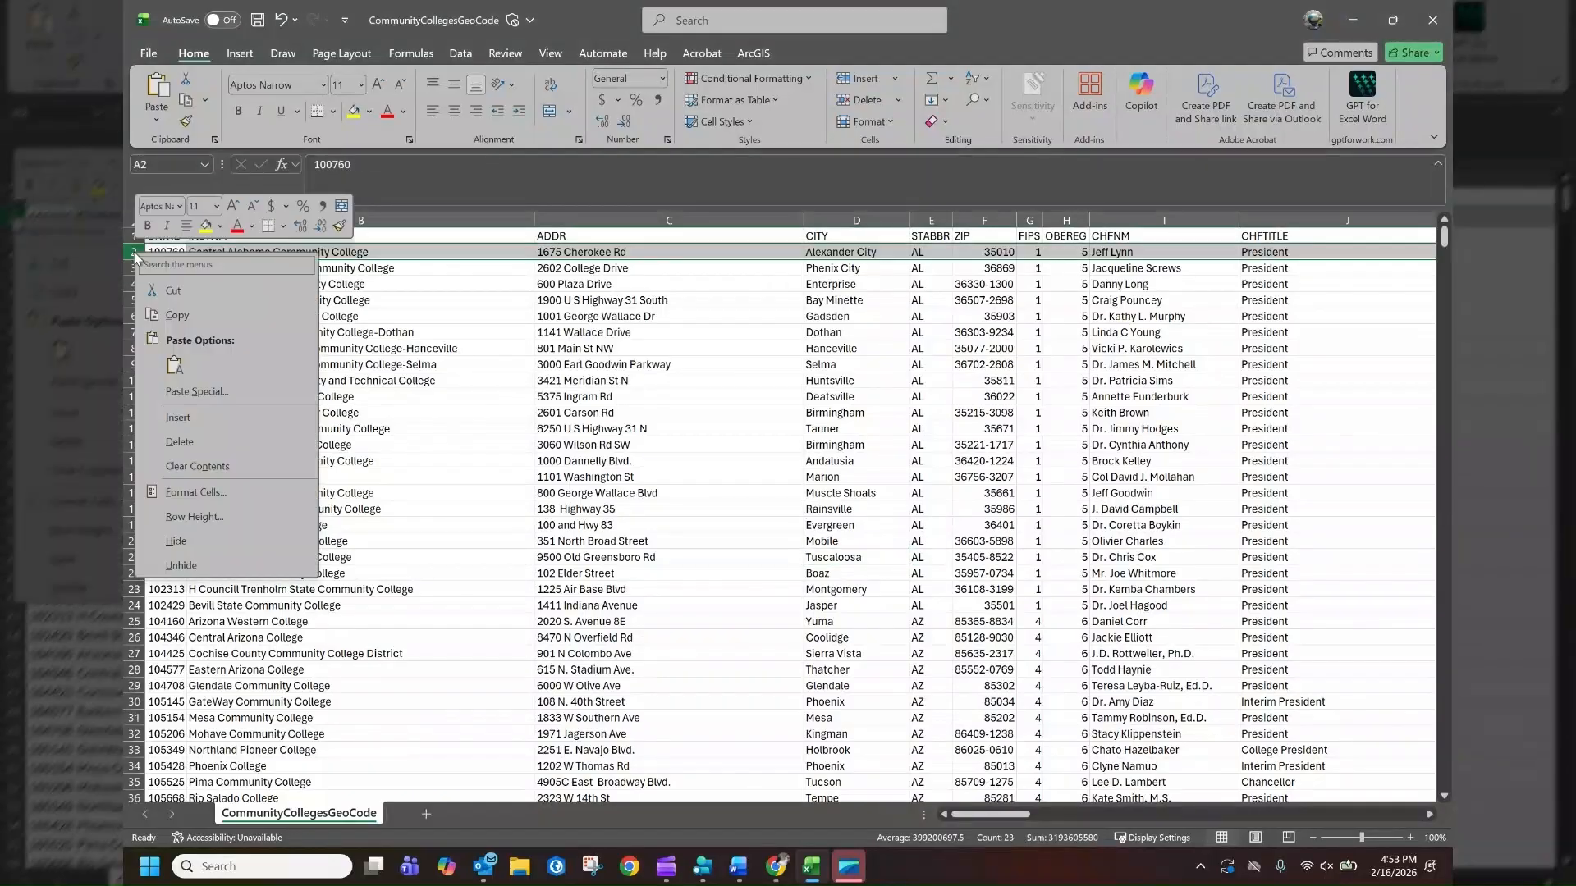
pyautogui.click(179, 418)
pyautogui.click(293, 315)
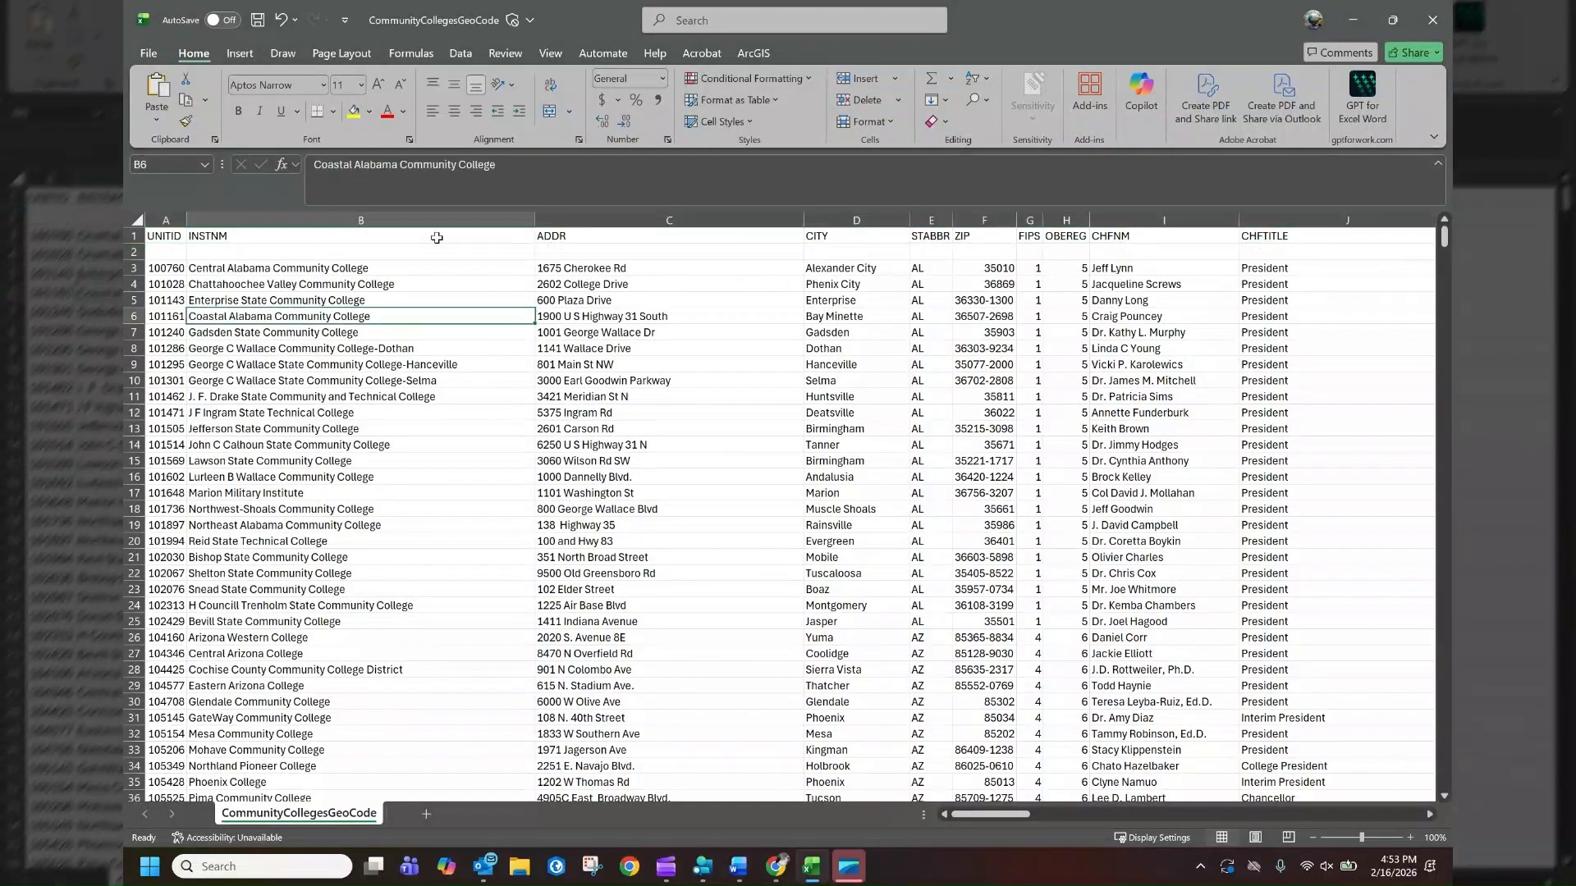
# Delete the inserted blank row
pyautogui.click(132, 252)
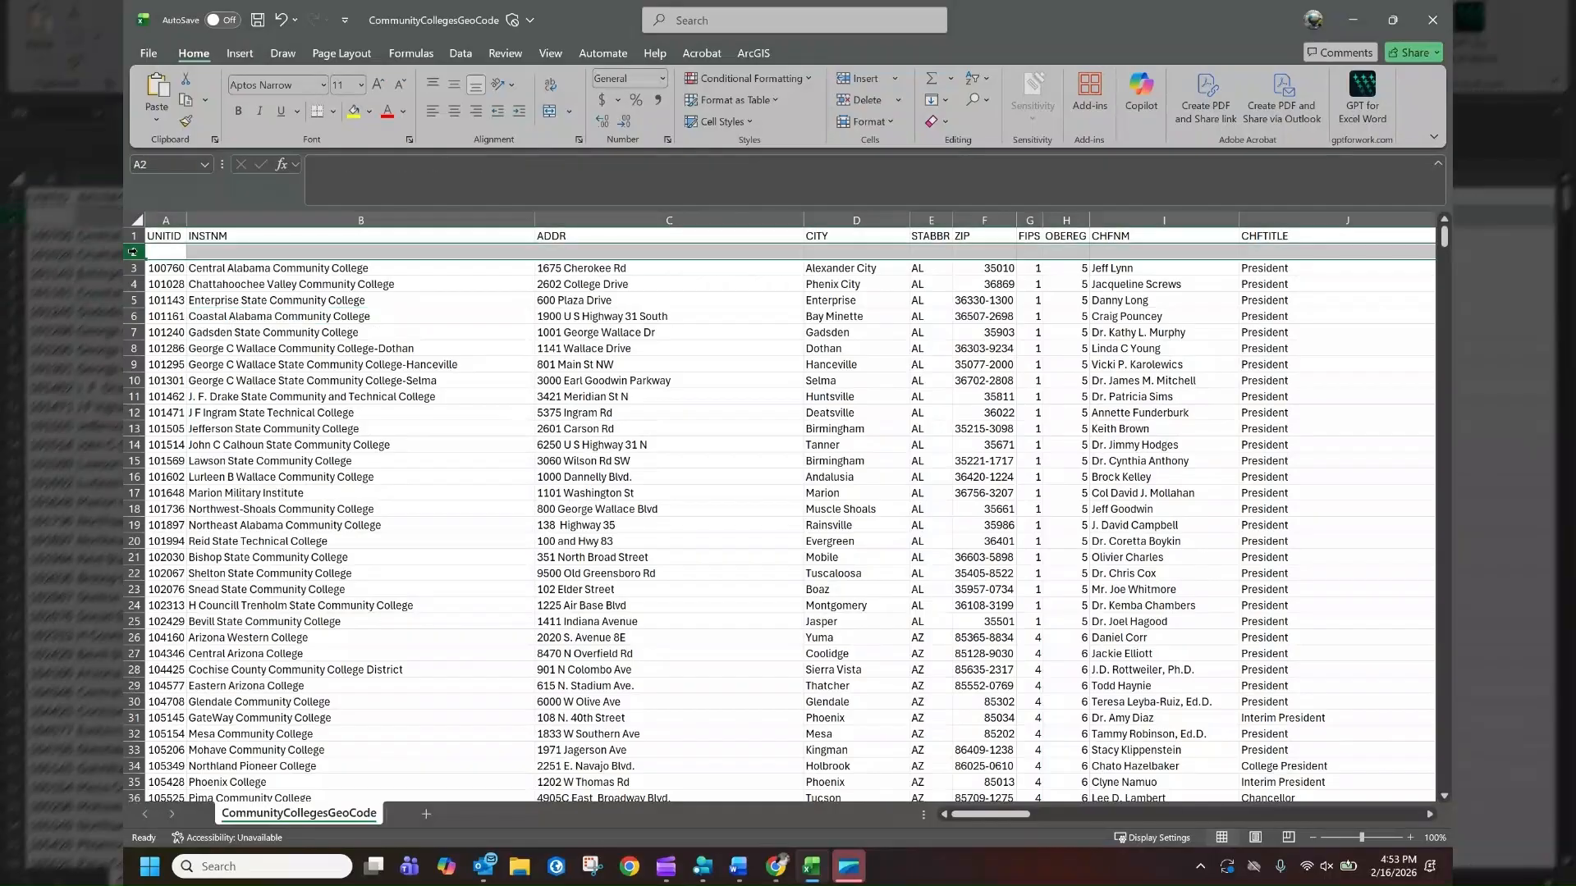
pyautogui.rightClick(132, 252)
pyautogui.click(198, 443)
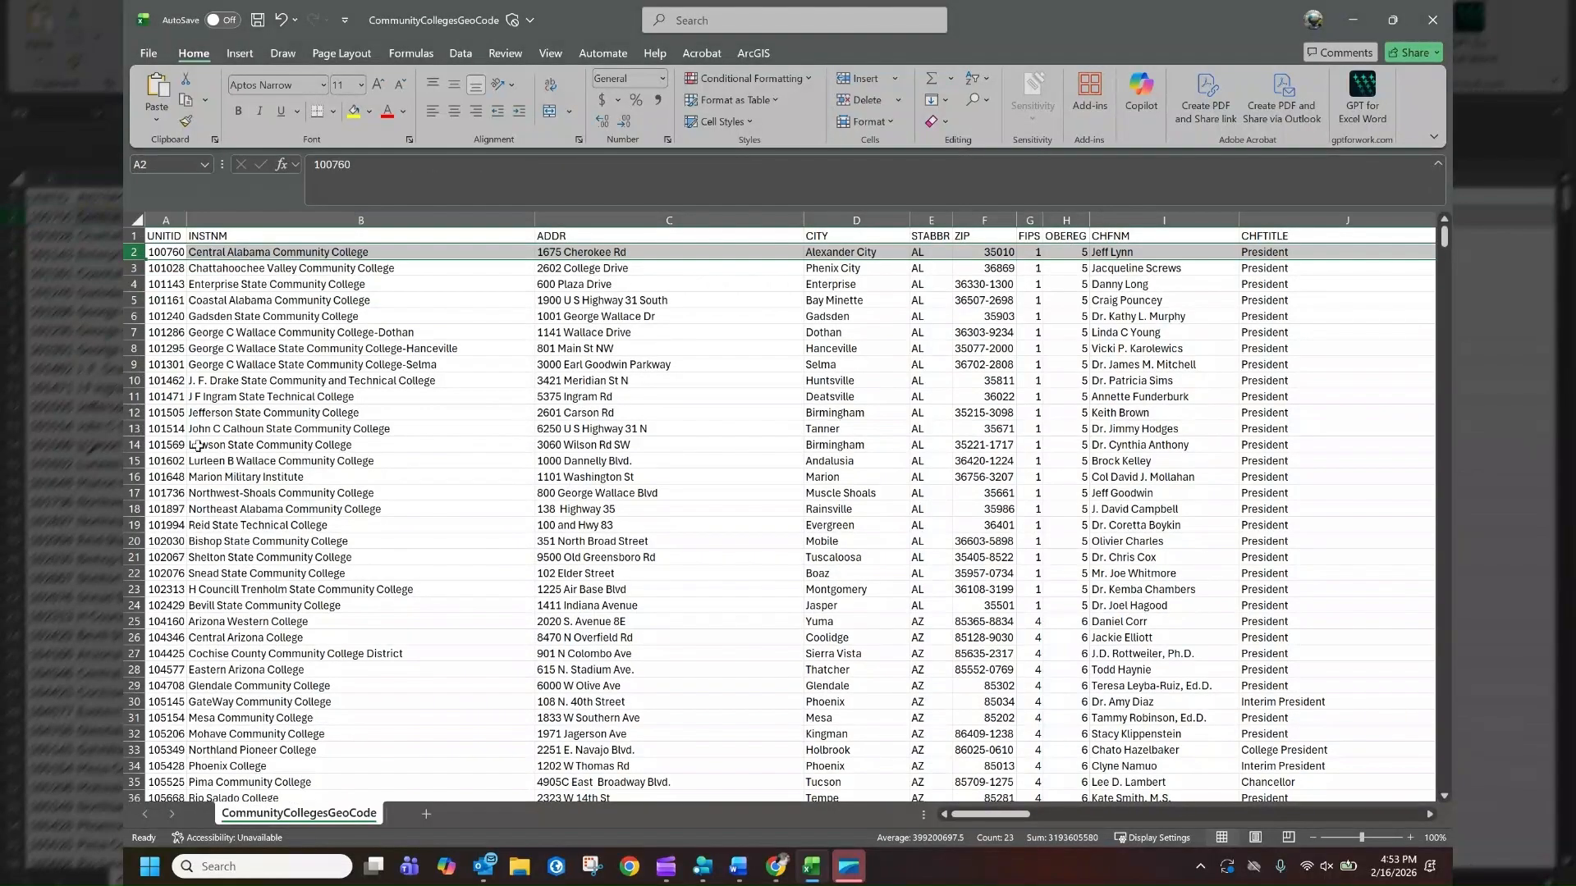
pyautogui.click(283, 413)
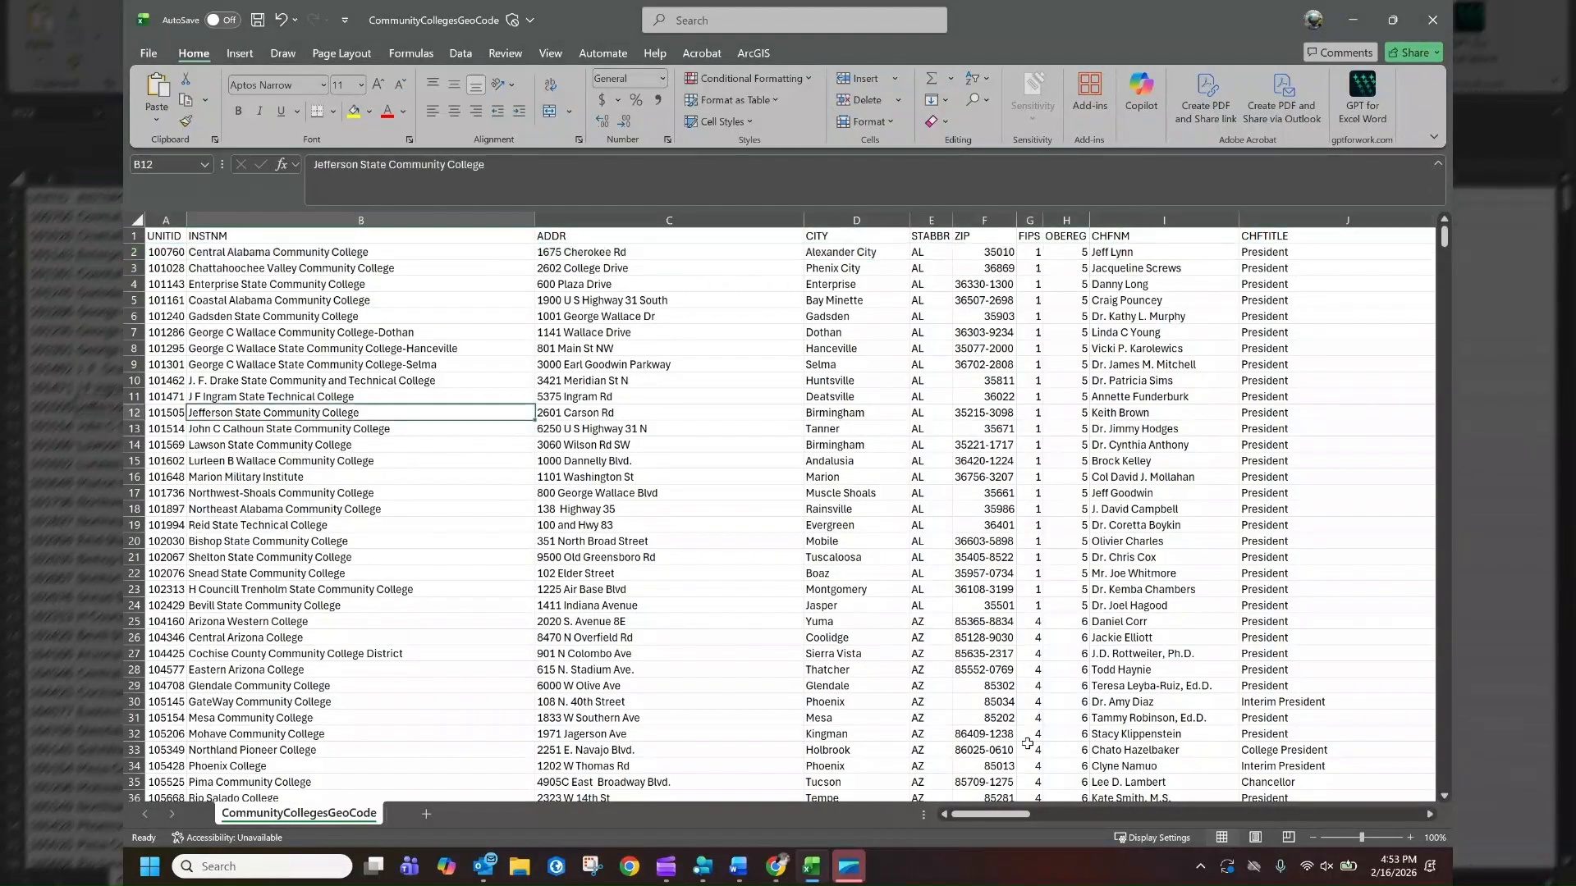
pyautogui.moveTo(1015, 815); pyautogui.dragTo(957, 812)
# Rename the INSTNM header to Institution and the ADDR header to Address
pyautogui.click(247, 236)
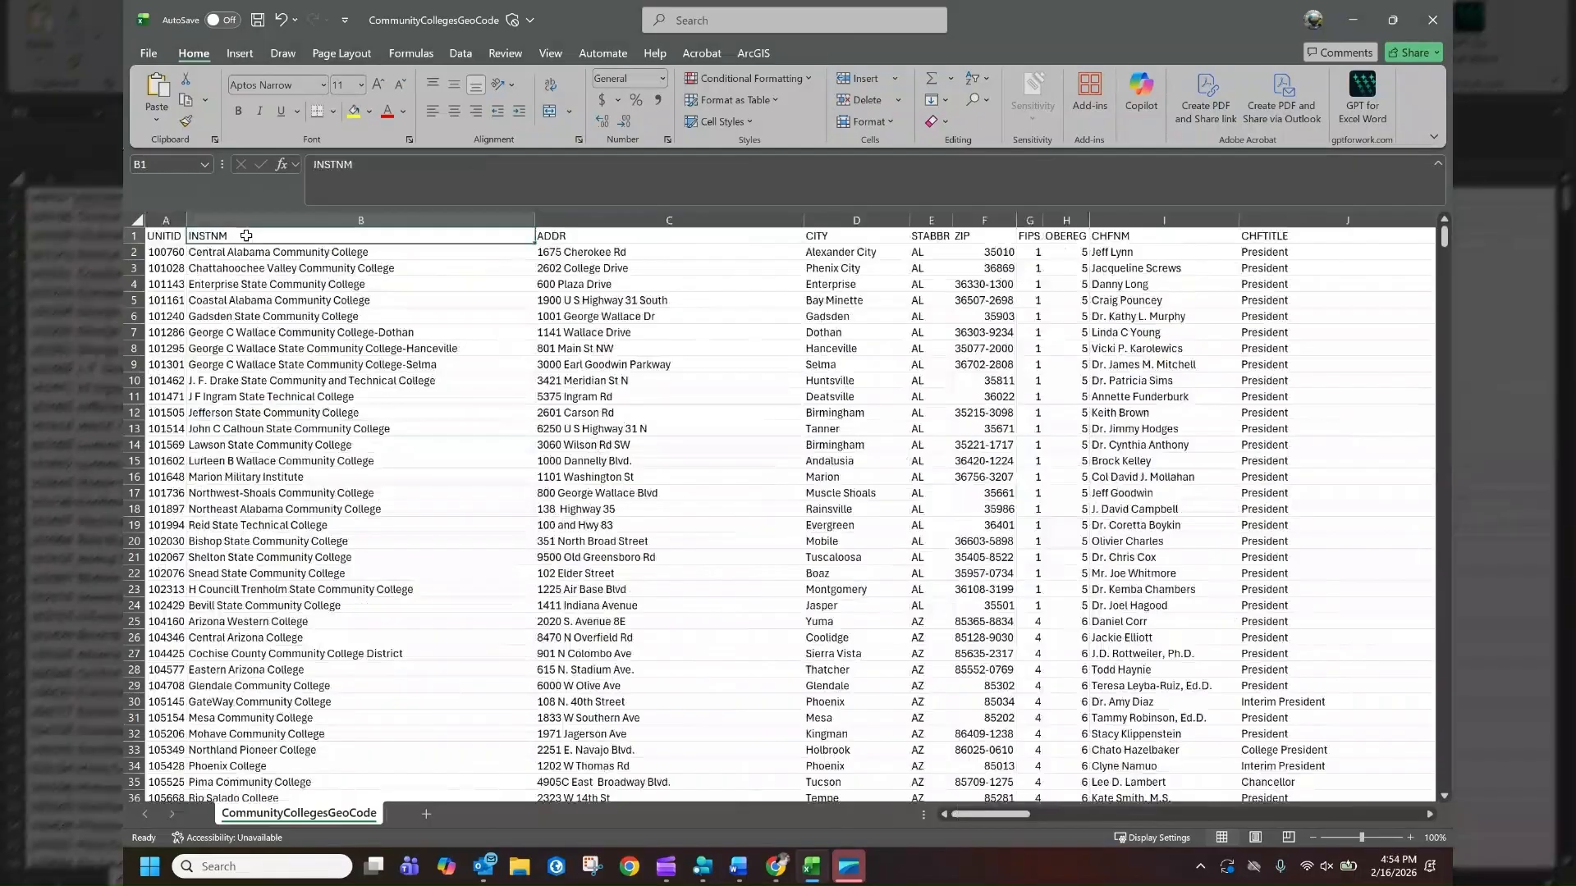
pyautogui.write('Inst')
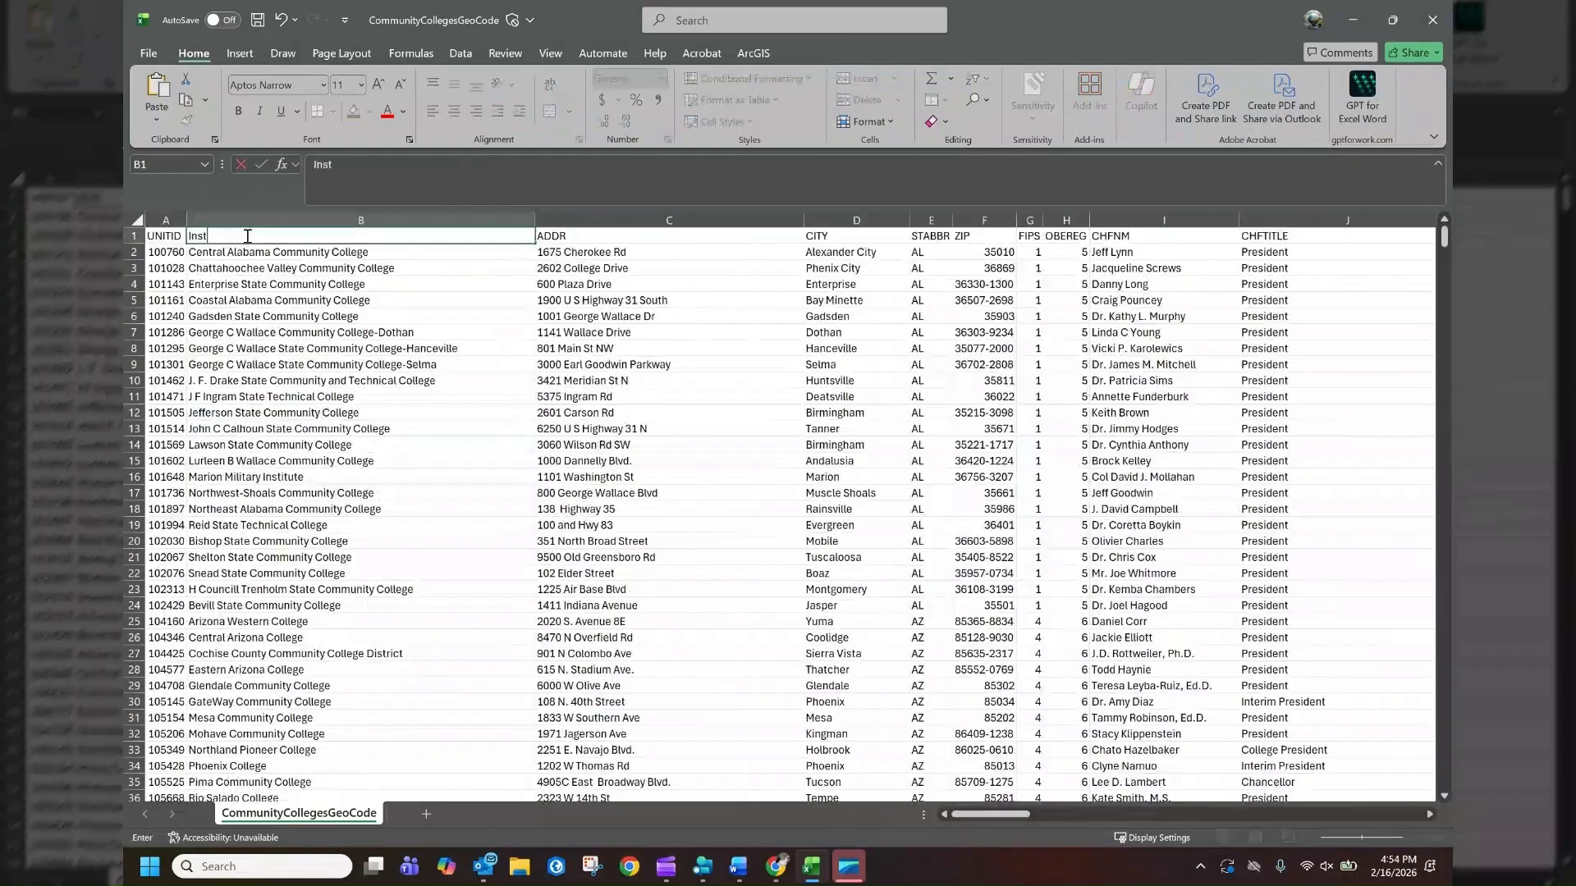
pyautogui.write('itution')
pyautogui.press('Tab')
pyautogui.write('Add')
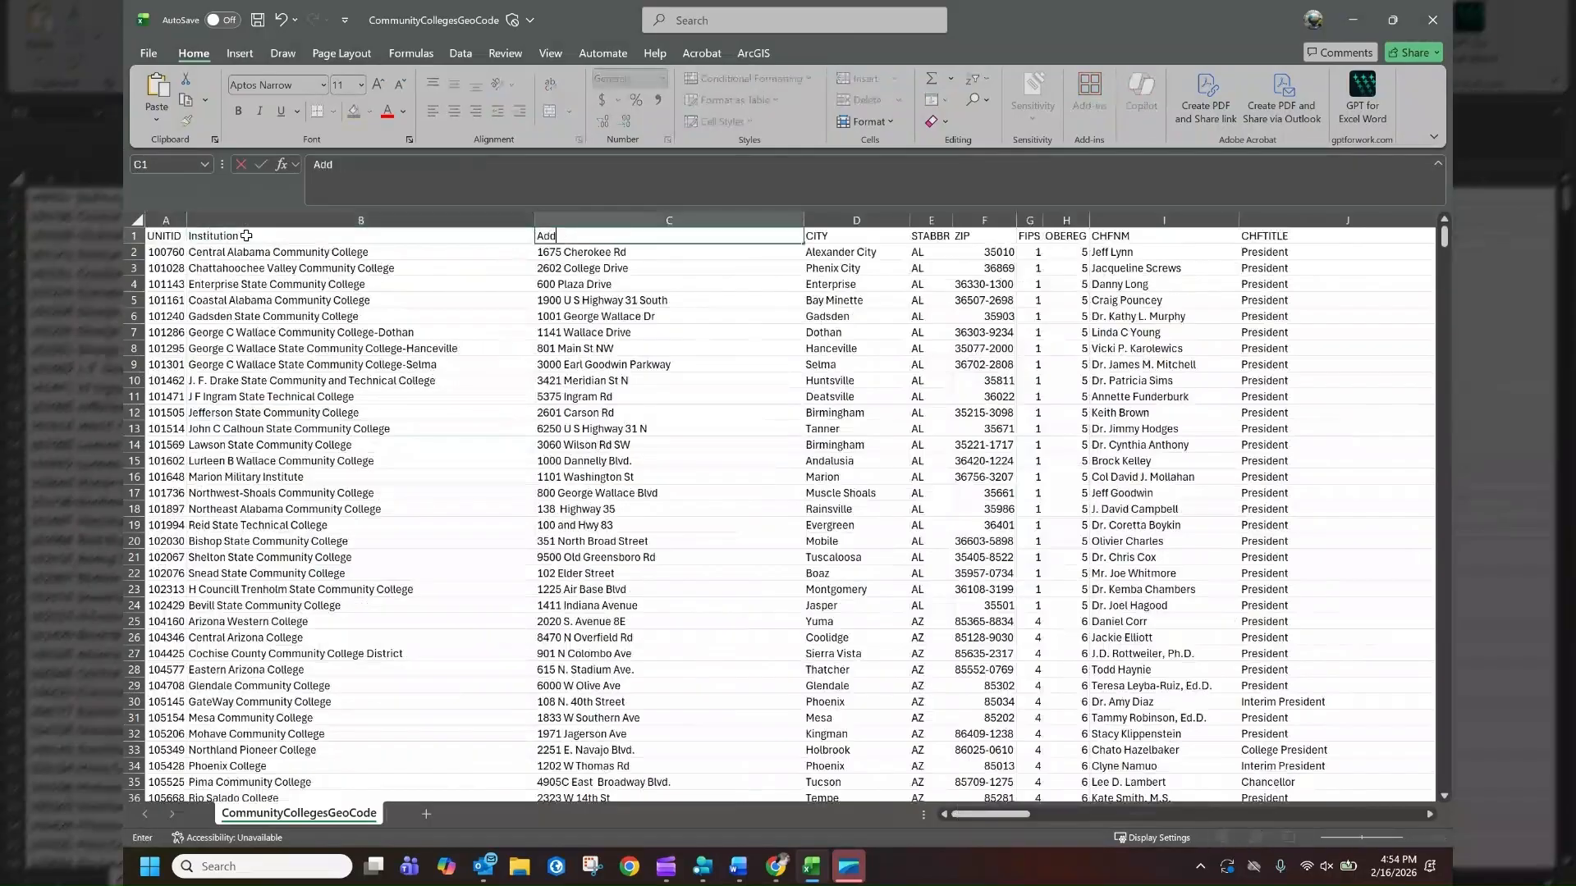
pyautogui.write('ress')
pyautogui.click(550, 288)
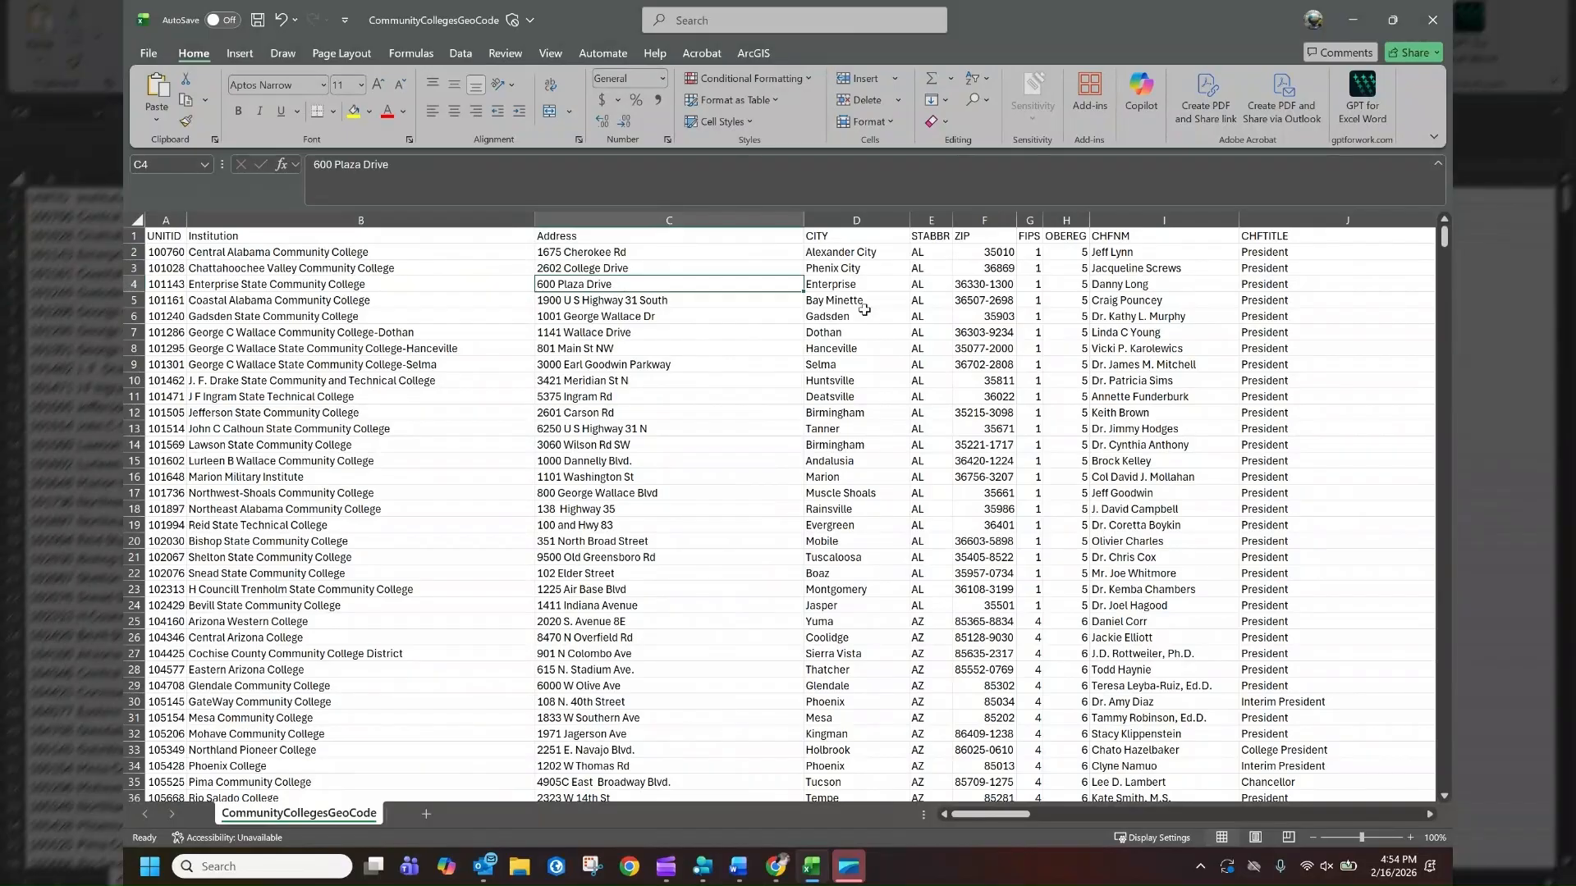
# Save the workbook as CommunityCollegesGeoCode in CSV (Comma delimited) format, replacing the existing file
pyautogui.click(210, 243)
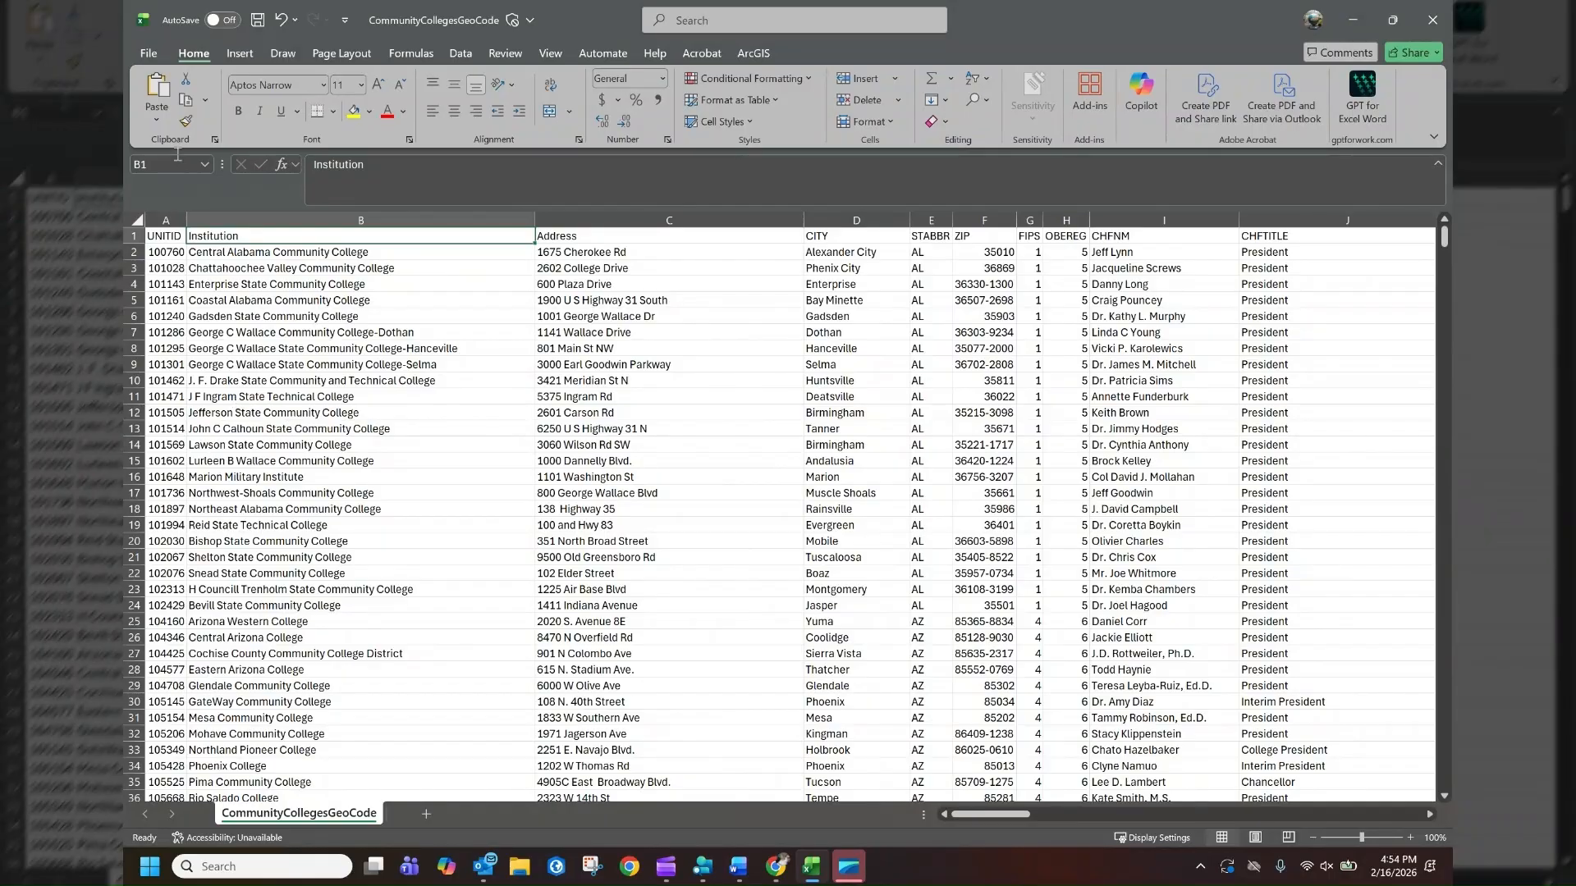
pyautogui.click(151, 54)
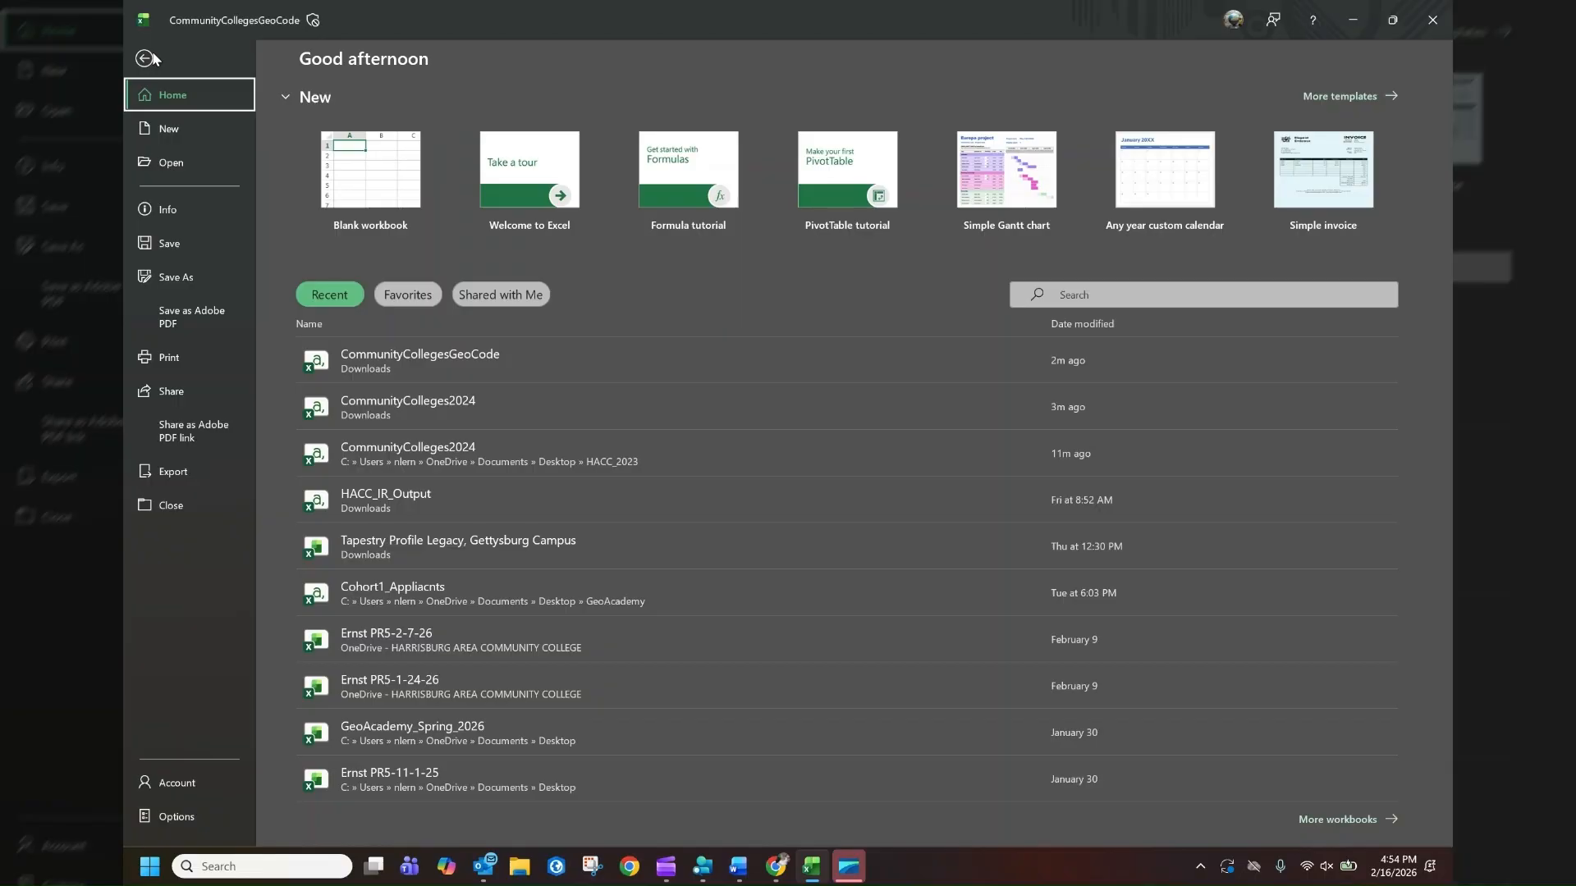
pyautogui.click(188, 280)
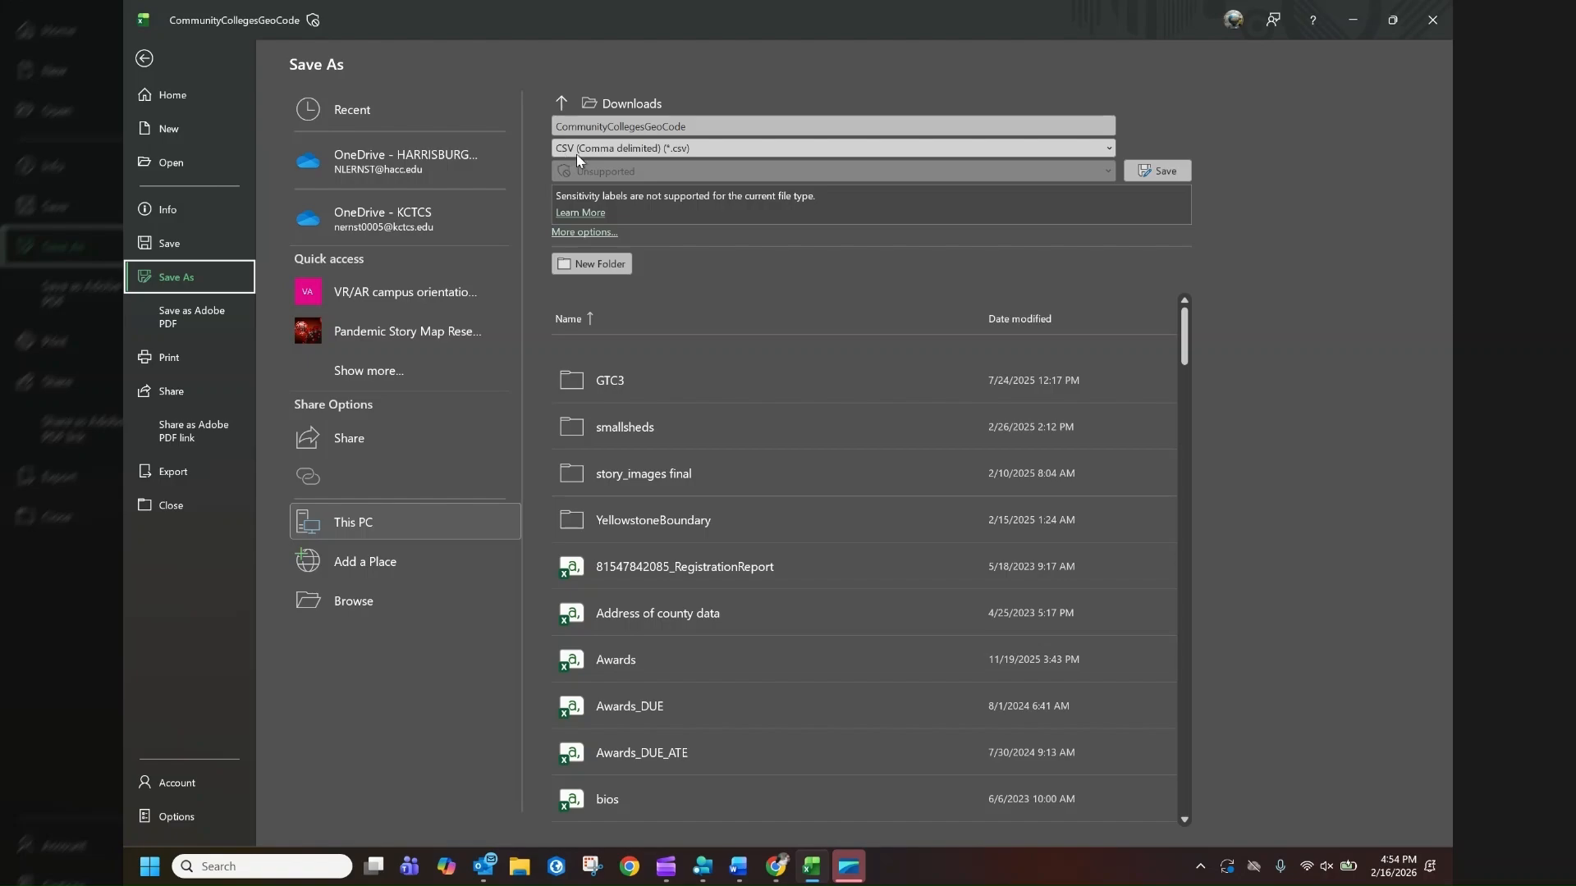
pyautogui.click(1152, 173)
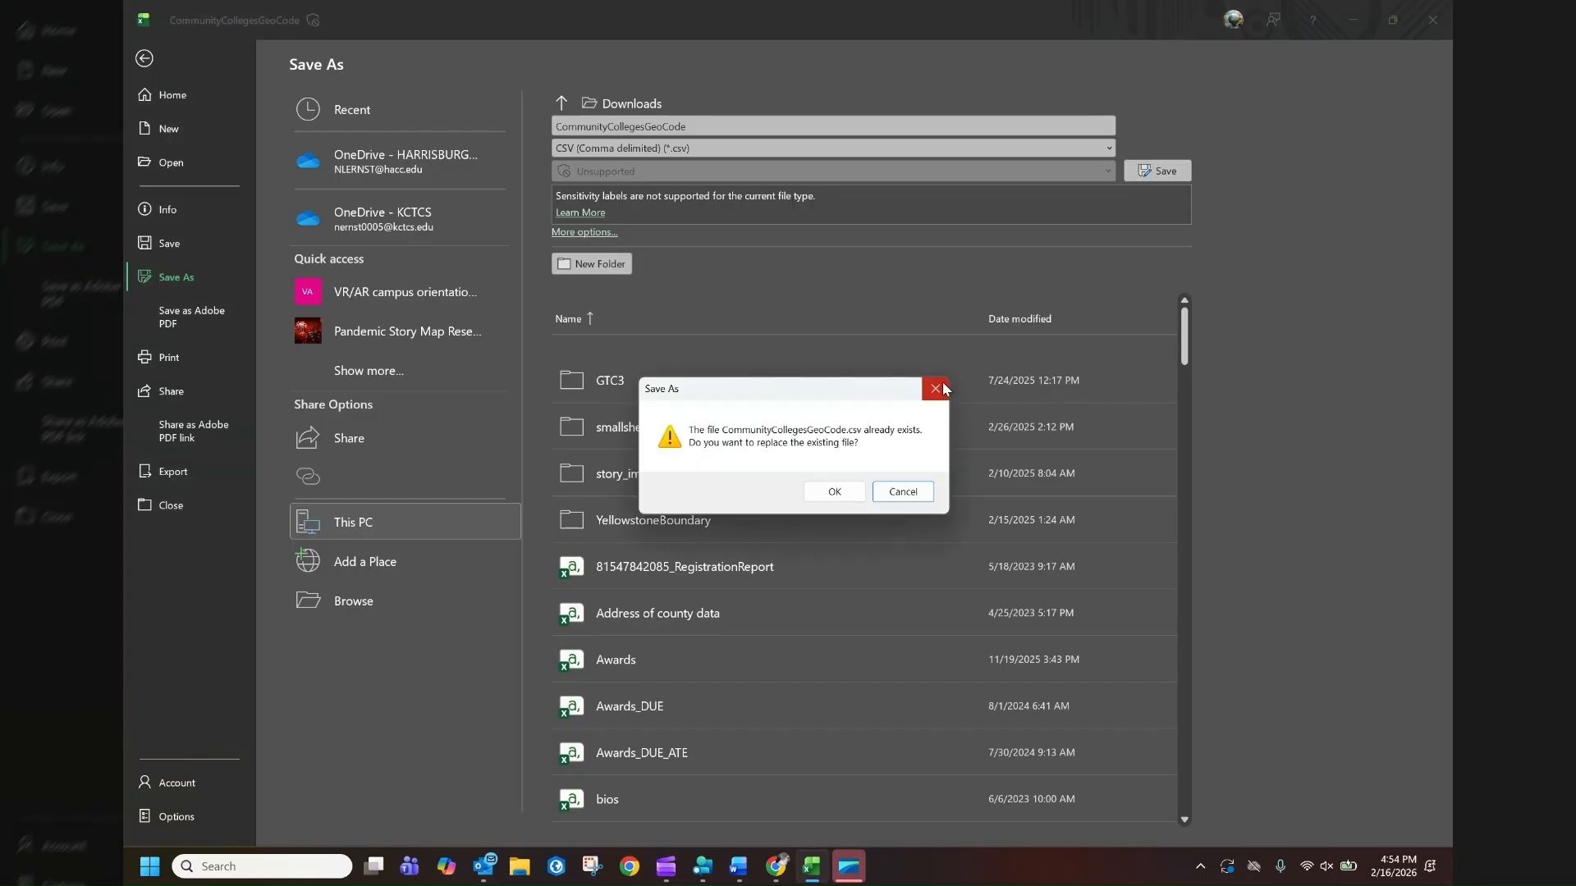
pyautogui.click(836, 493)
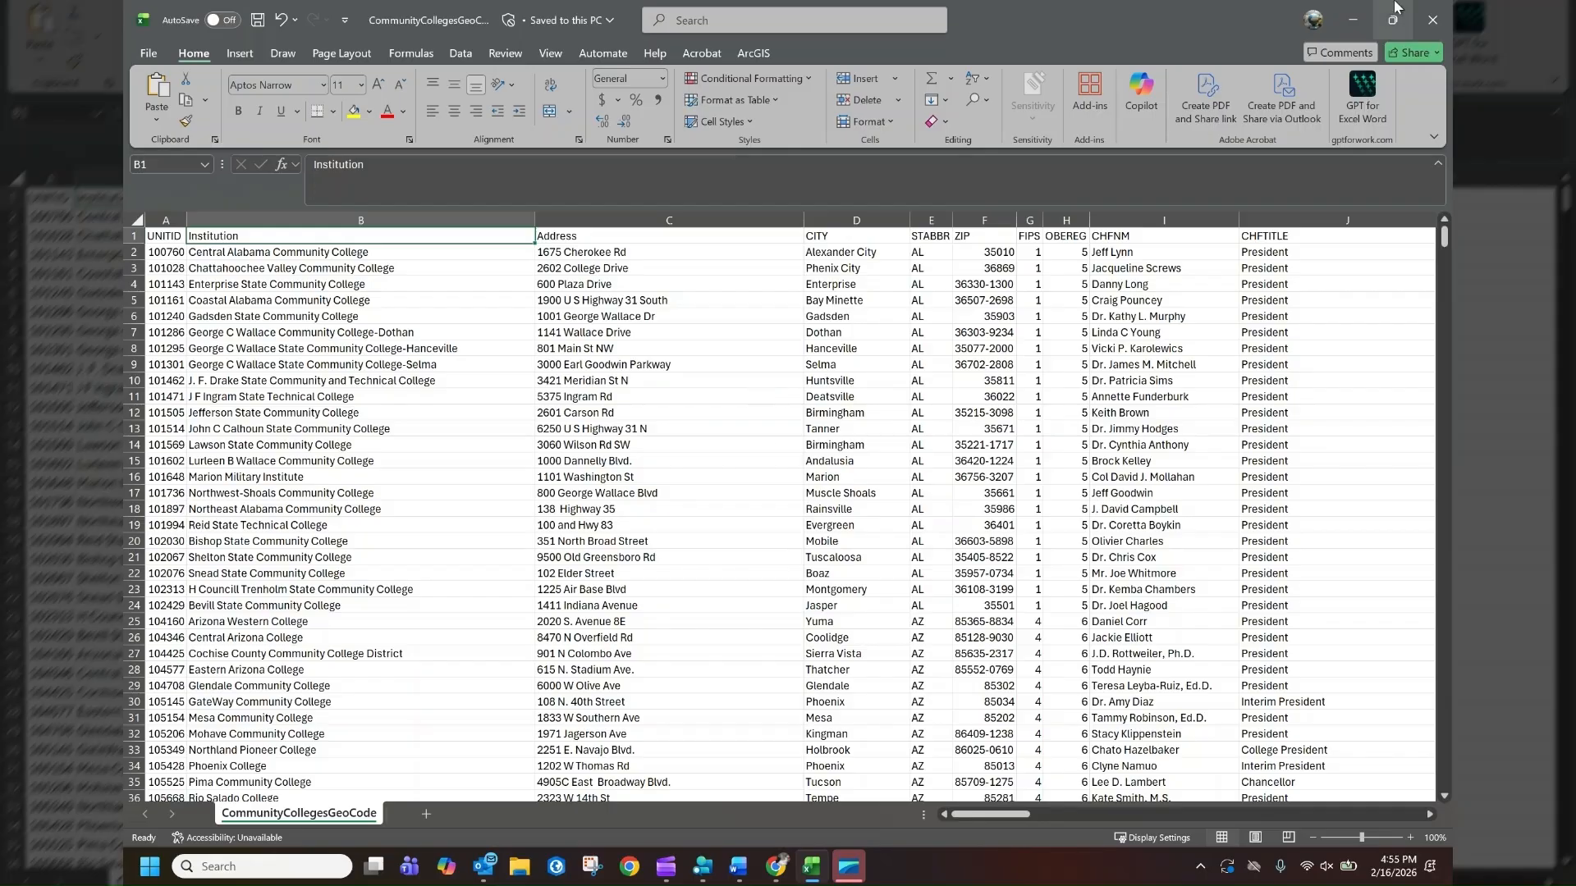
# Switch to the ArcGIS map viewer and add CommunityCollegesGeoCode.csv from Downloads as a new hosted feature layer
pyautogui.click(1354, 18)
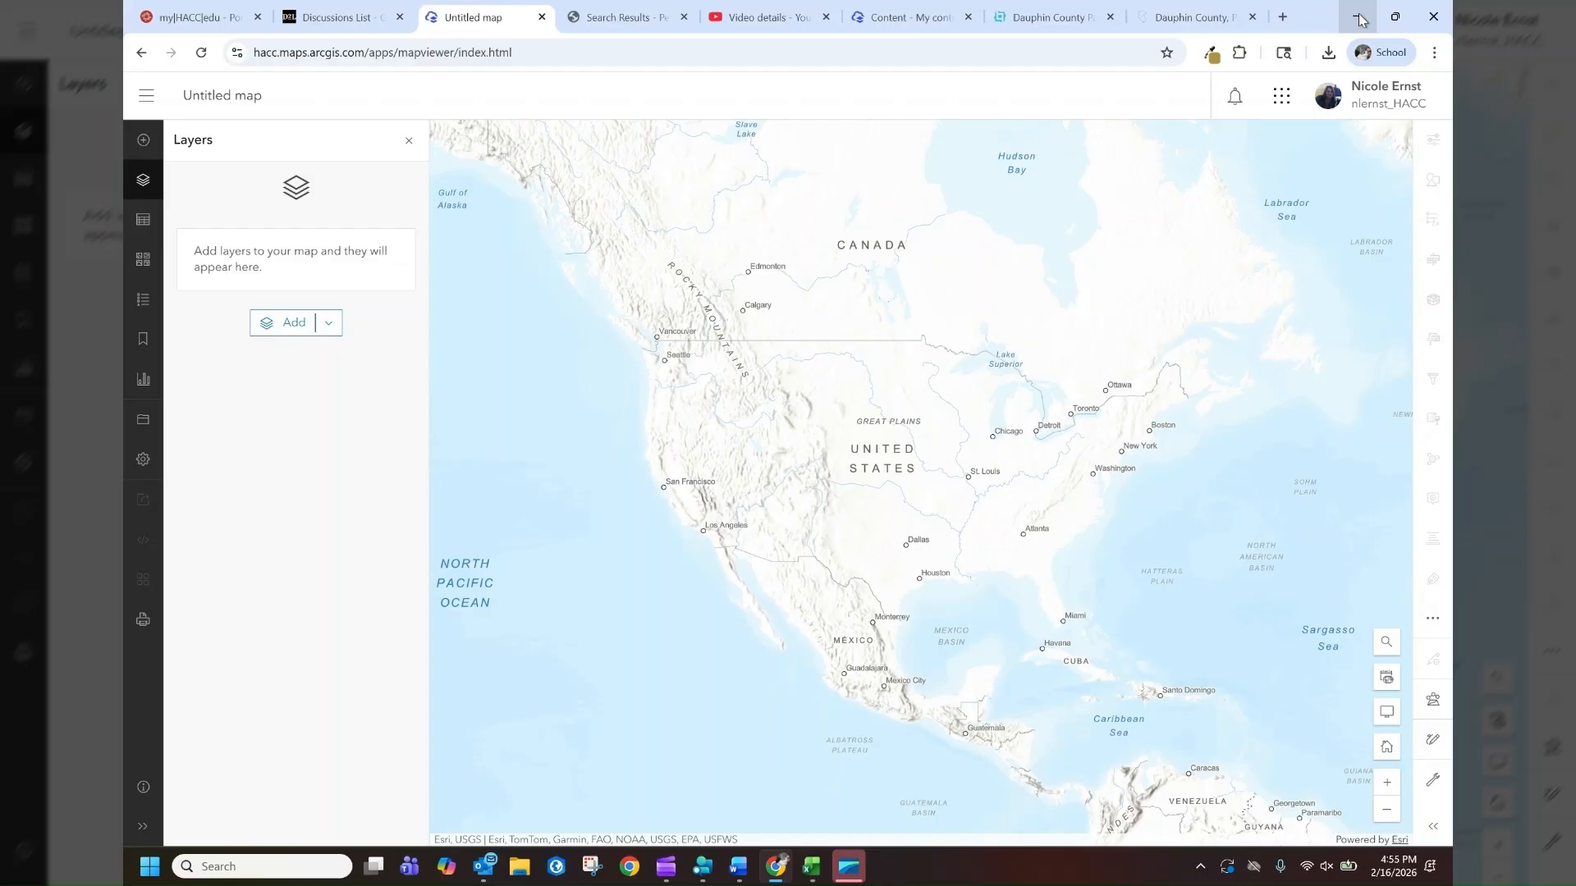
pyautogui.click(327, 324)
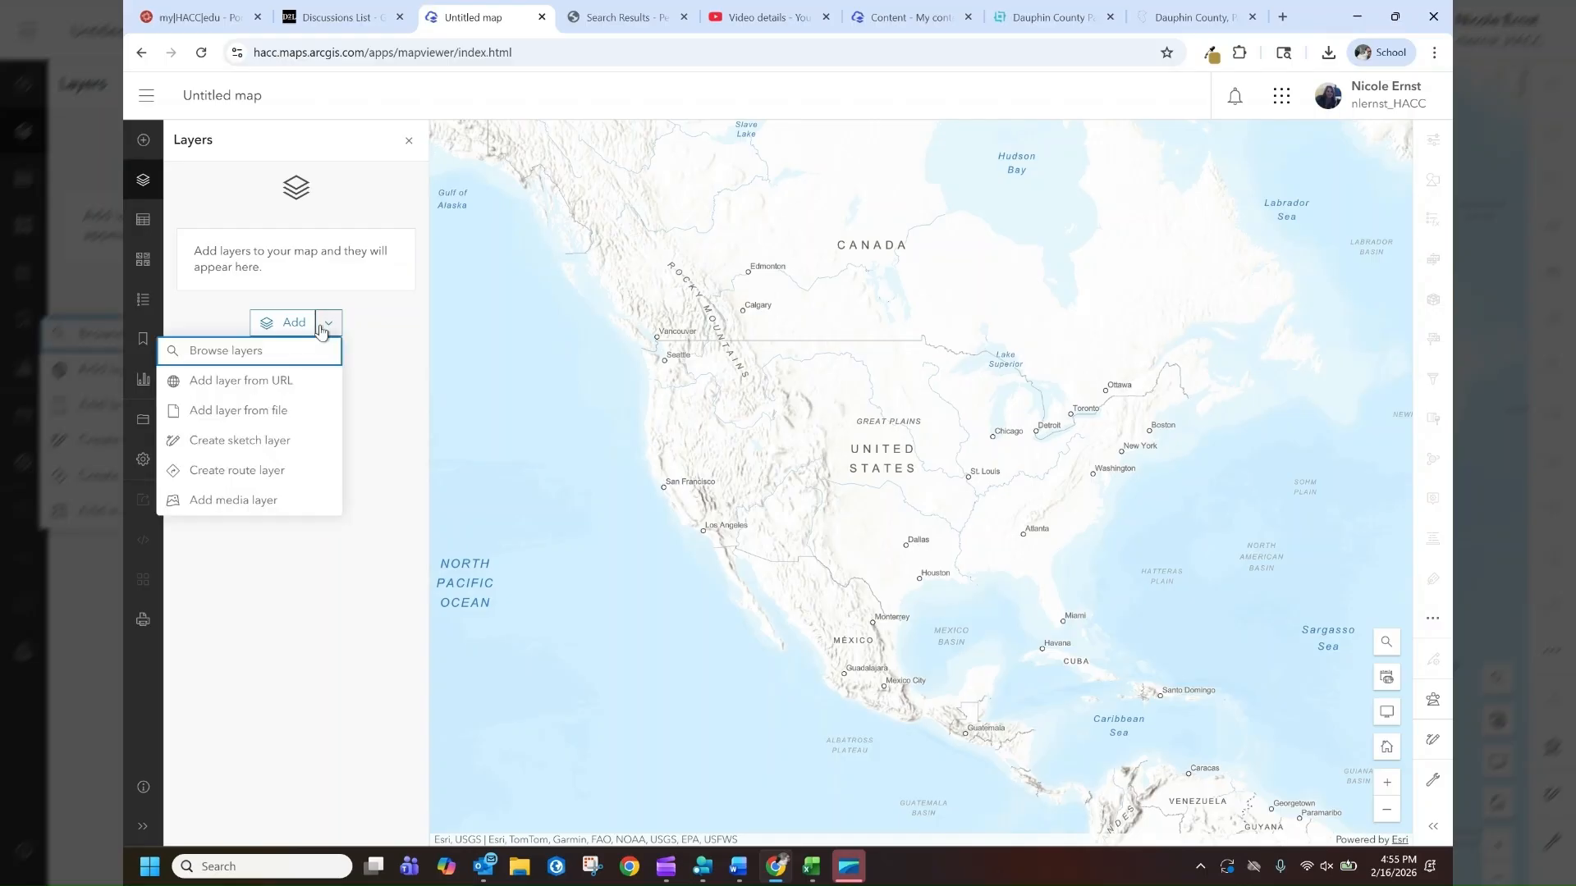
pyautogui.click(263, 414)
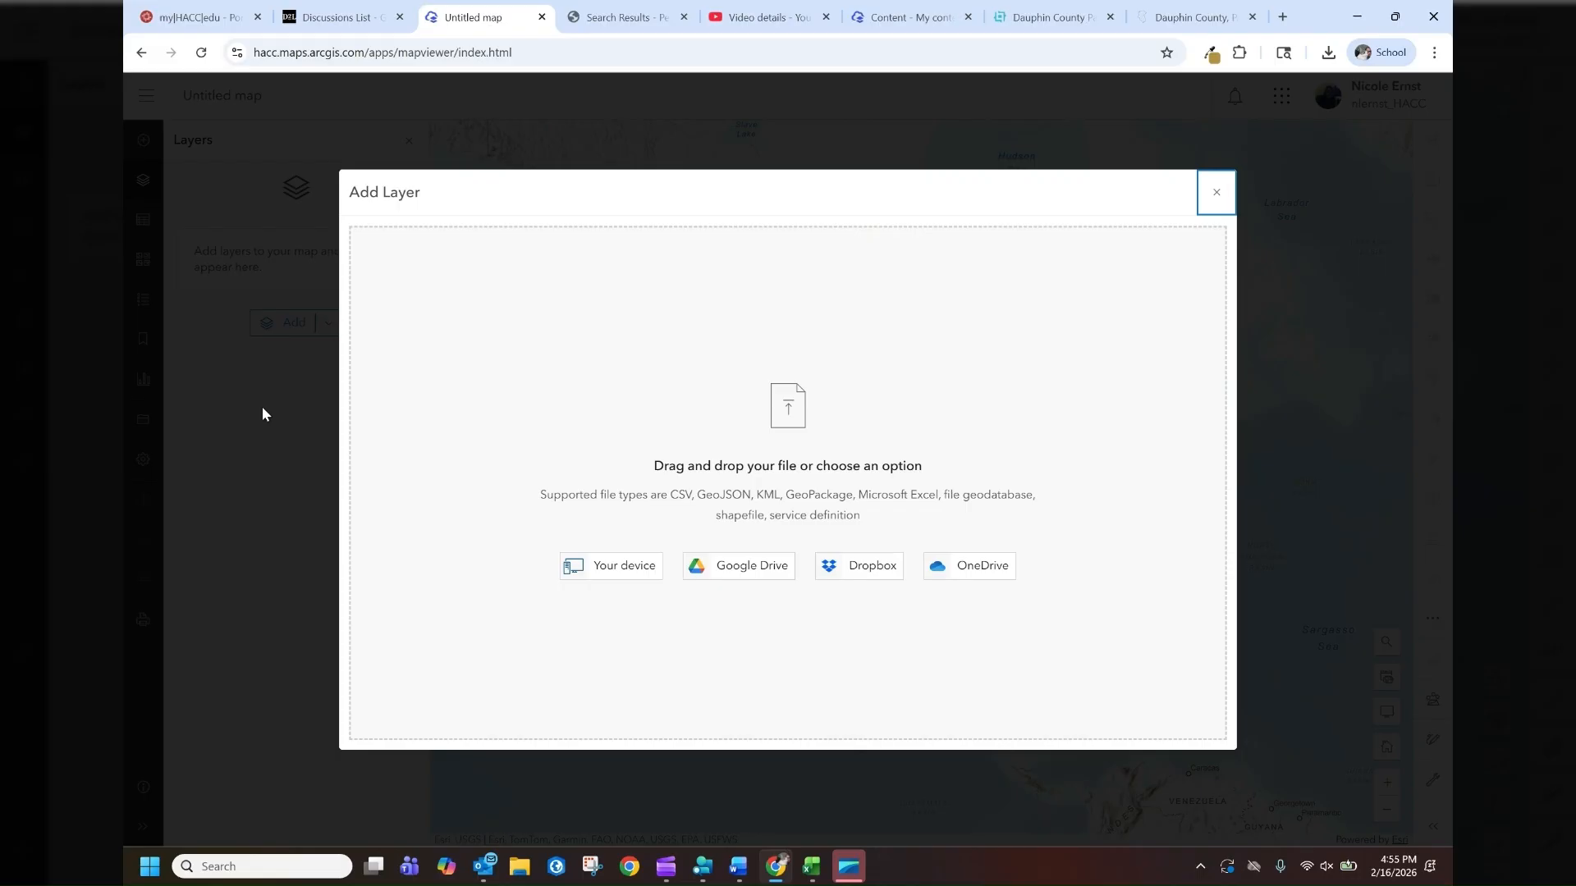
pyautogui.click(592, 574)
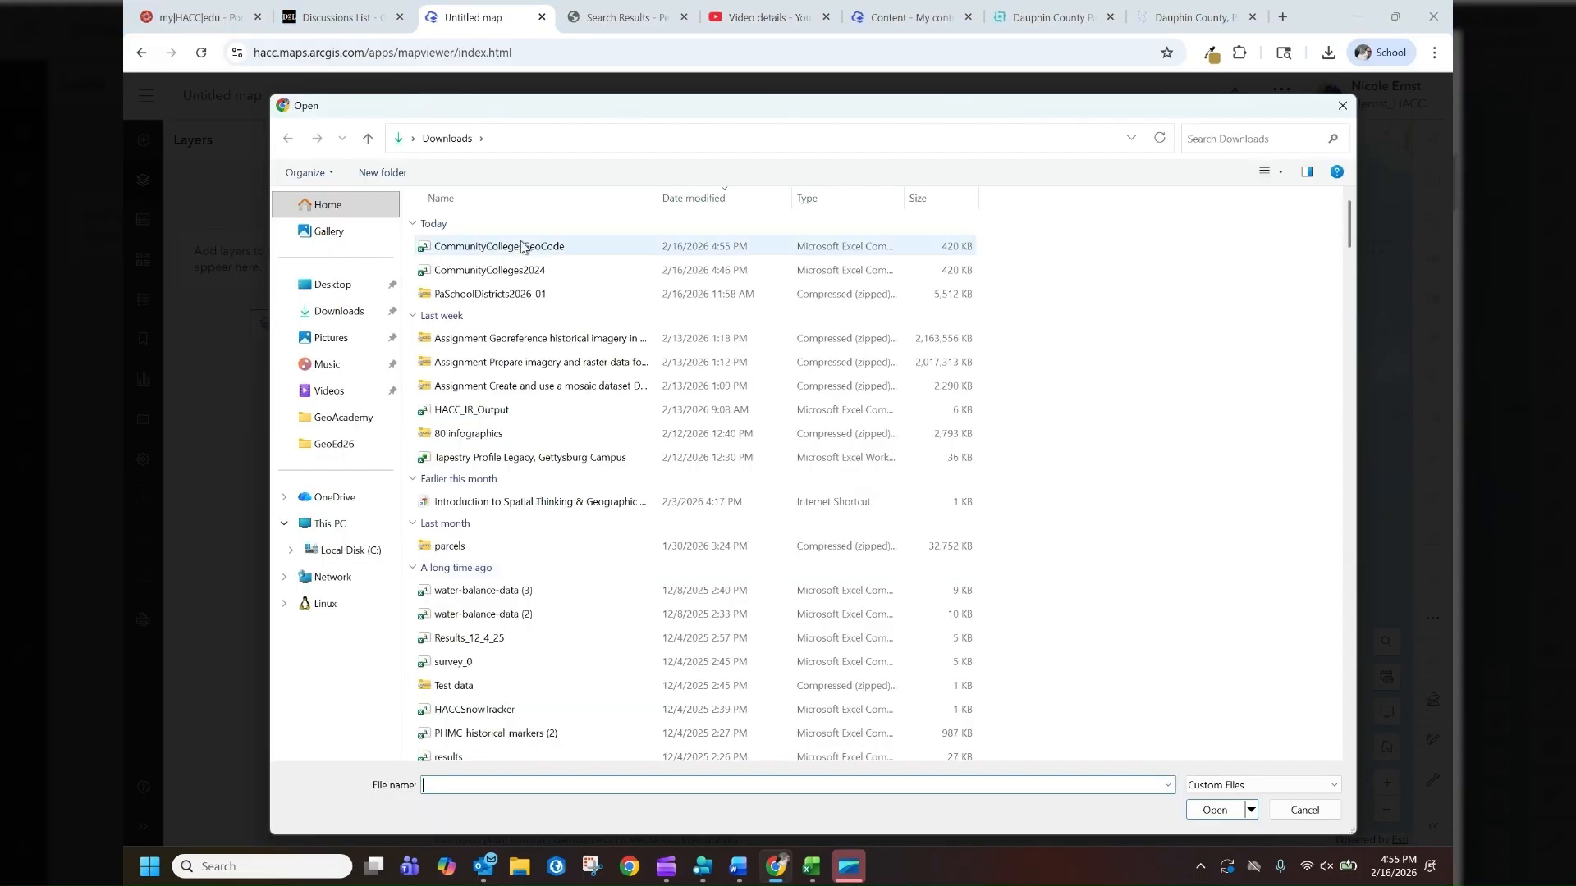
pyautogui.click(522, 247)
pyautogui.doubleClick(520, 246)
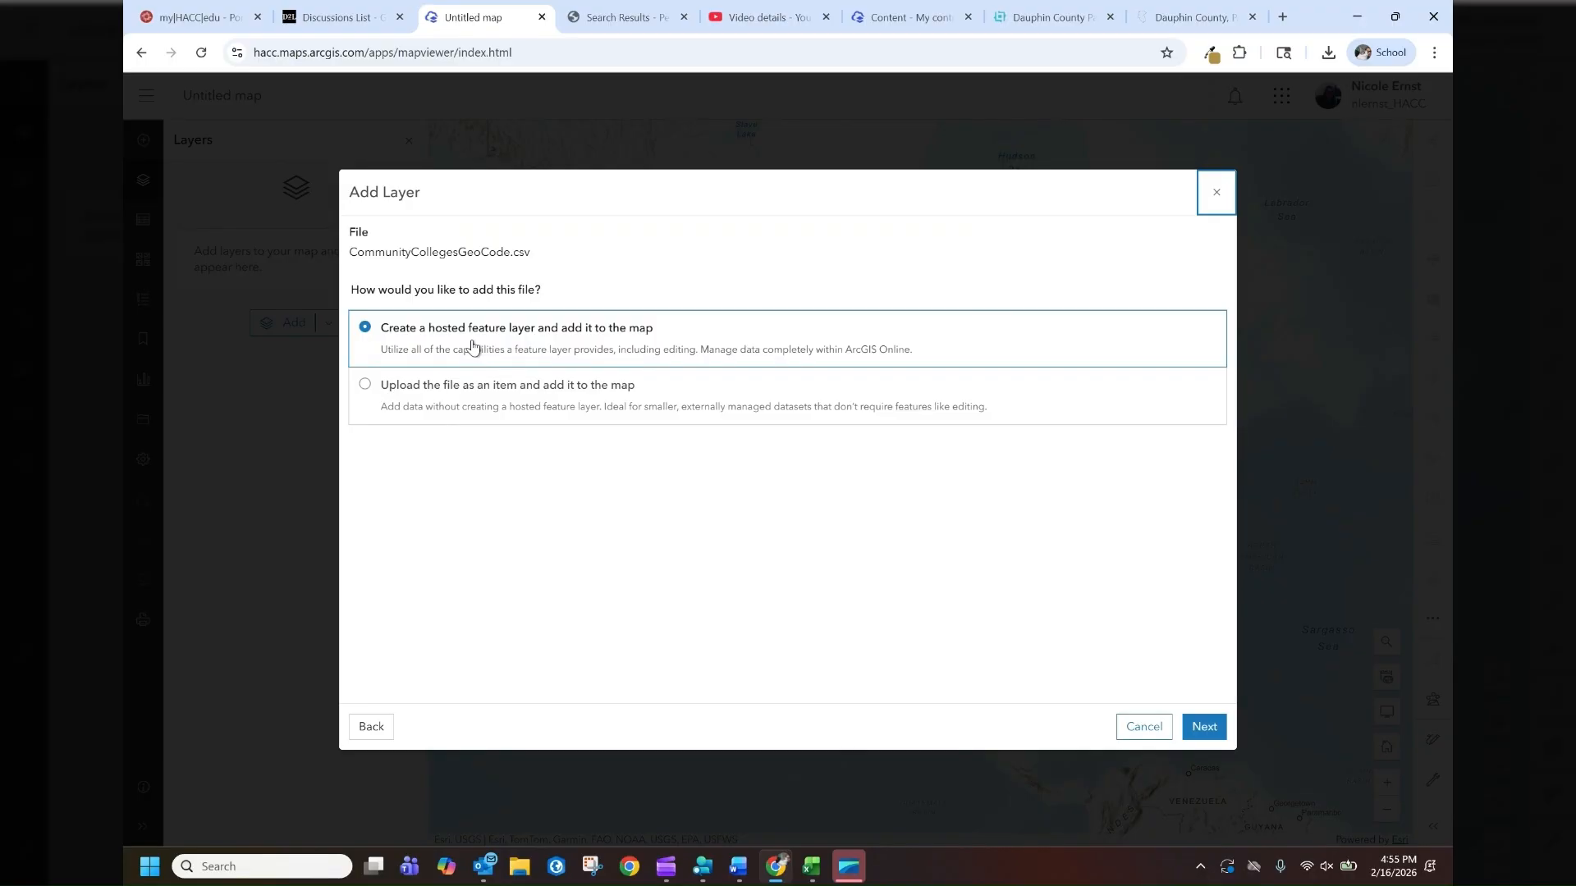
pyautogui.click(1203, 728)
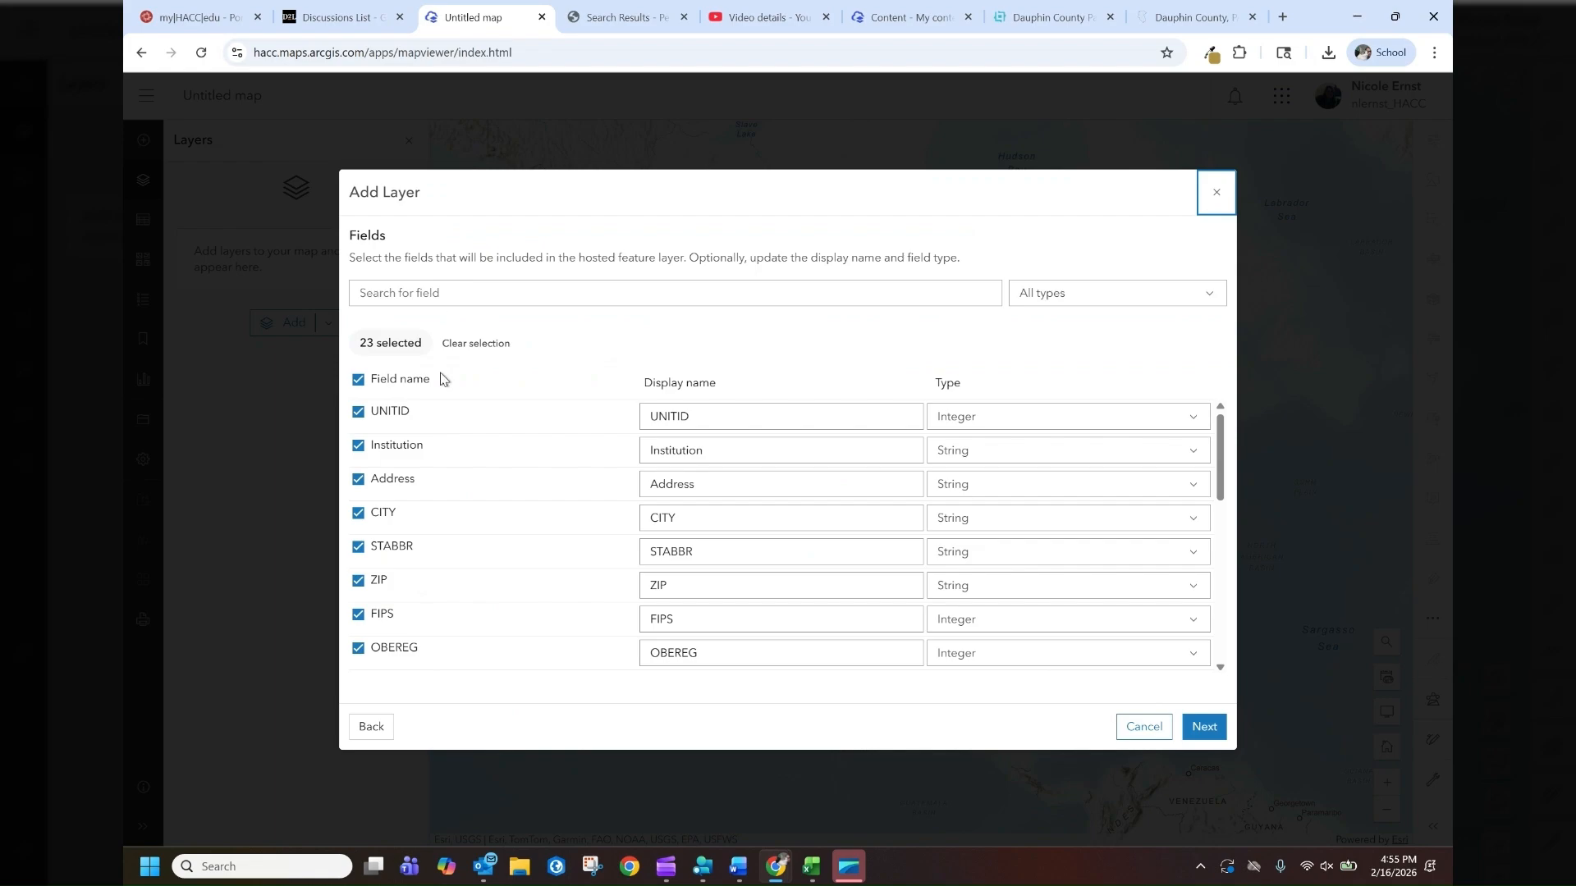
# Set the display names of the CITY, STABBR and ZIP fields to City, State and Zip, and continue
pyautogui.scroll(-2, 474, 651)
pyautogui.scroll(-3, 472, 651)
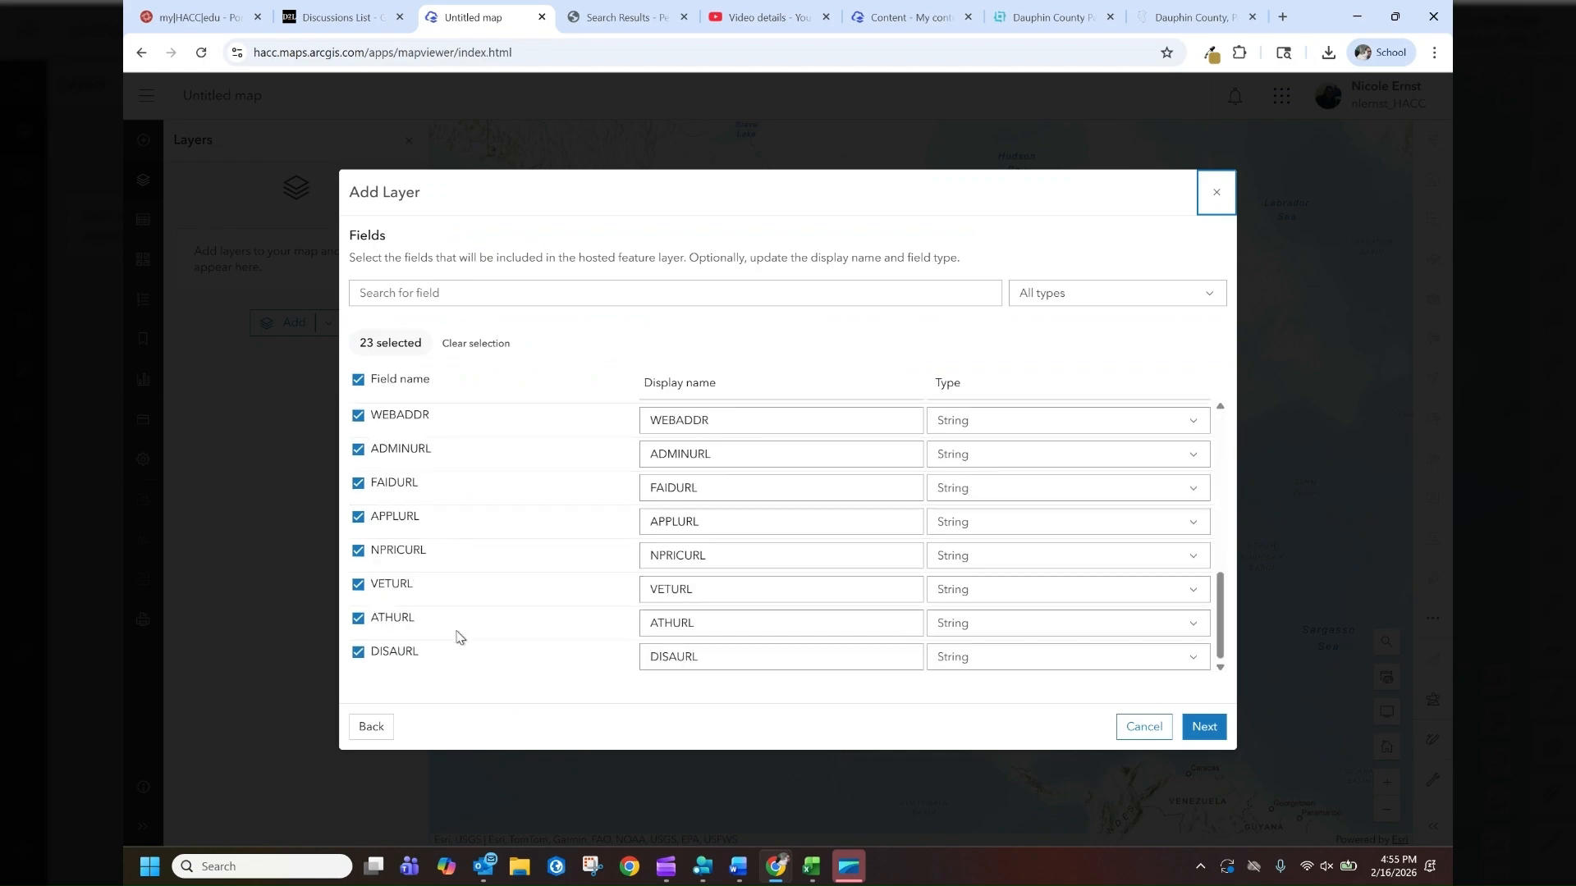
pyautogui.scroll(5, 457, 634)
pyautogui.scroll(1, 709, 496)
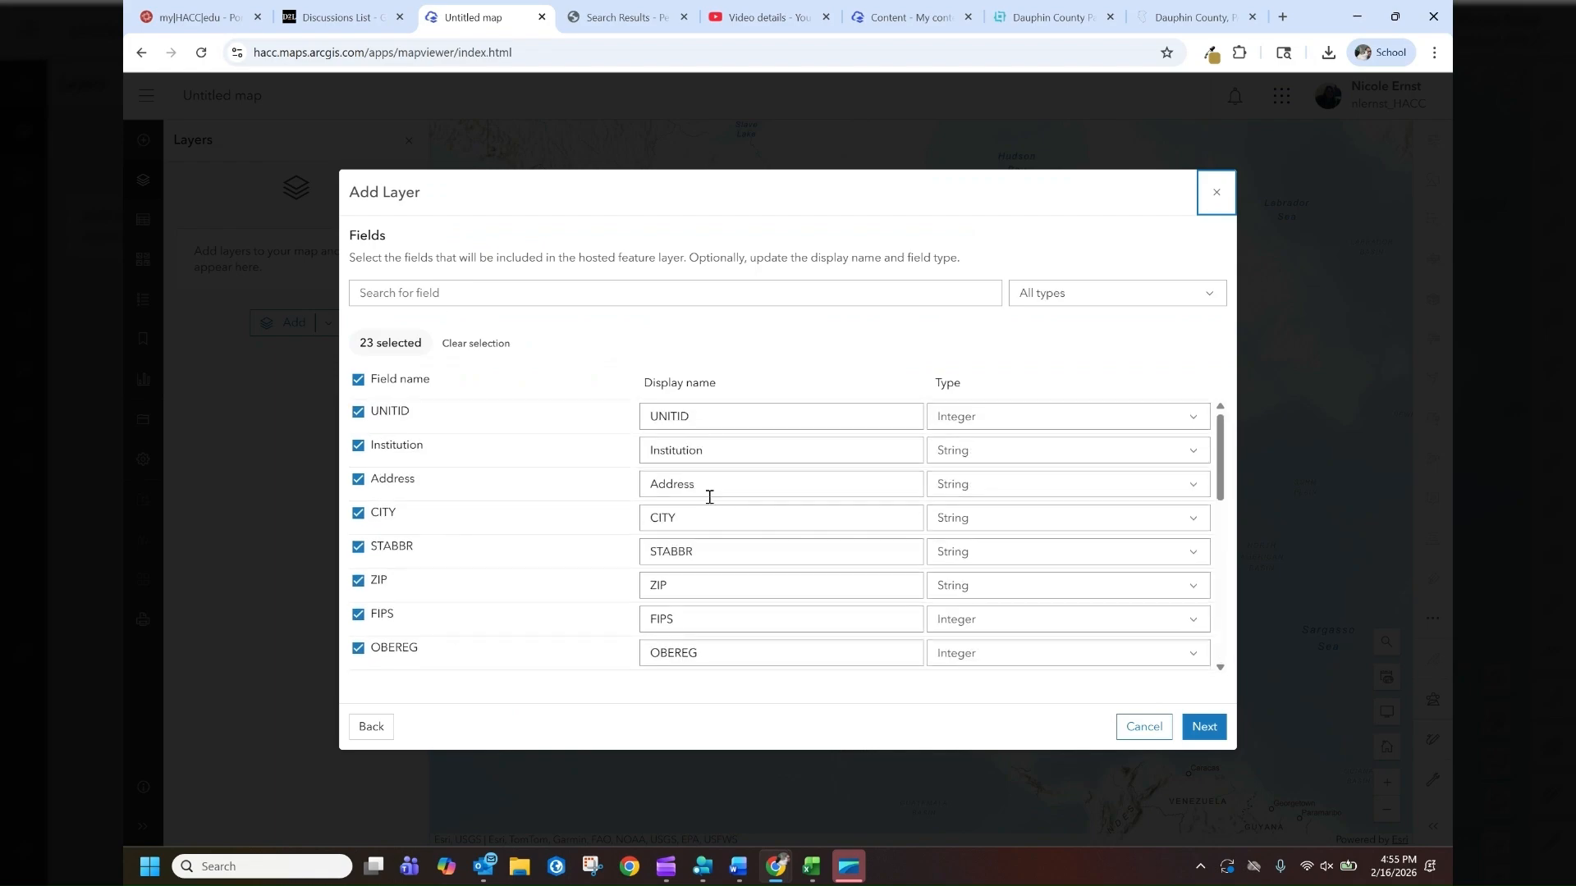
pyautogui.doubleClick(673, 518)
pyautogui.write('C')
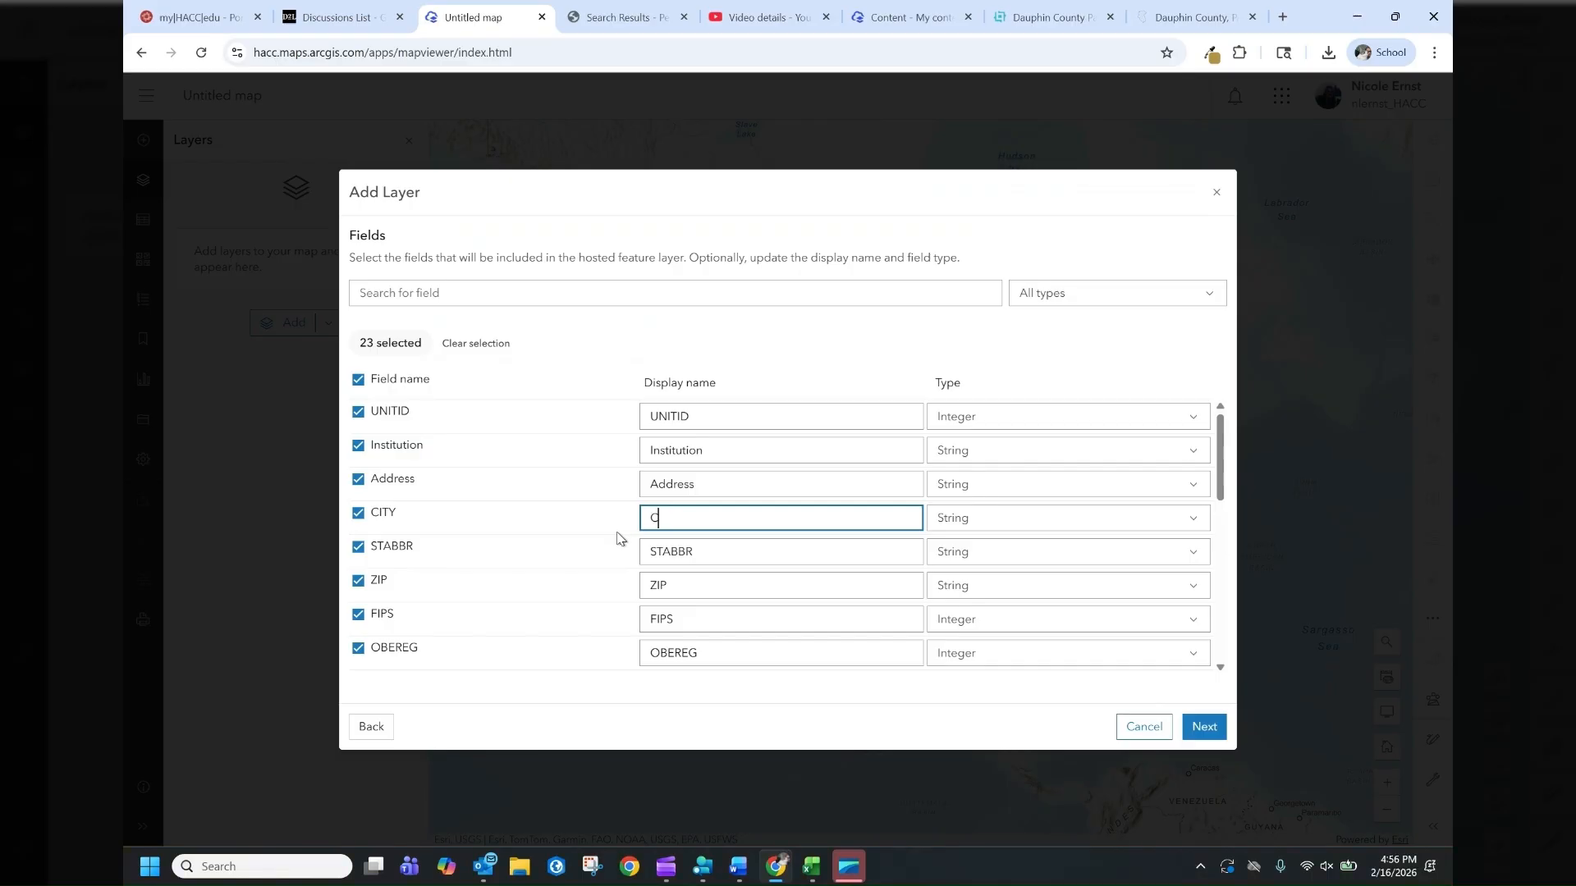
pyautogui.write('ity')
pyautogui.doubleClick(716, 565)
pyautogui.write('Sta')
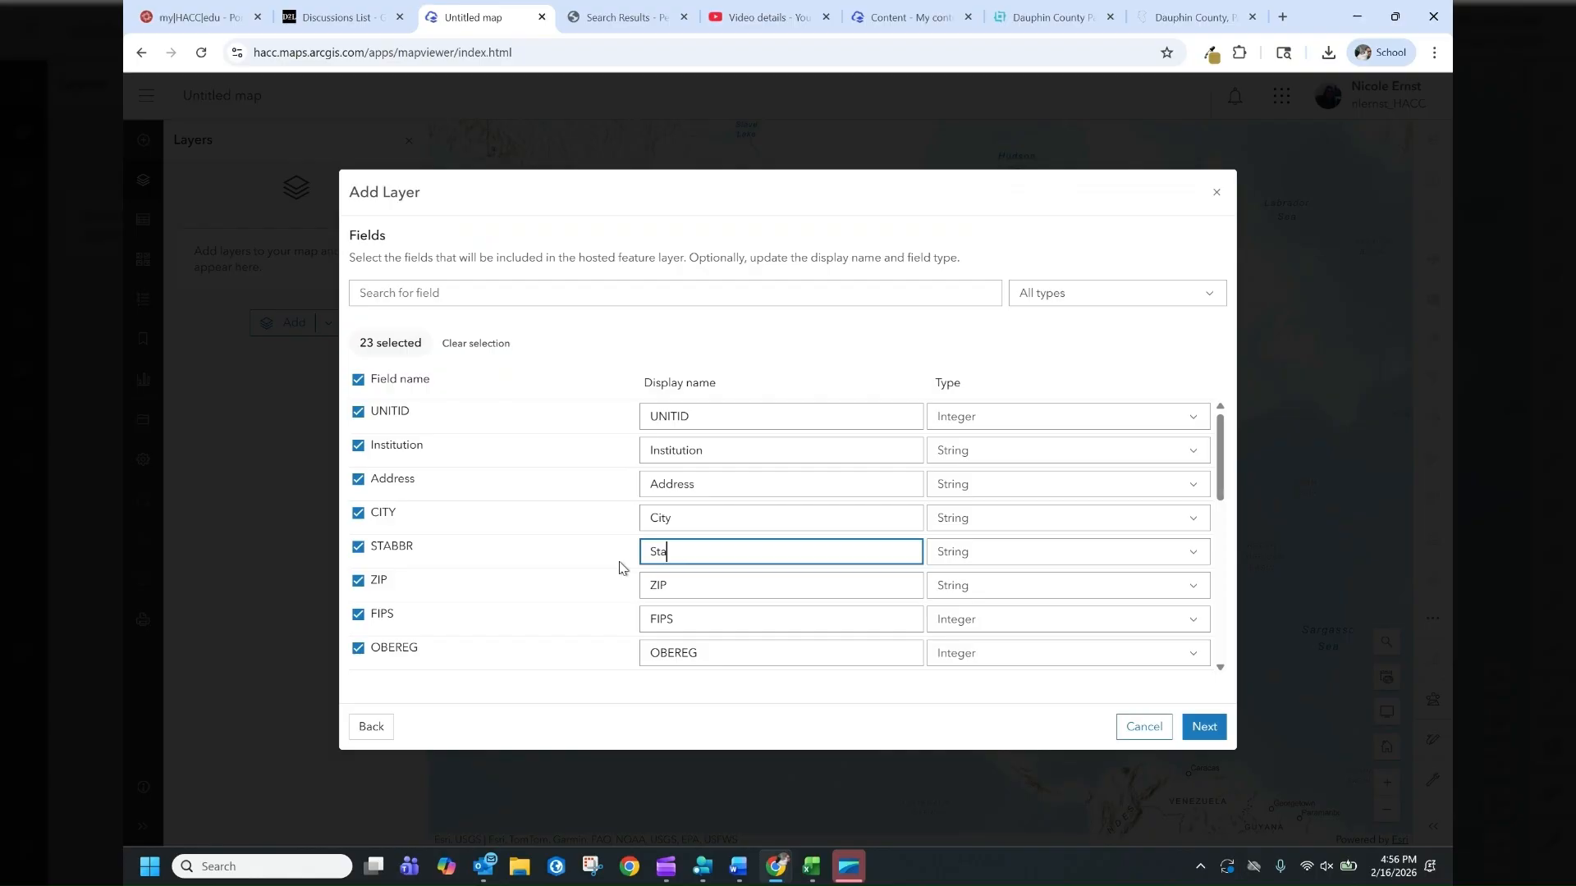
pyautogui.write('te')
pyautogui.click(658, 585)
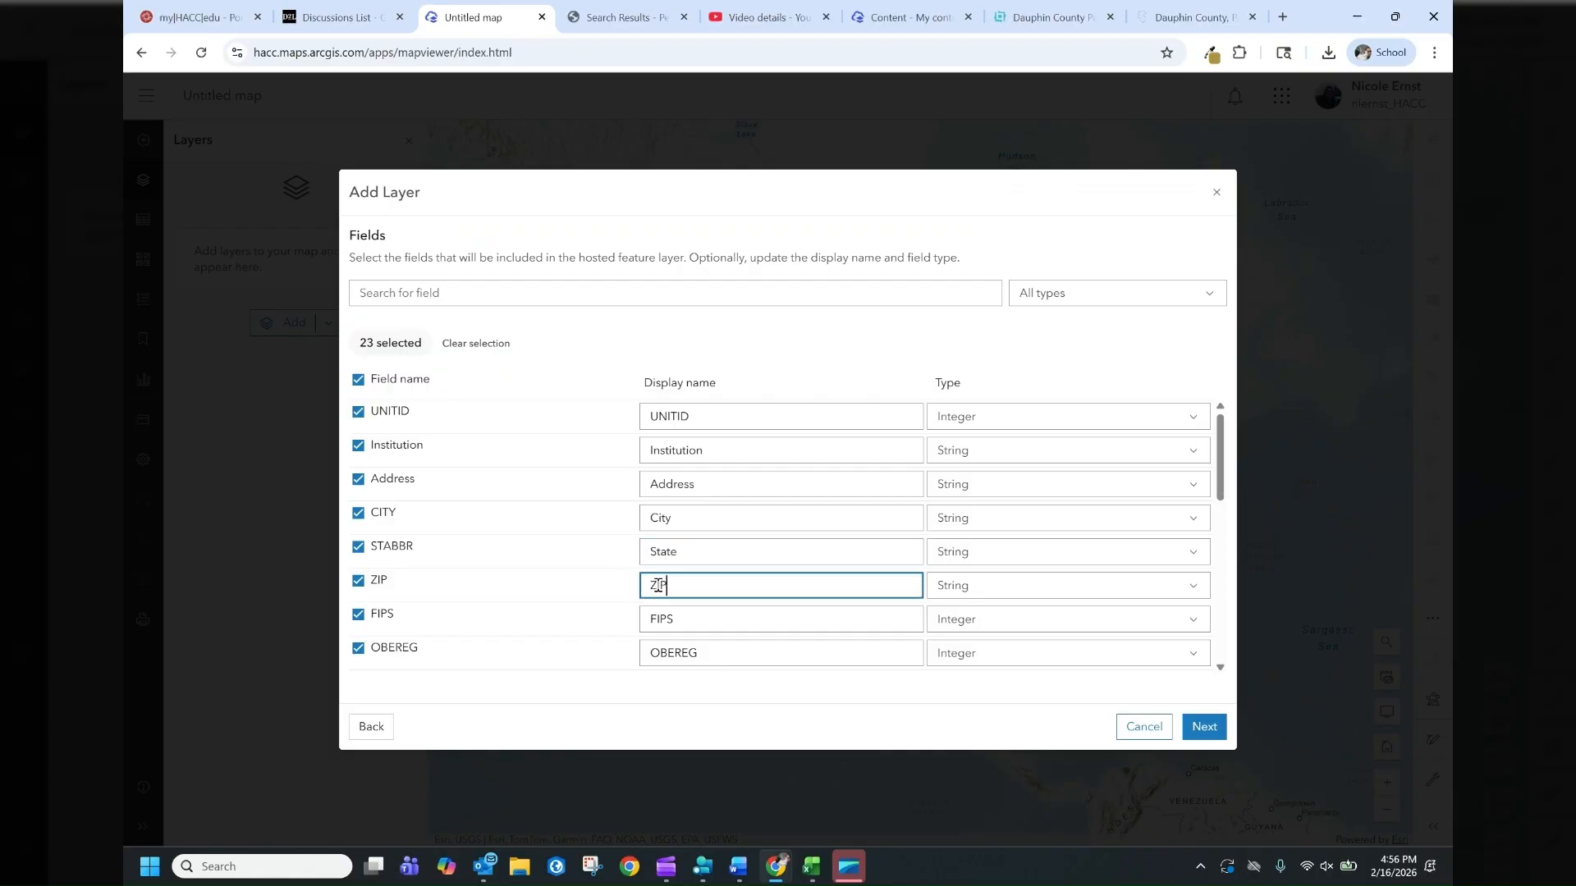
pyautogui.doubleClick(658, 585)
pyautogui.write('Zip')
pyautogui.moveTo(1223, 479); pyautogui.dragTo(1240, 573)
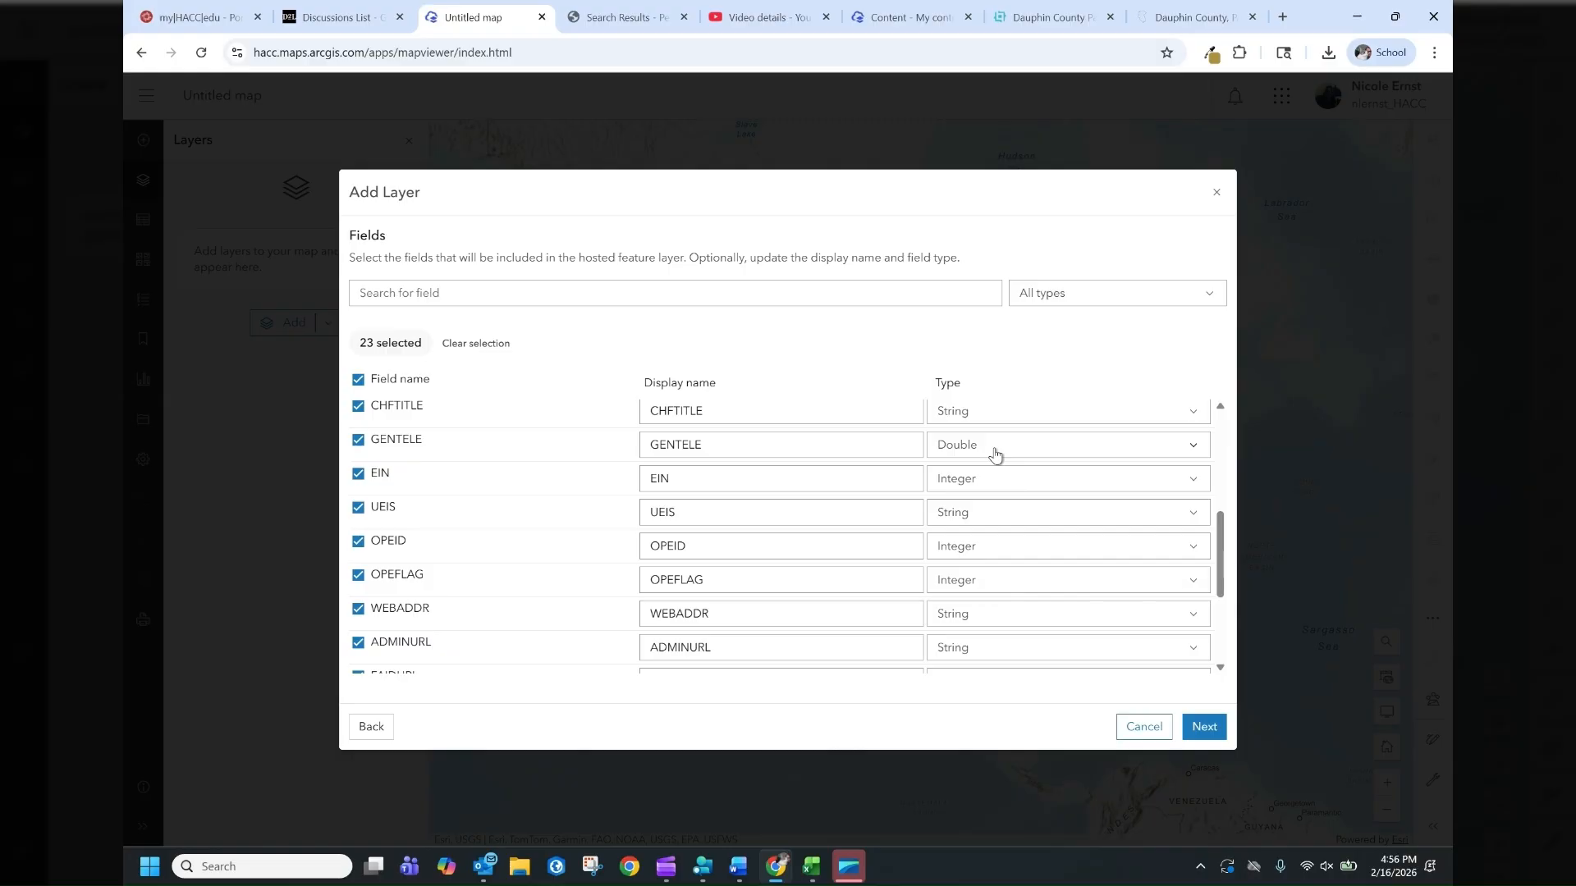
pyautogui.click(1202, 730)
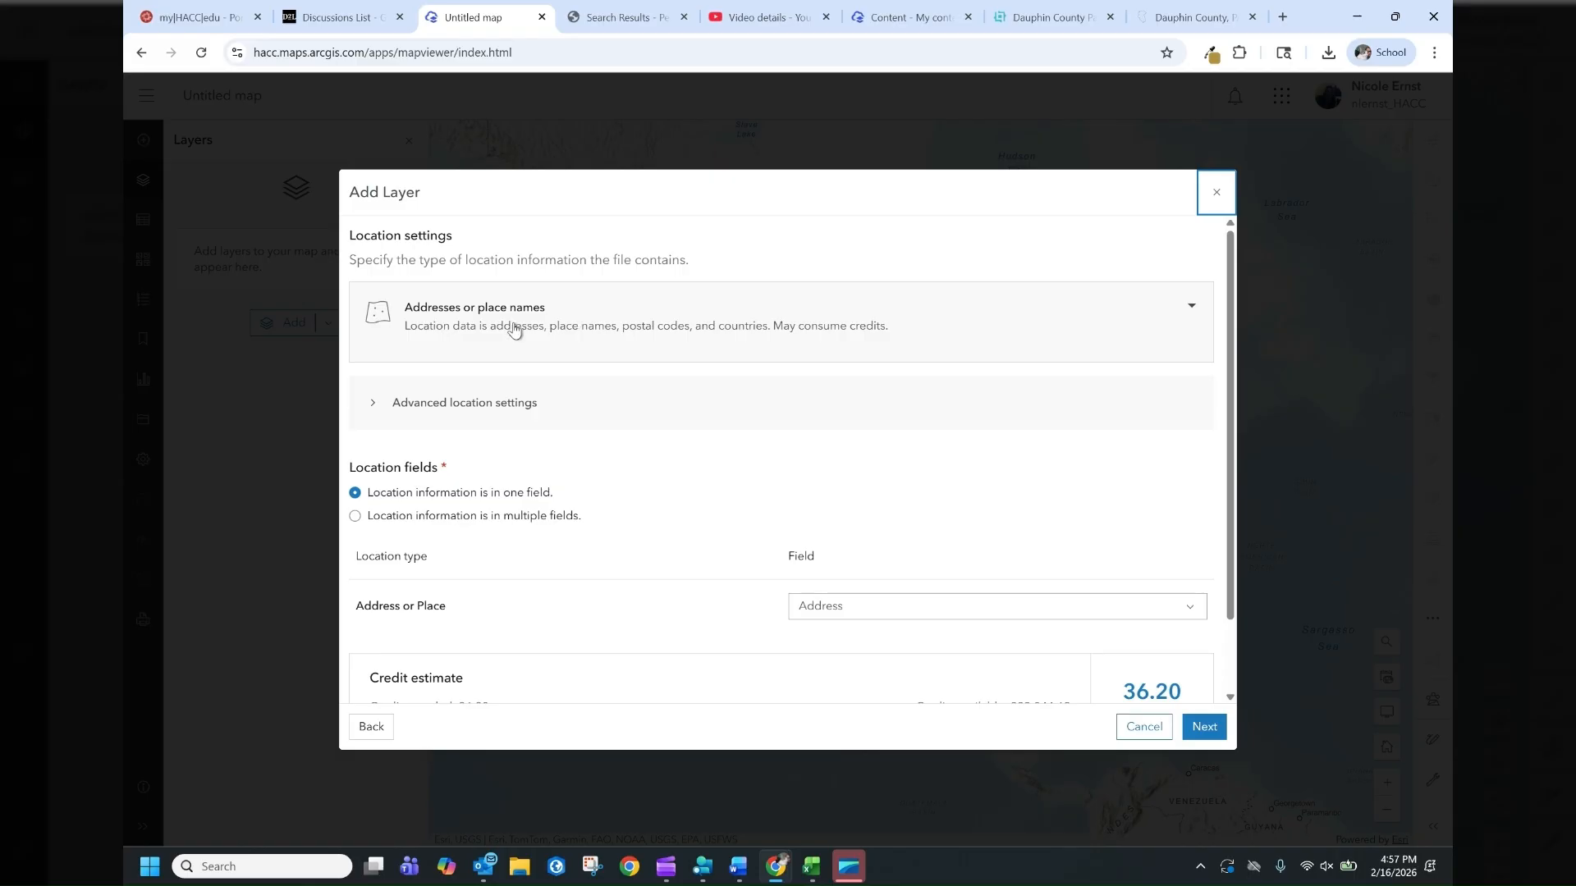
# Specify that the location information is in multiple fields
pyautogui.scroll(-1, 608, 538)
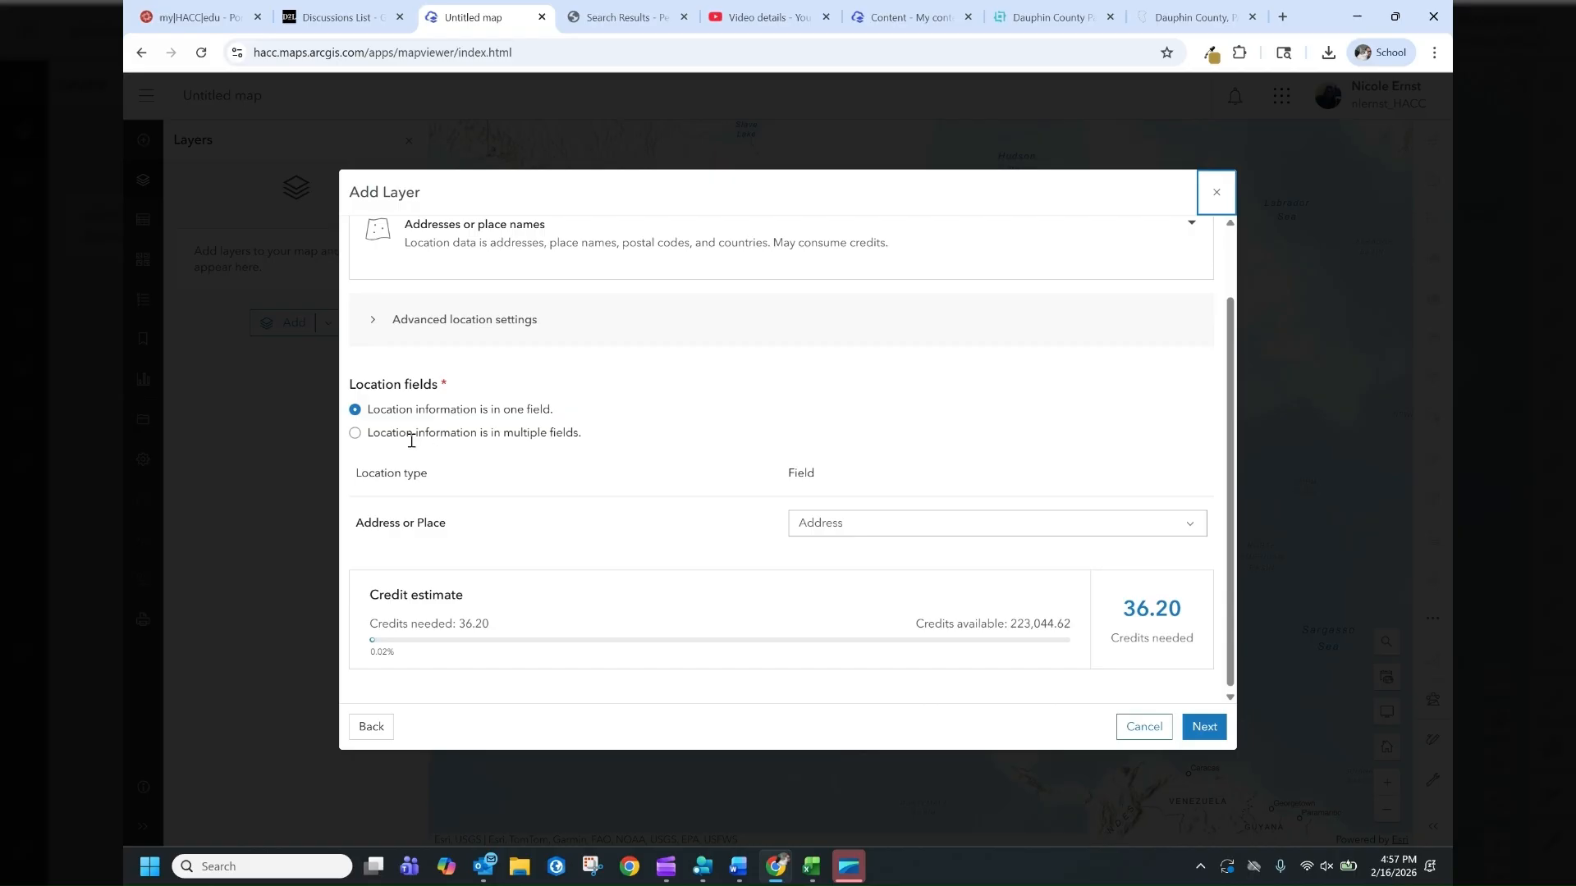
pyautogui.click(354, 435)
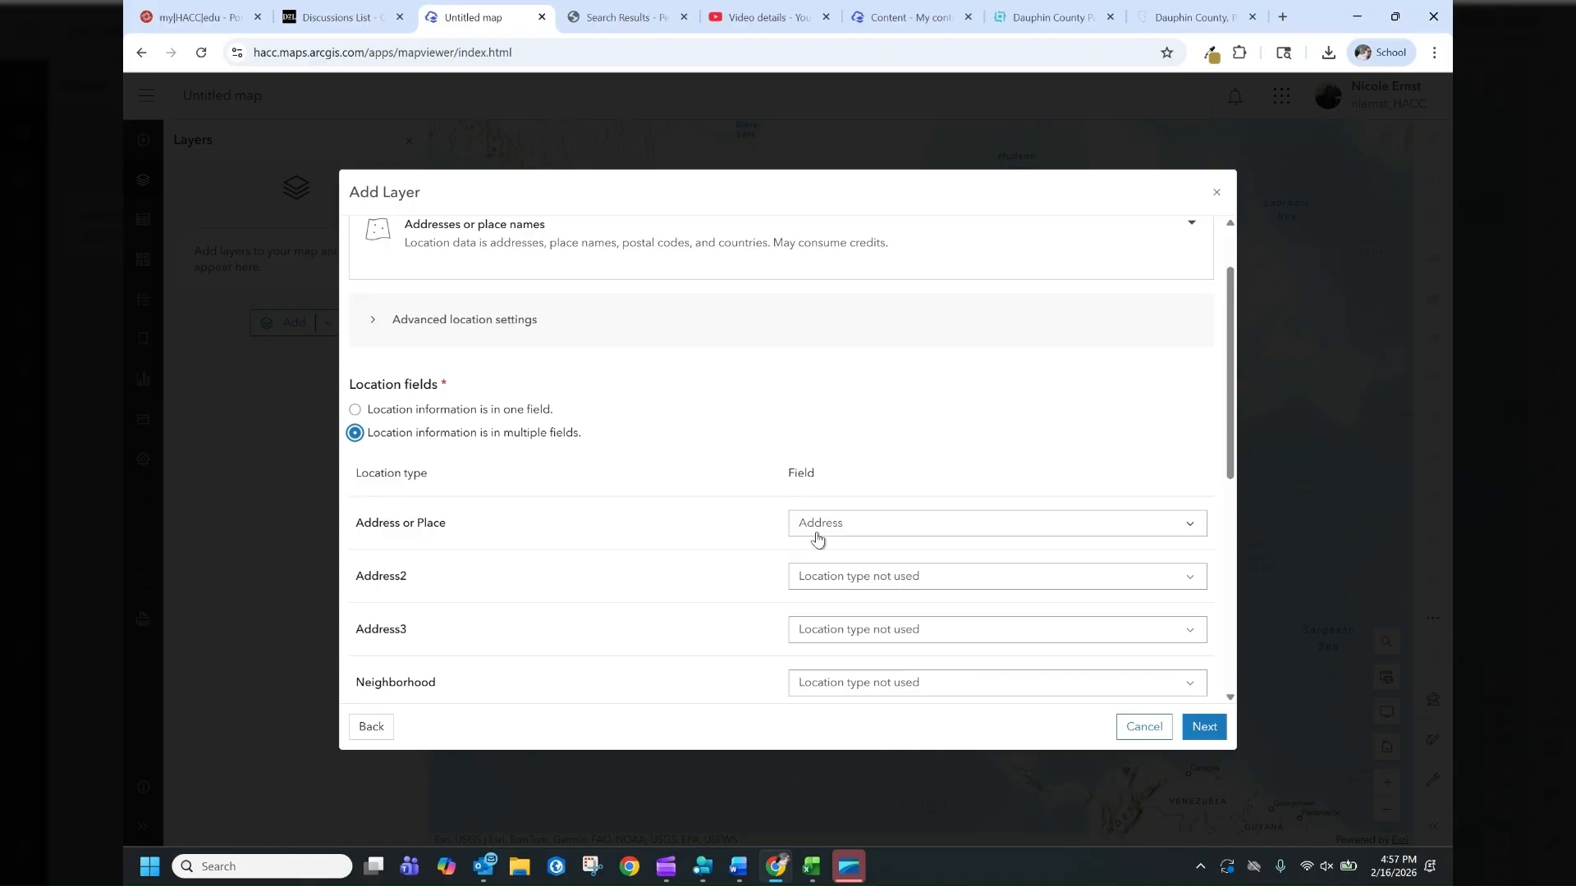
# Map the Region location type to the State field and continue past the location field settings
pyautogui.scroll(-2, 493, 460)
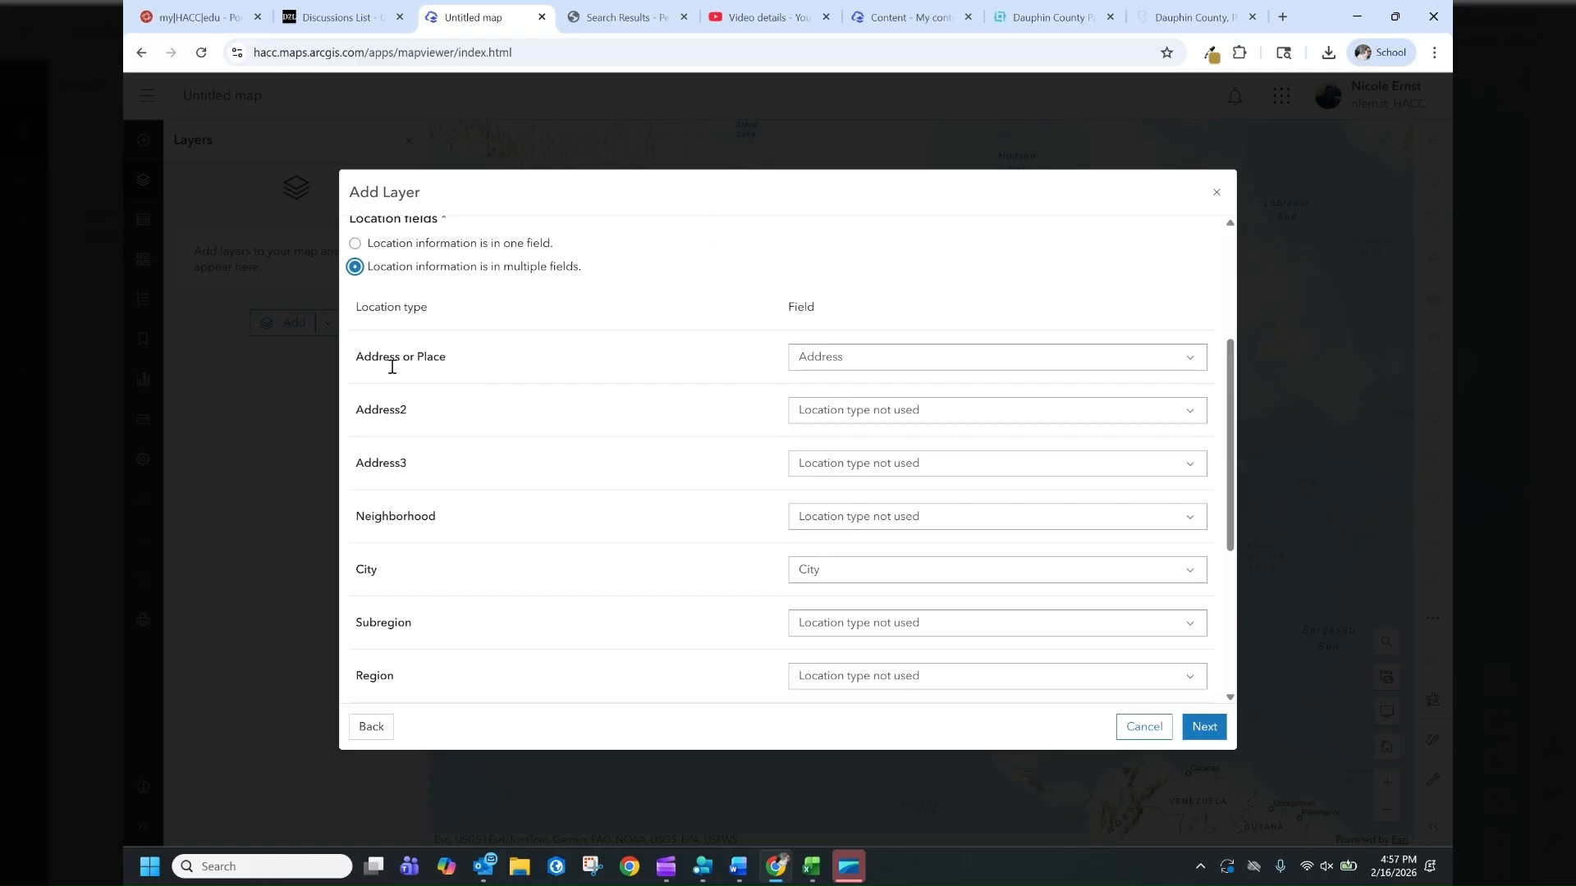
pyautogui.scroll(-1, 419, 665)
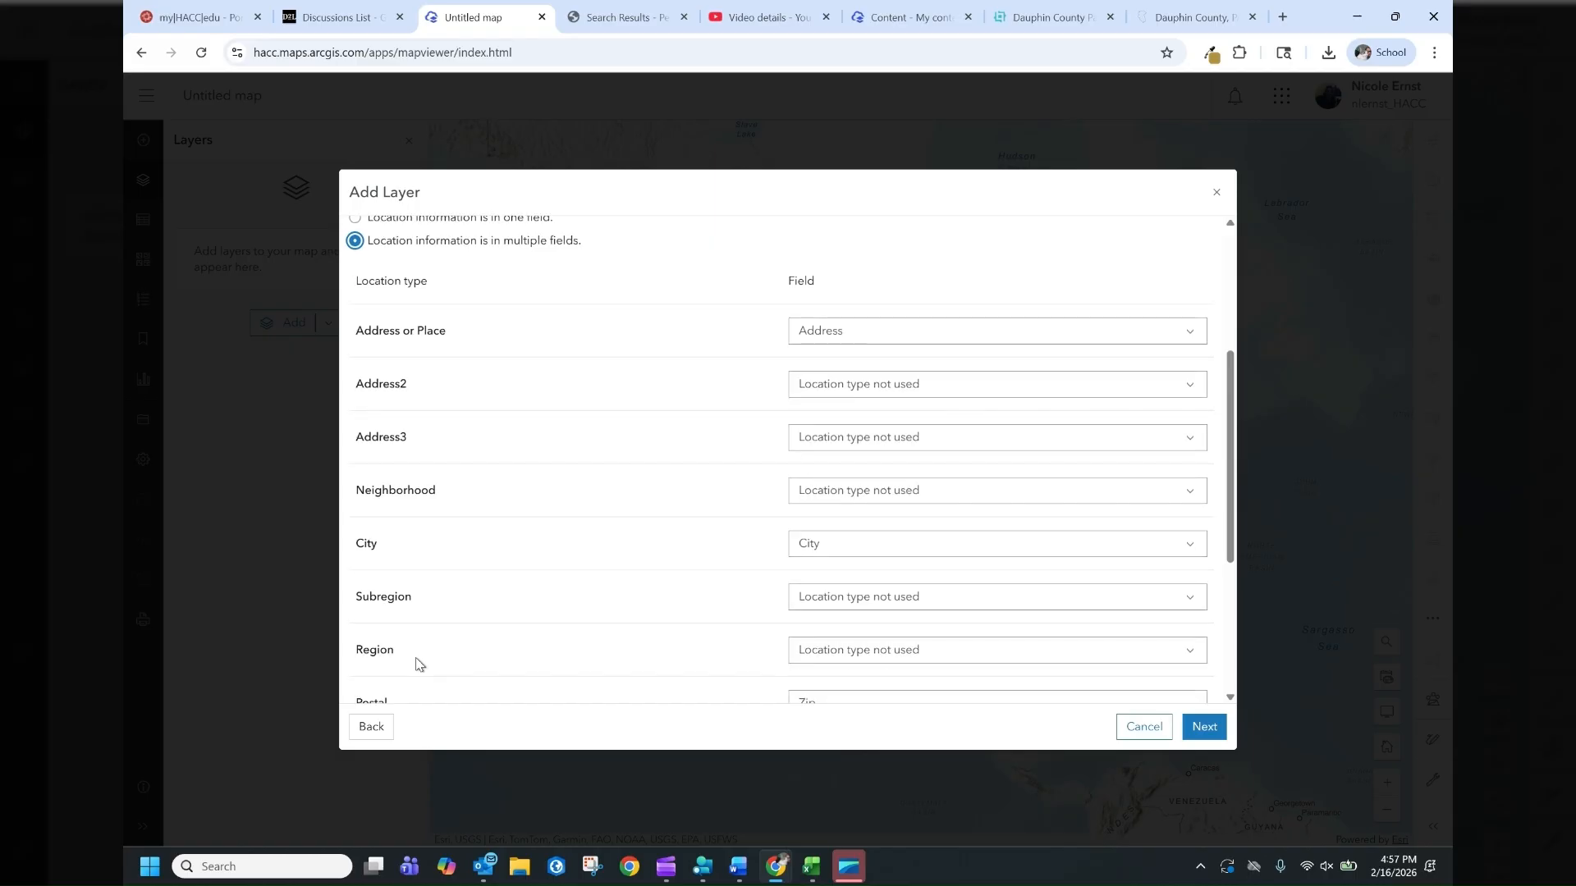
pyautogui.scroll(-3, 420, 665)
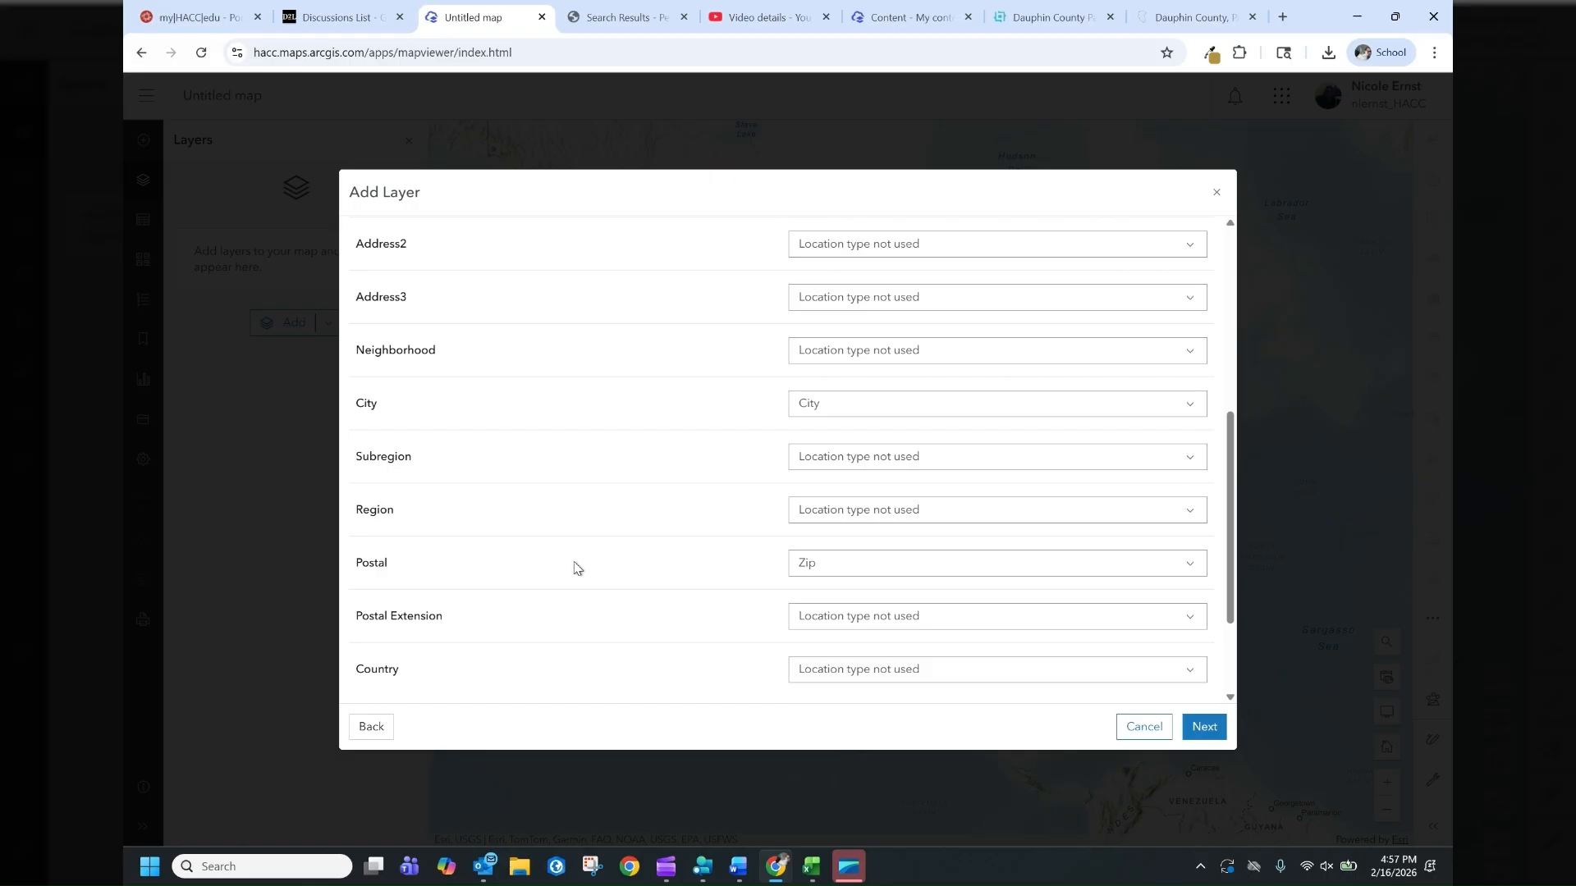
pyautogui.scroll(-1, 583, 566)
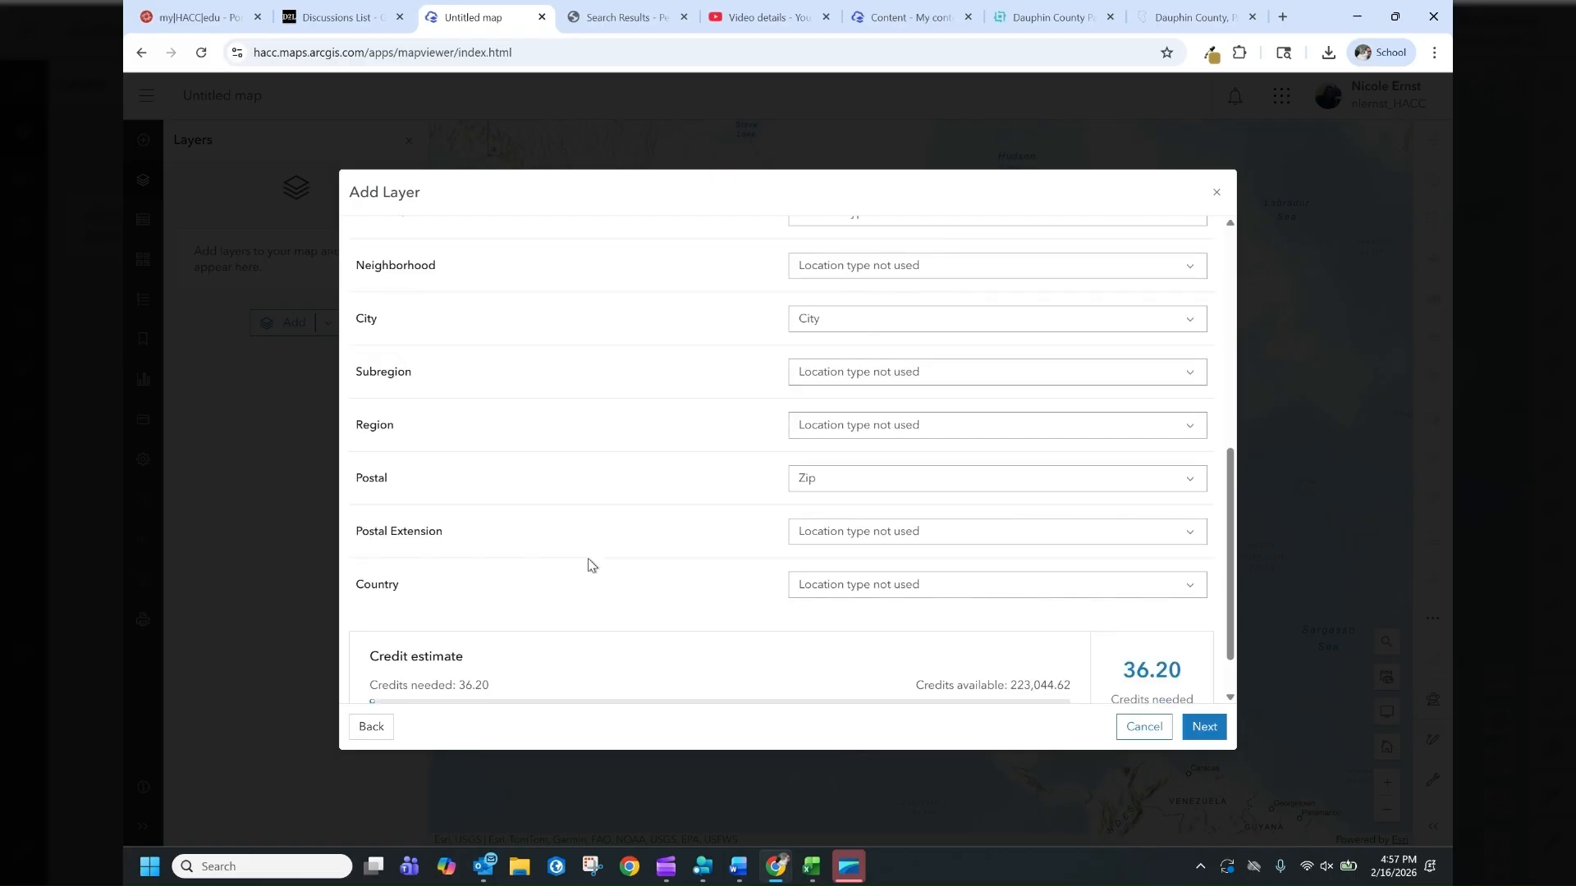
pyautogui.scroll(-1, 588, 565)
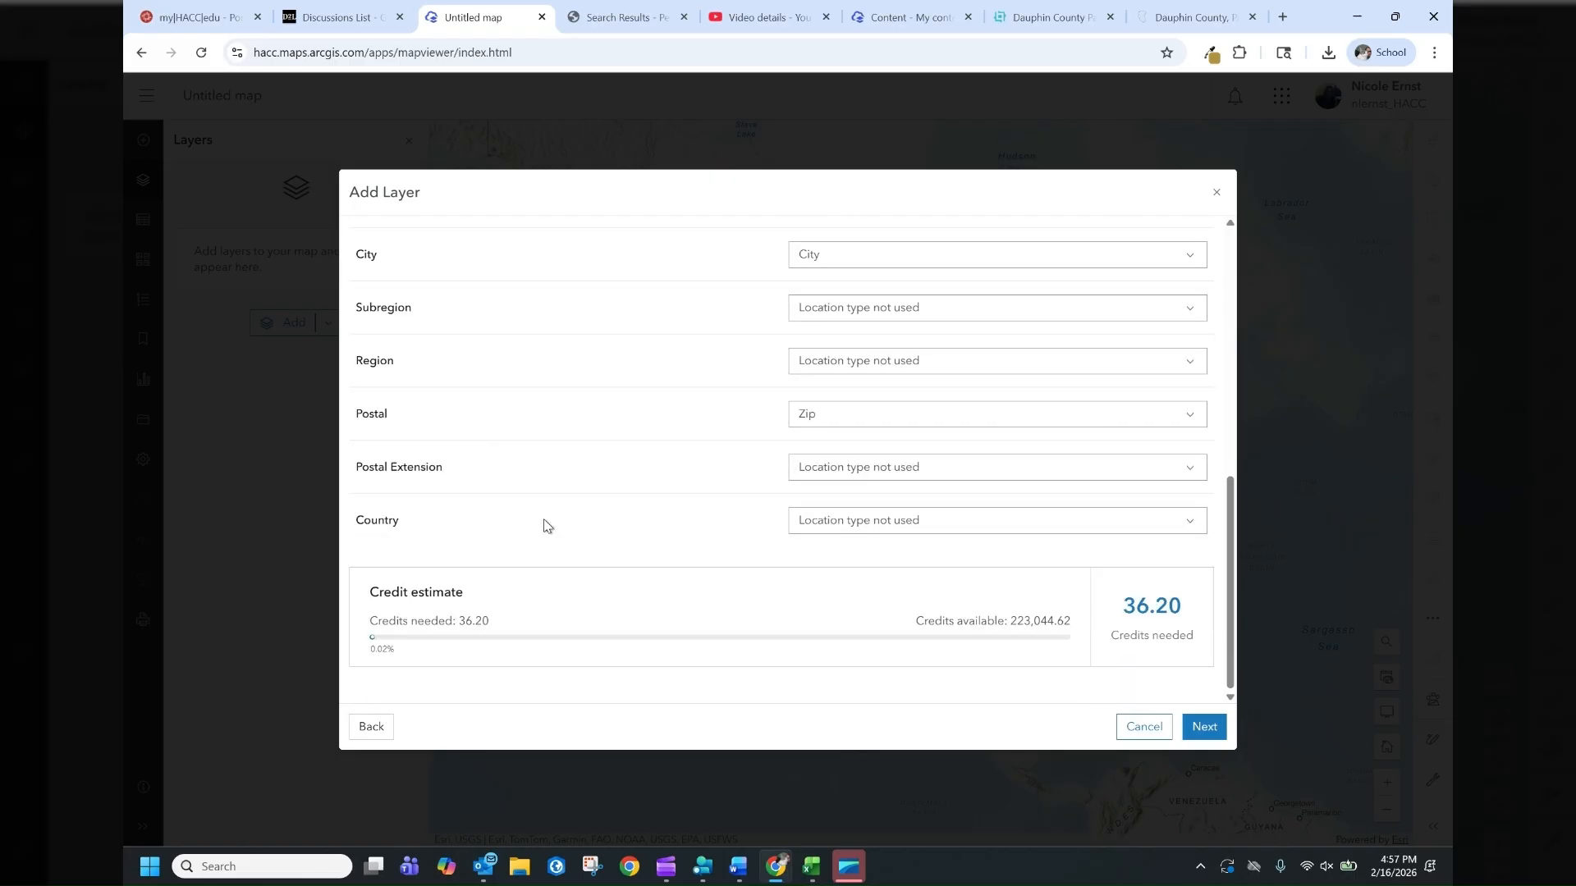
pyautogui.scroll(1, 550, 525)
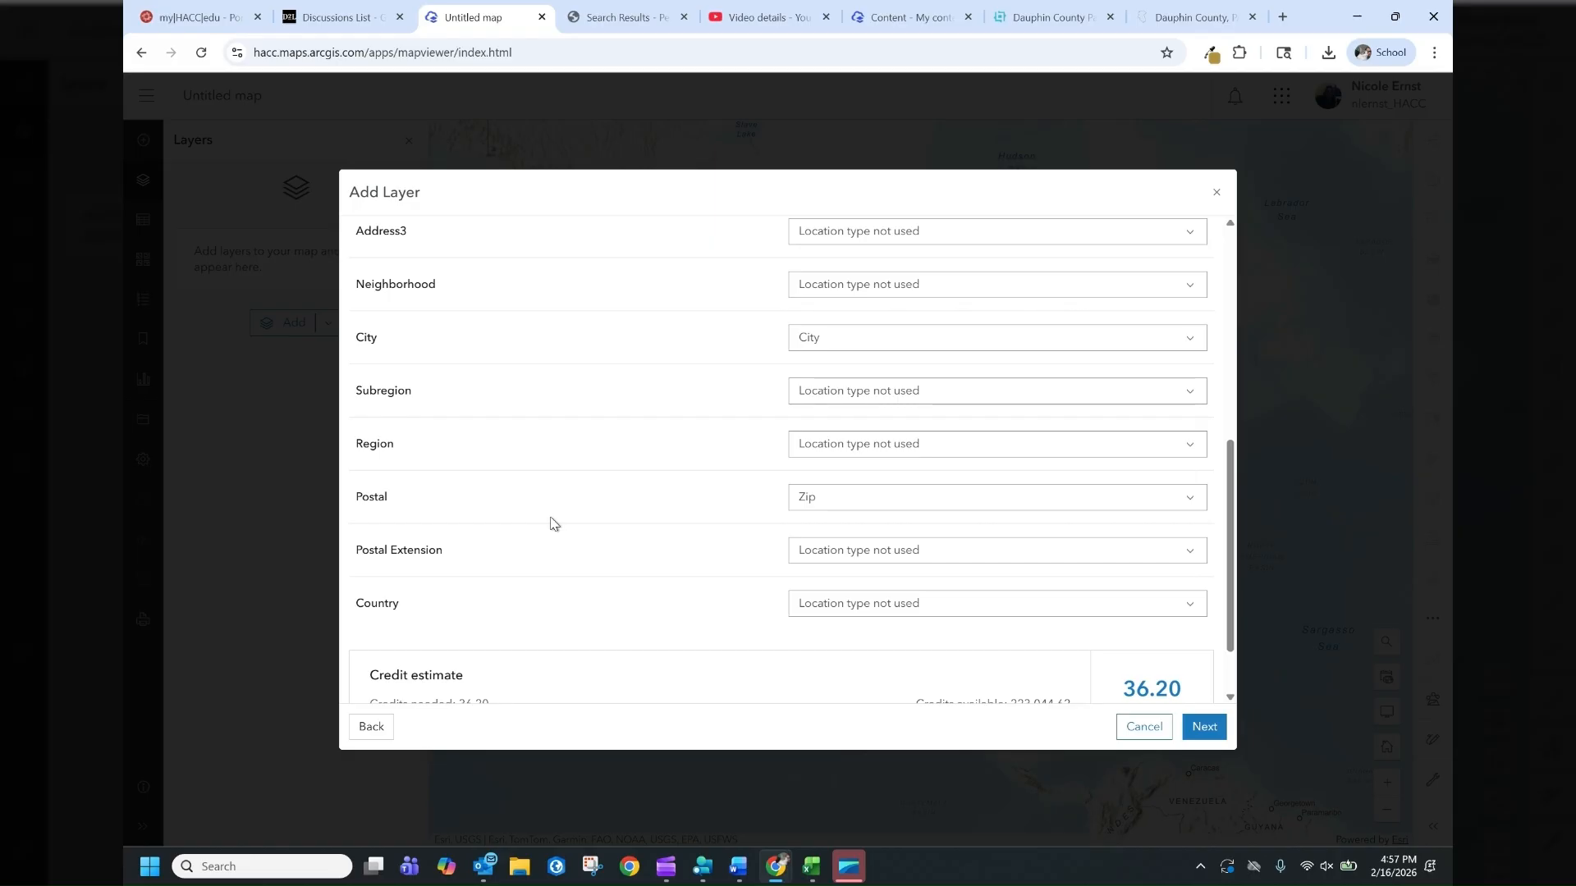
pyautogui.click(841, 399)
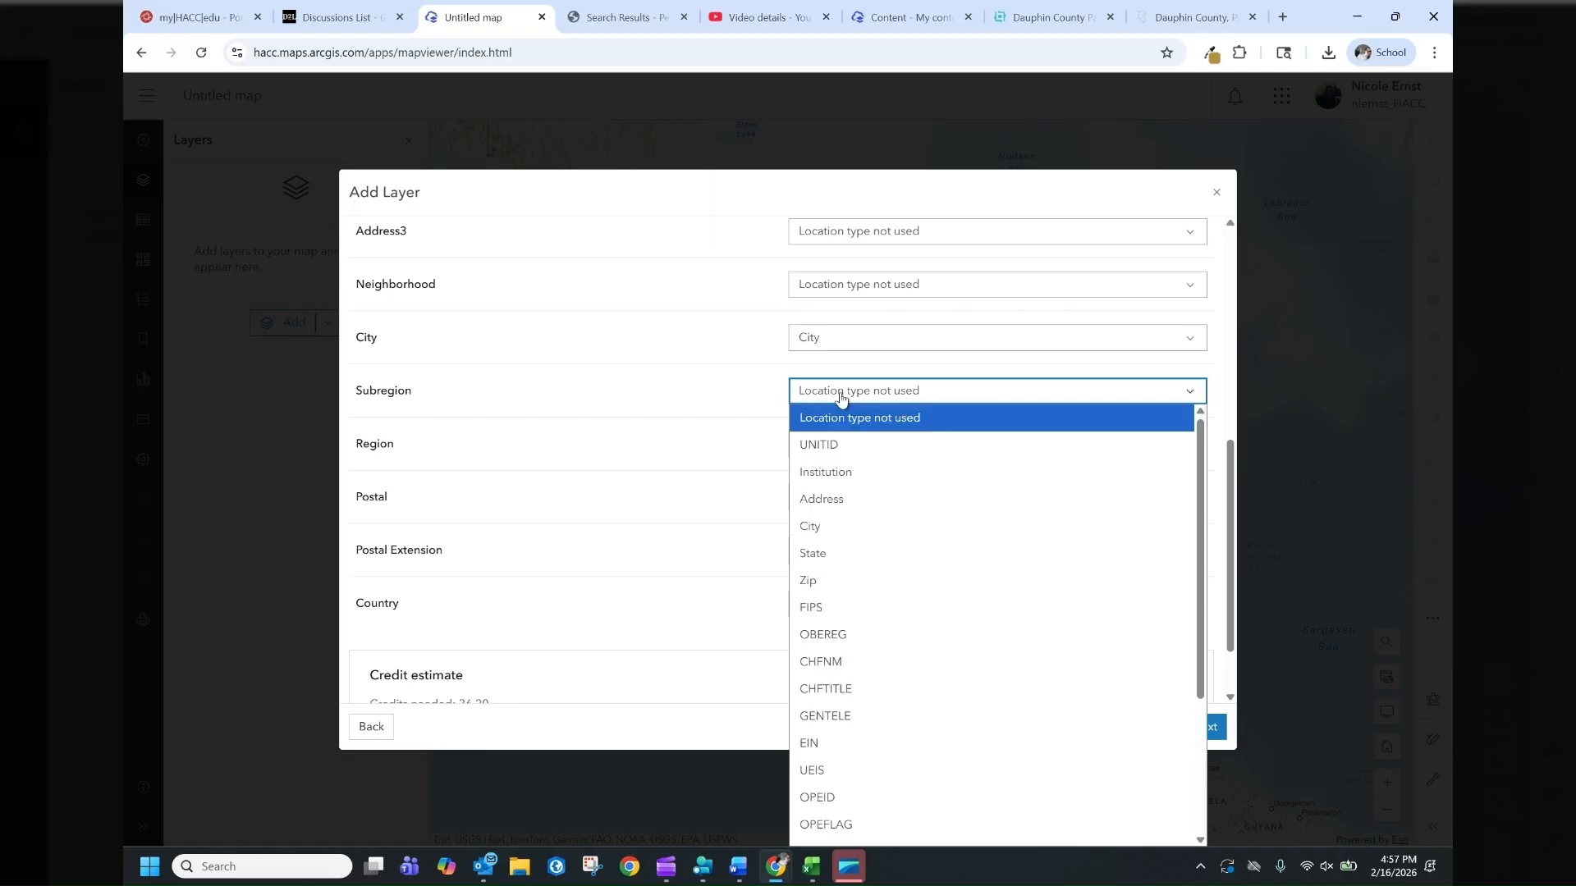
pyautogui.click(654, 455)
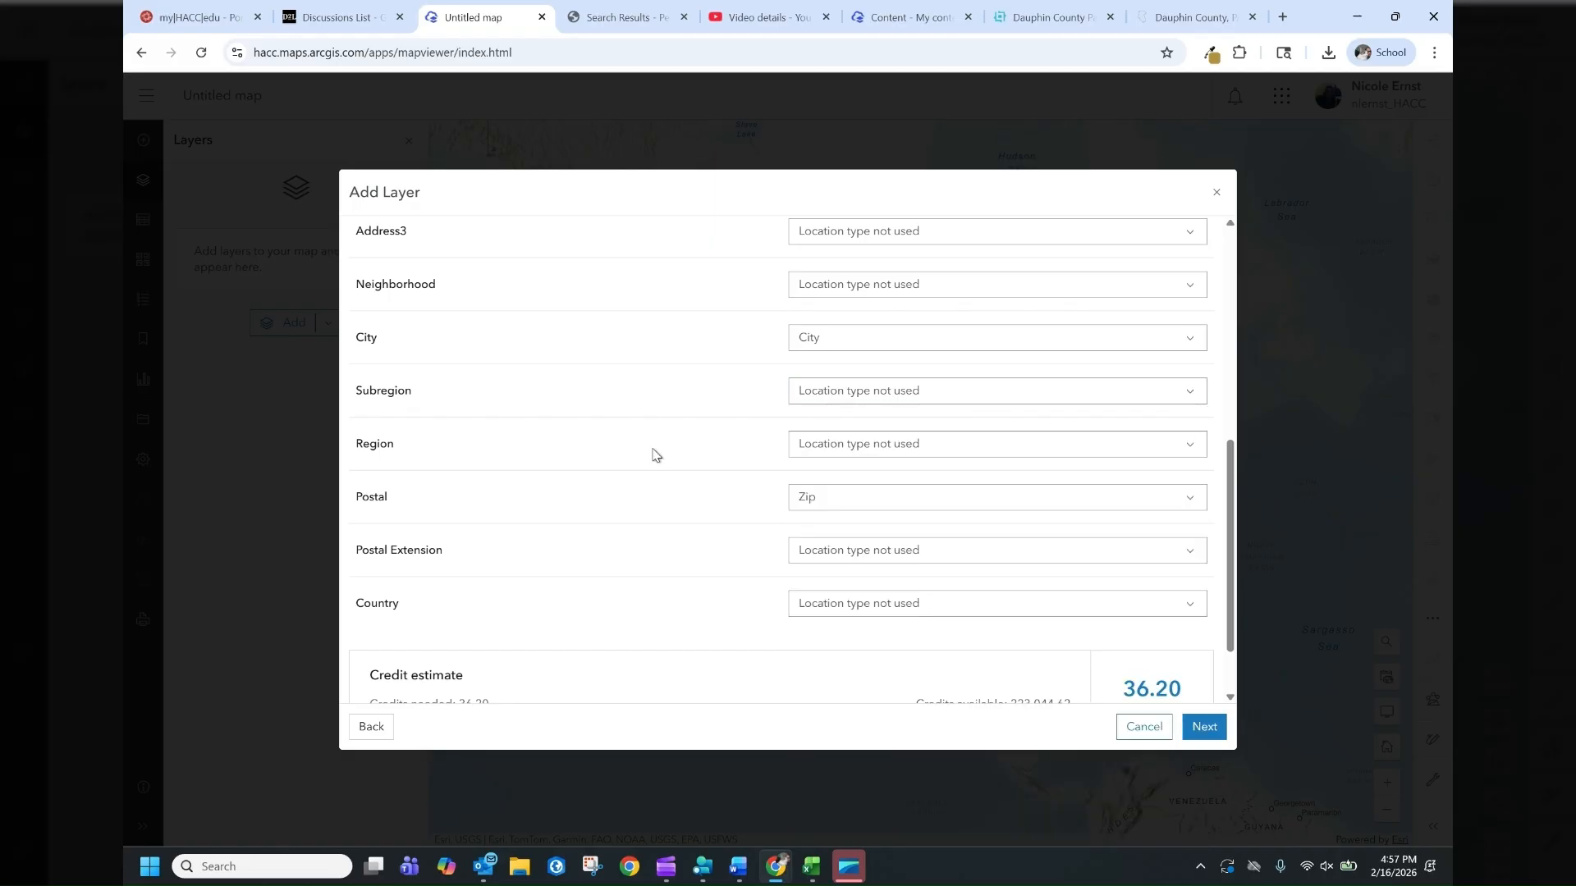
pyautogui.click(824, 447)
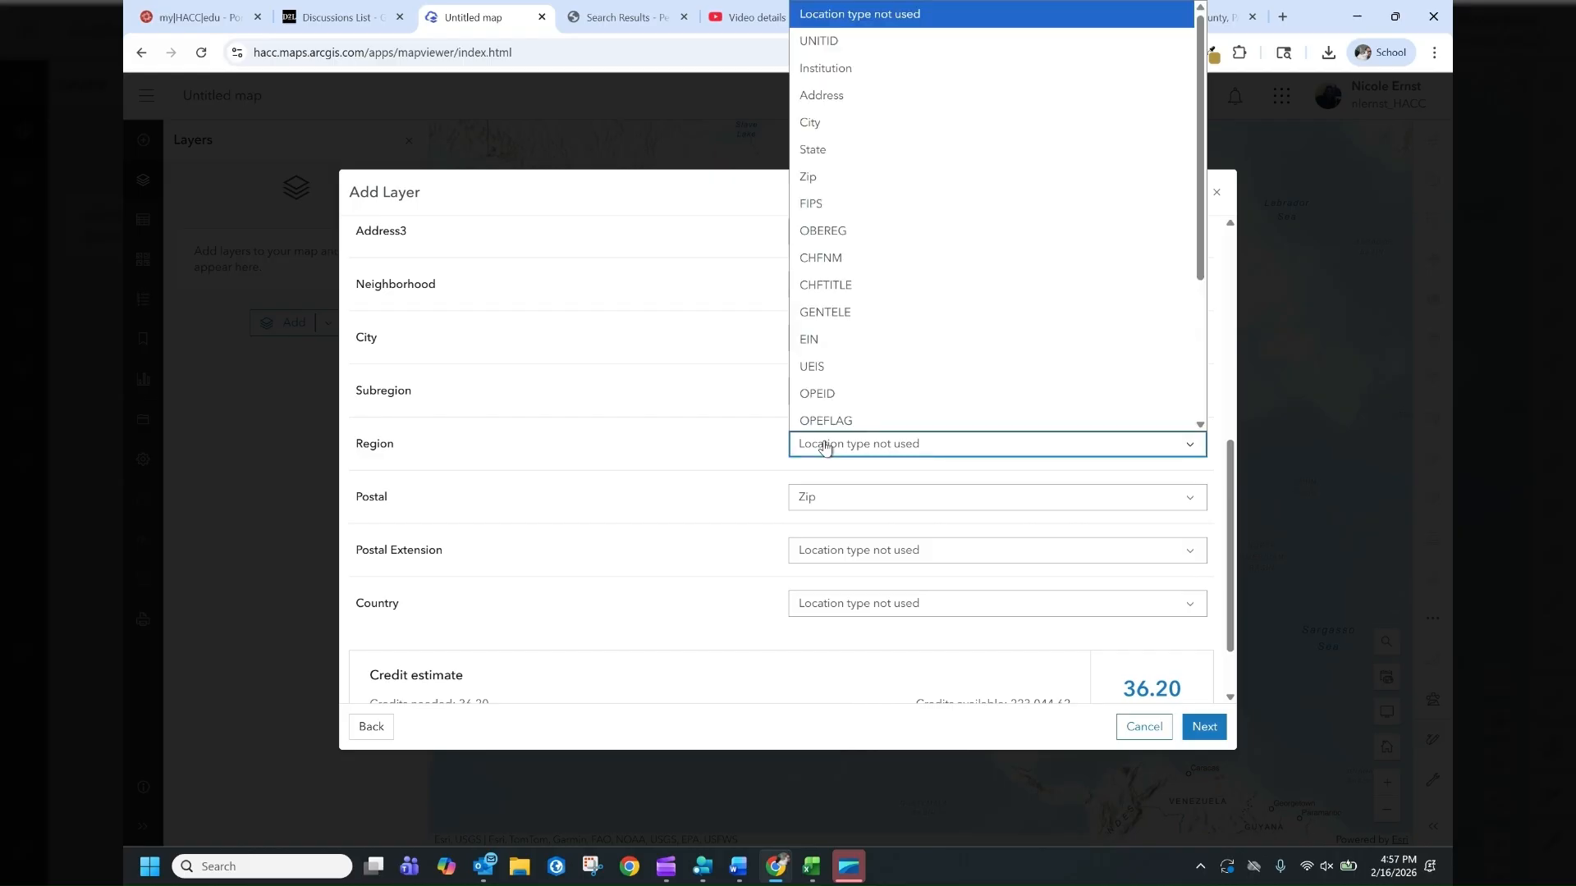
pyautogui.click(860, 146)
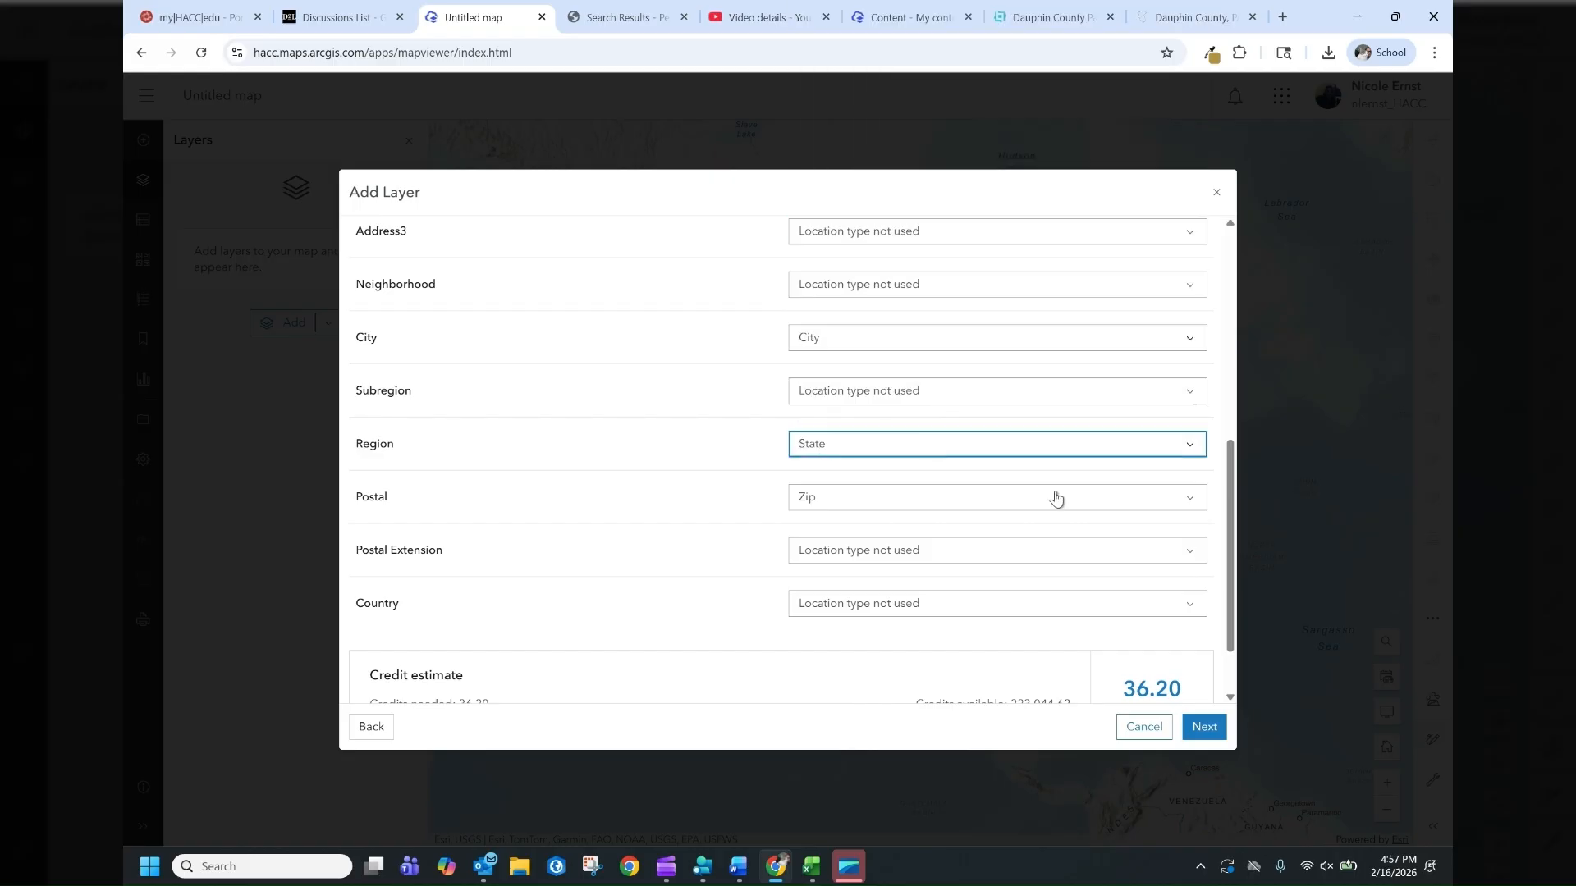
pyautogui.scroll(-1, 538, 653)
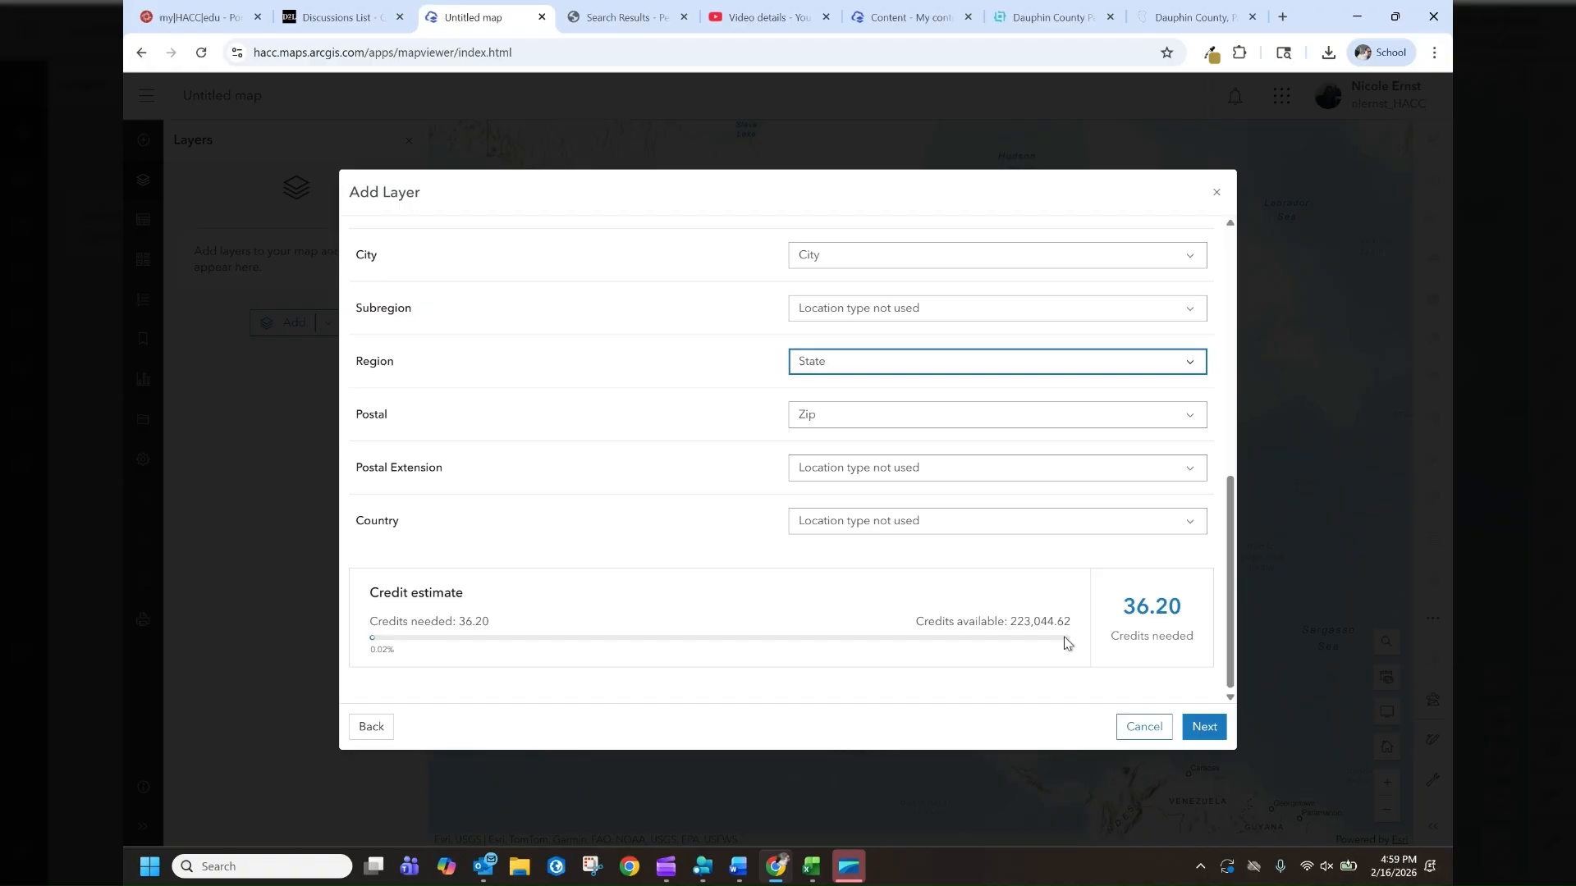
pyautogui.click(1204, 727)
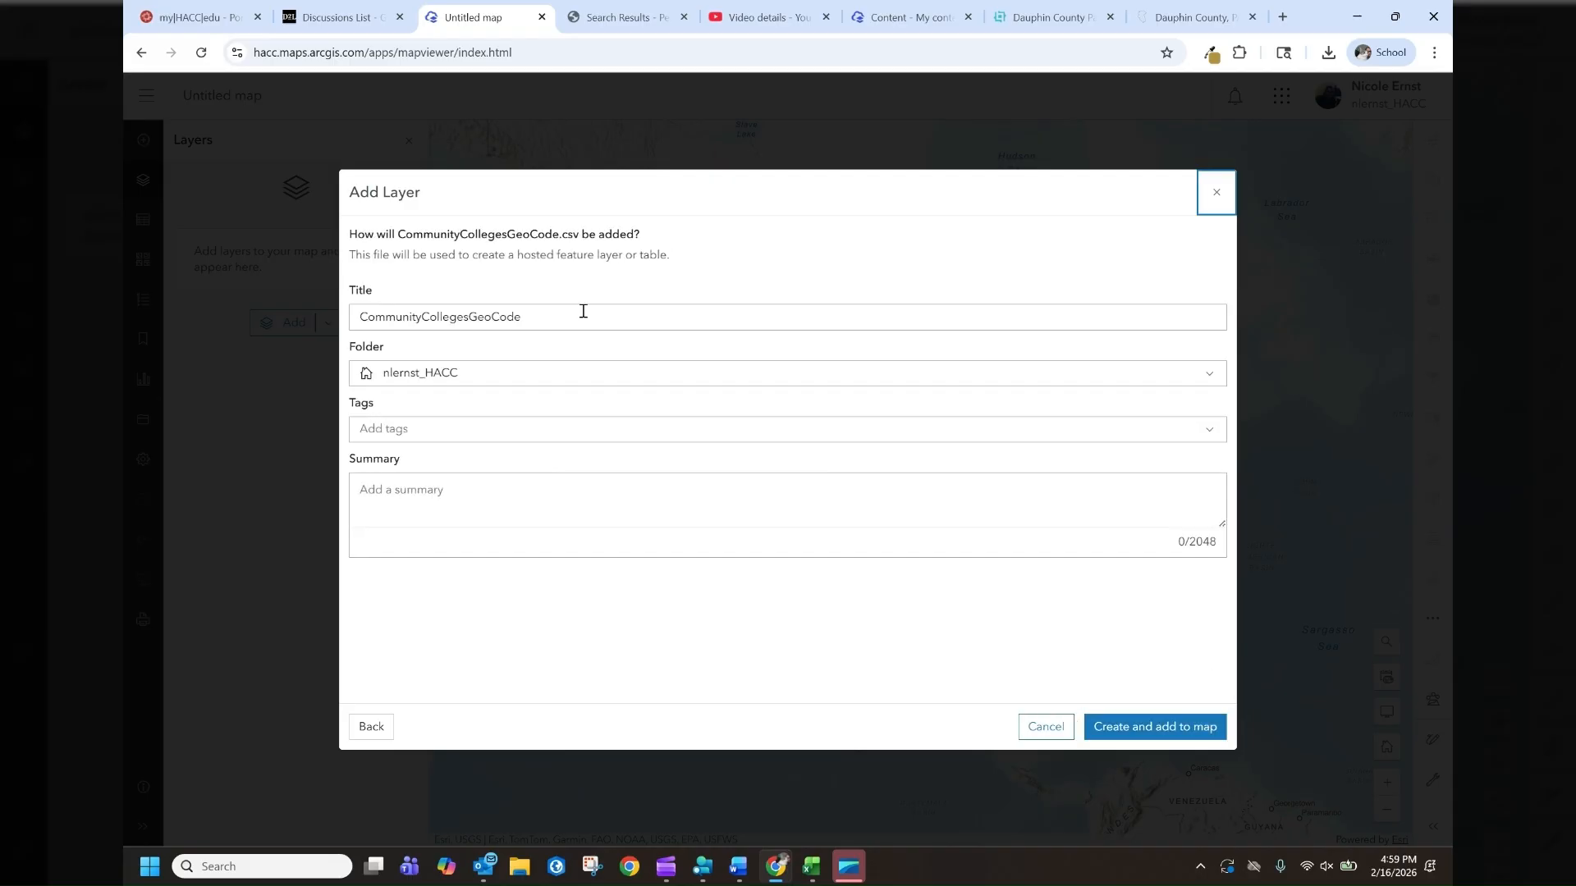
# Add the tag community colleges and create the hosted layer, adding it to the map
pyautogui.click(439, 429)
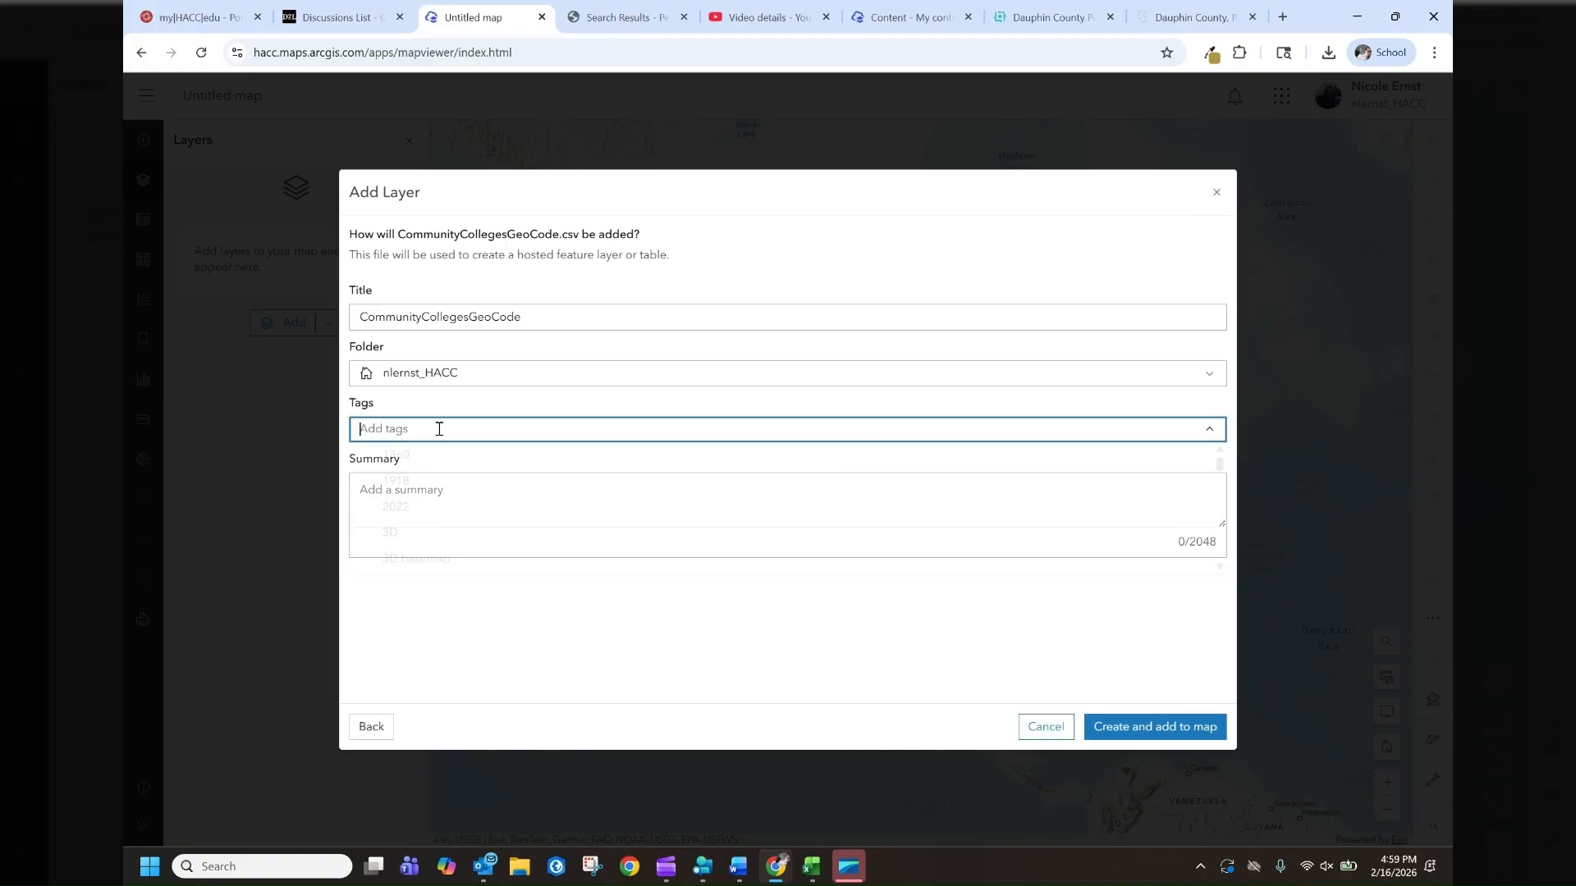
pyautogui.write('comm')
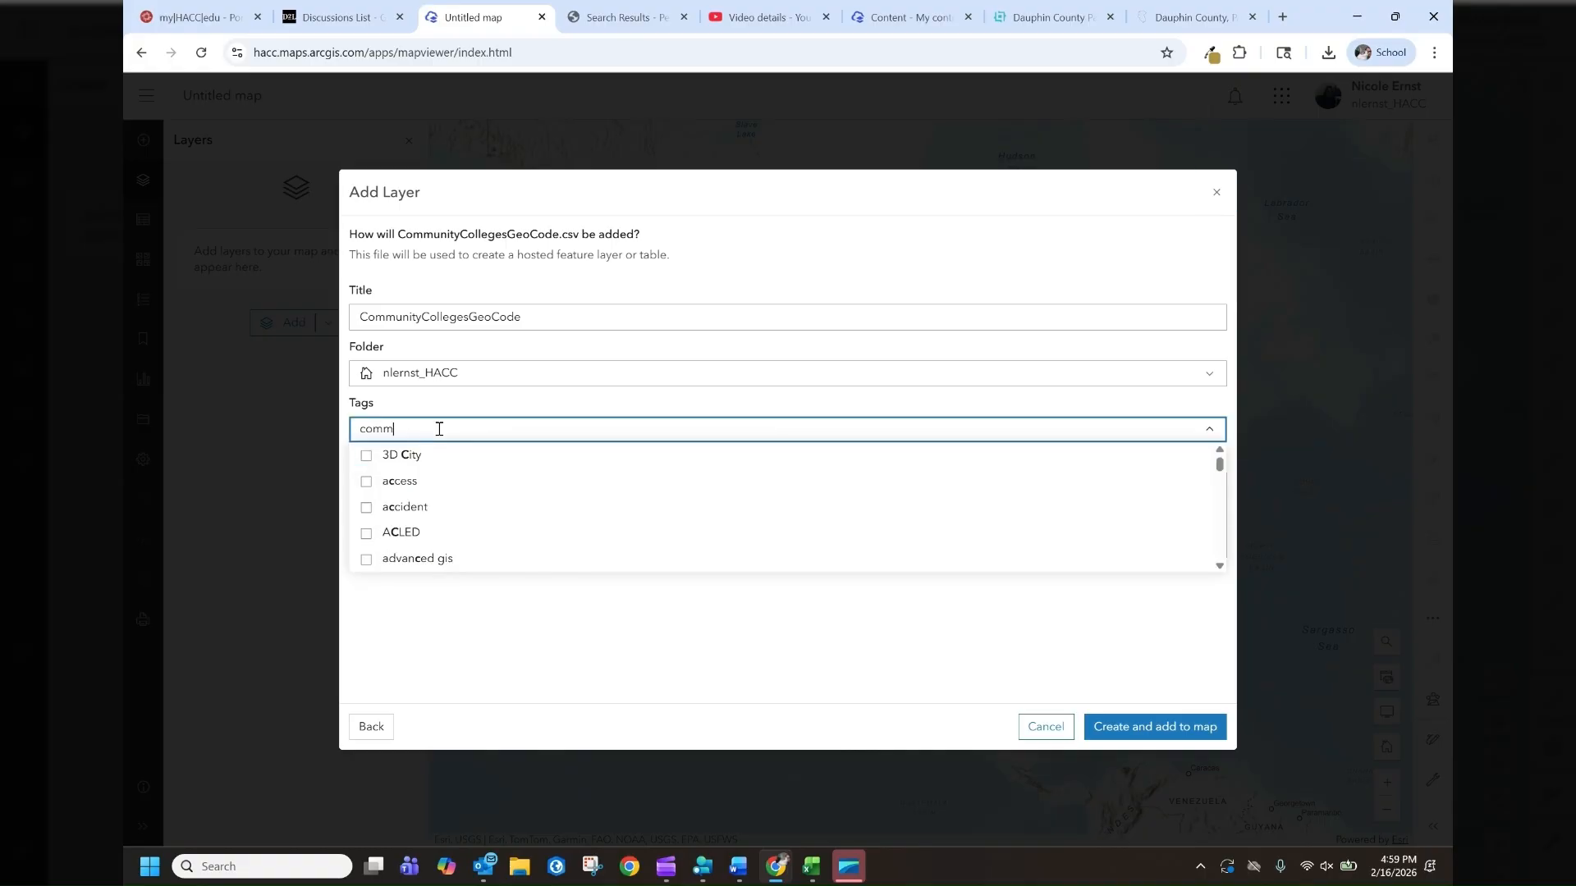
pyautogui.write('unity c')
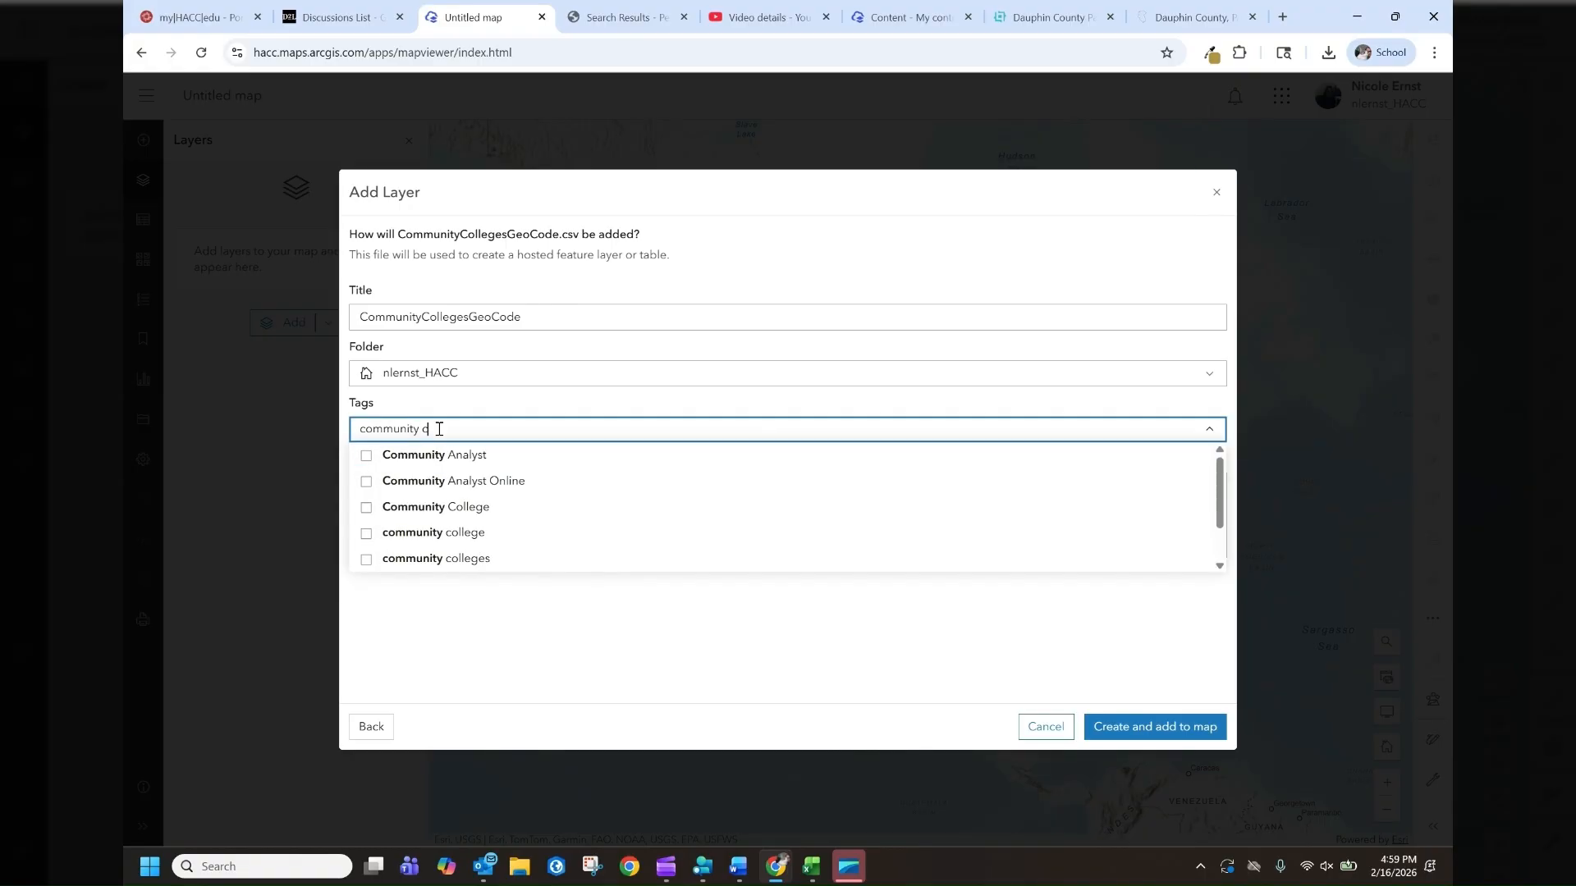
pyautogui.write('olleges')
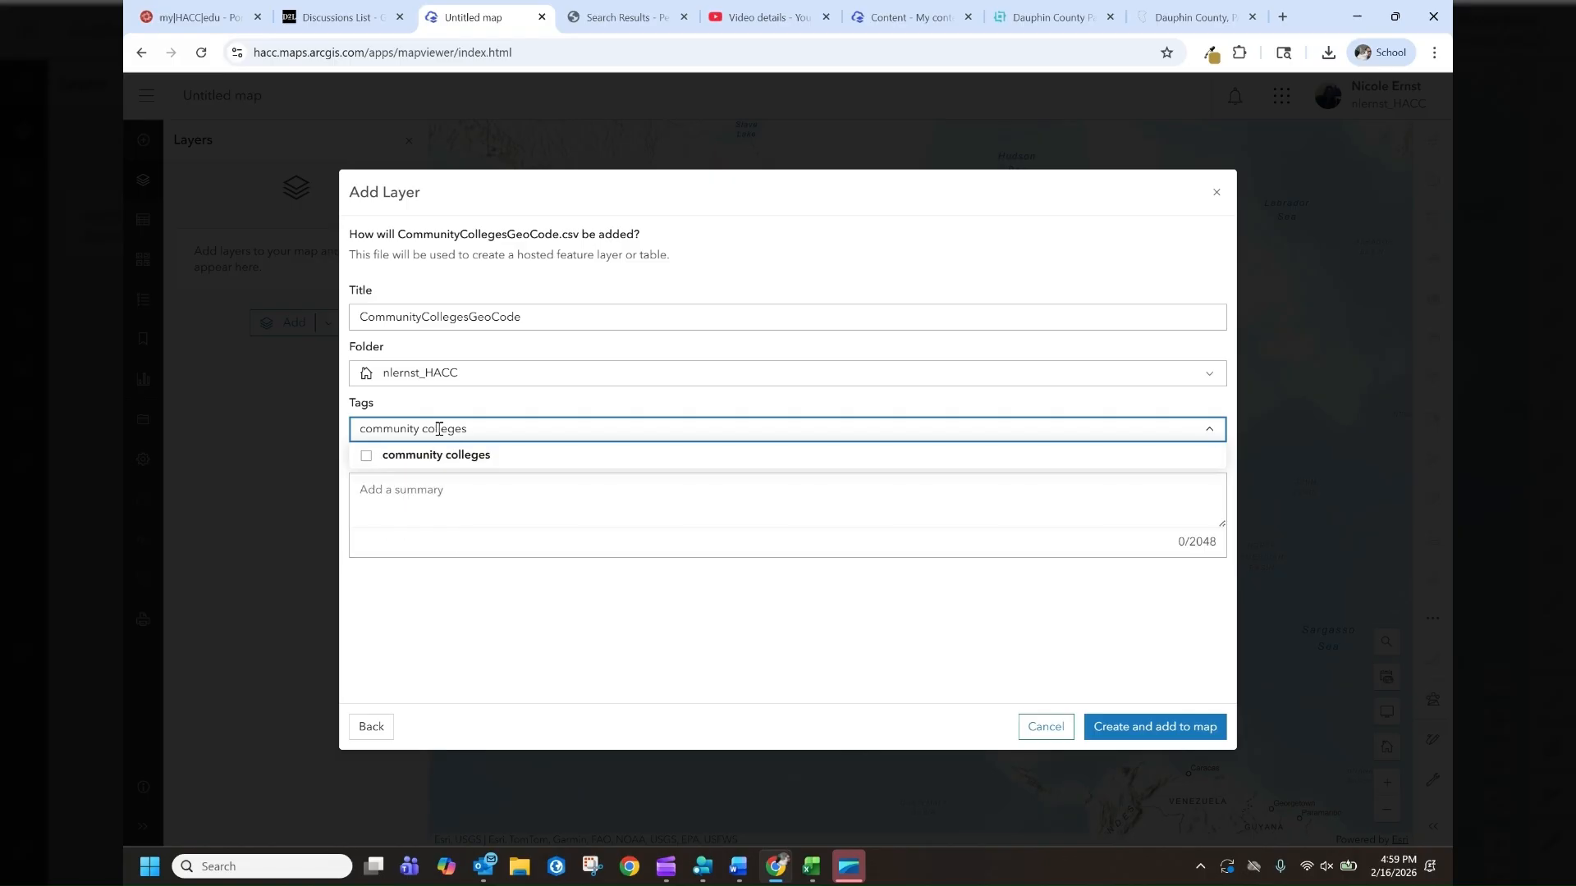
pyautogui.press('Return')
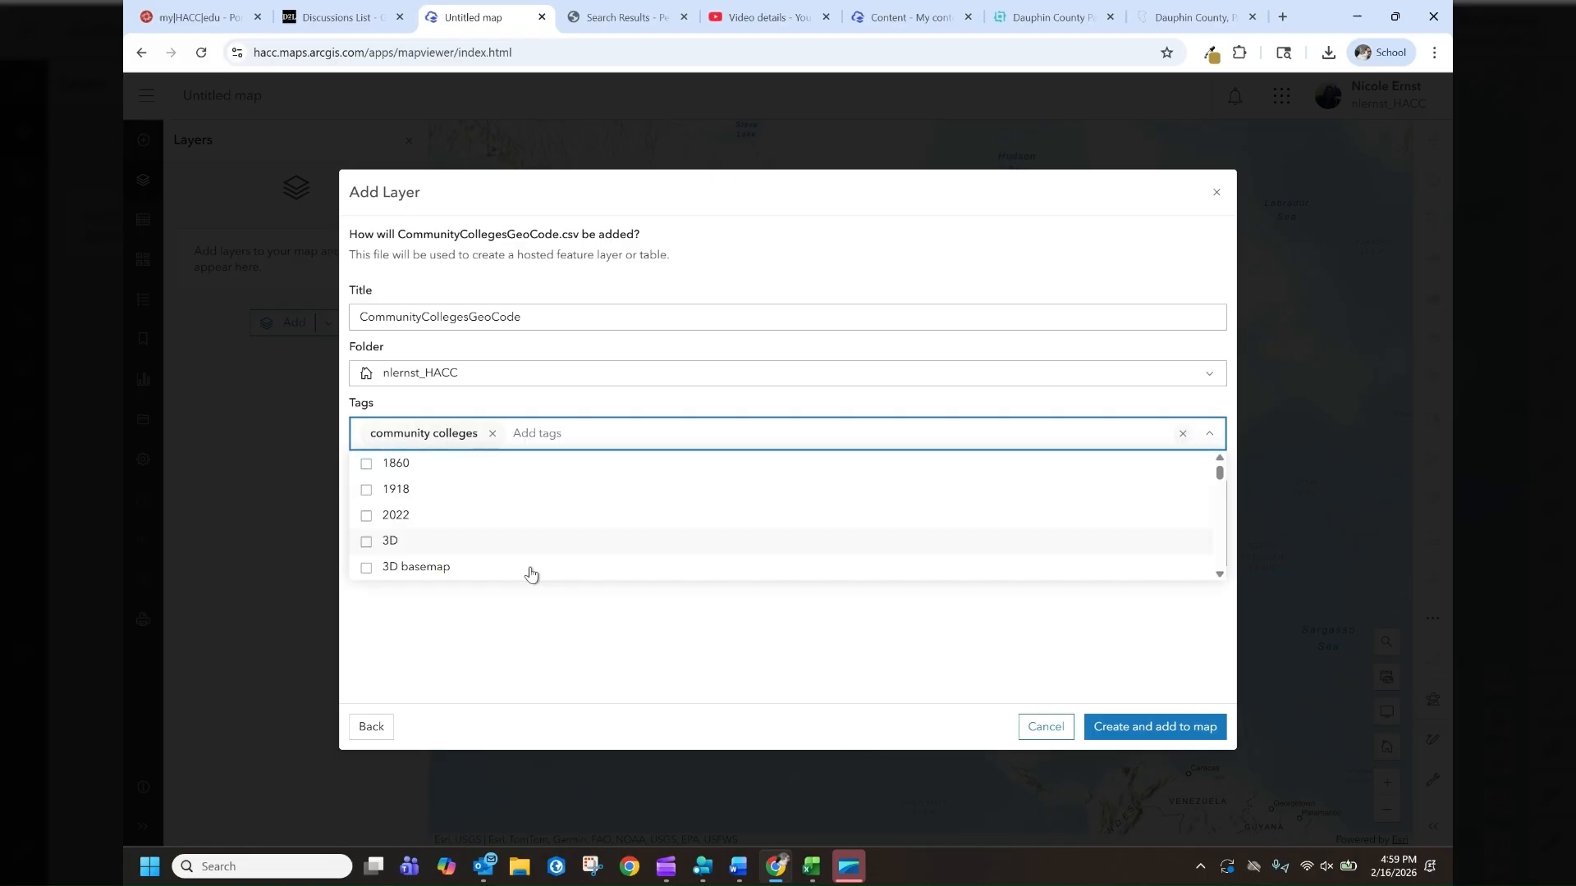
pyautogui.click(1158, 733)
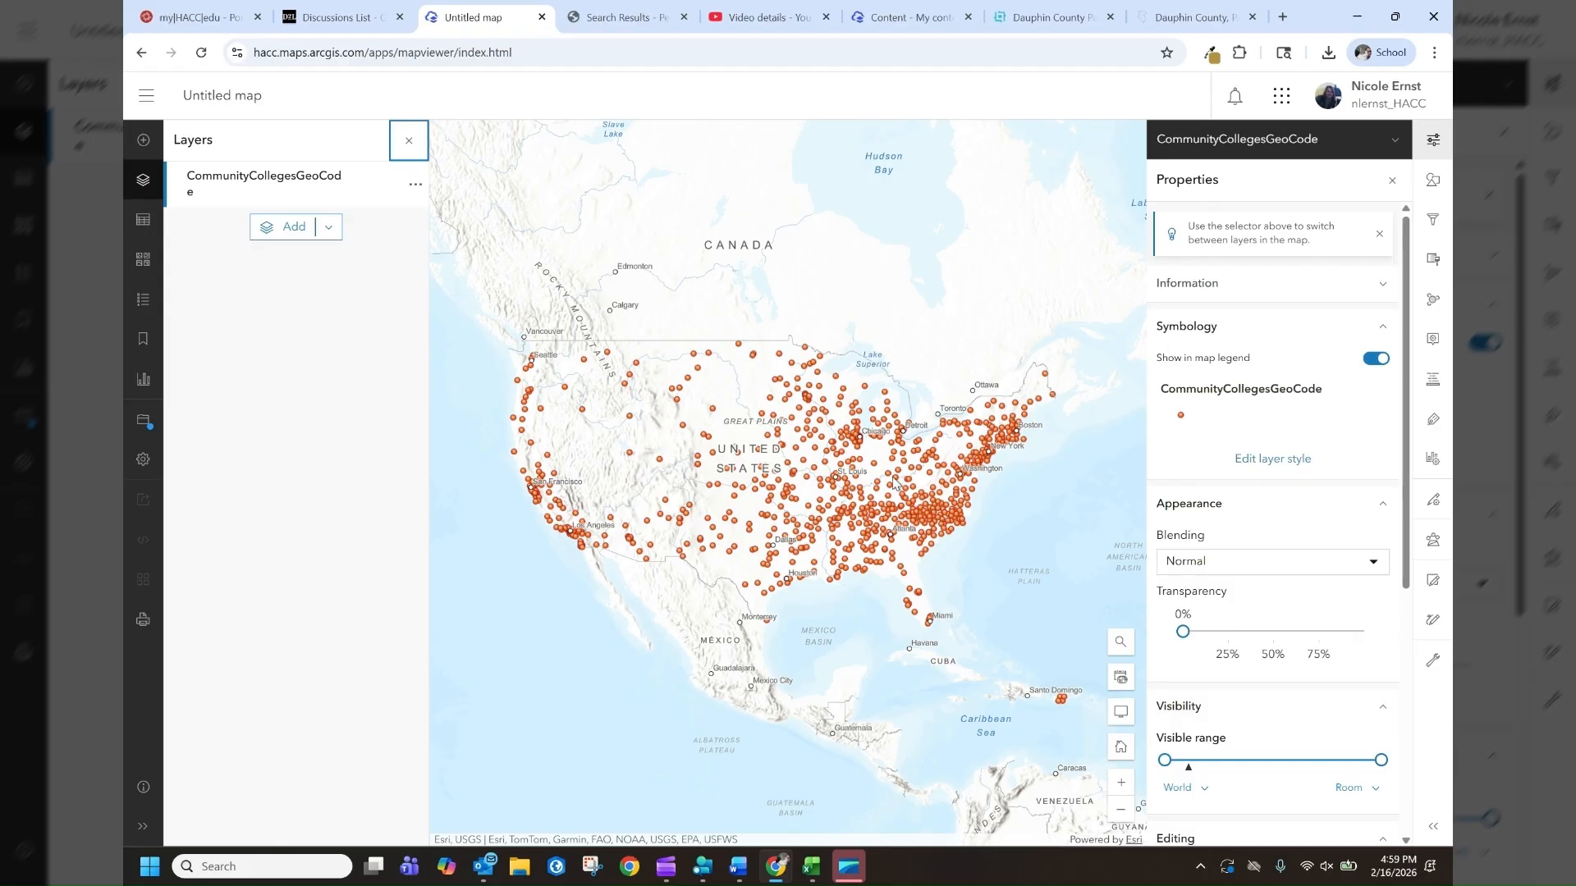
# Open one college point's pop-up and review its attributes
pyautogui.click(737, 349)
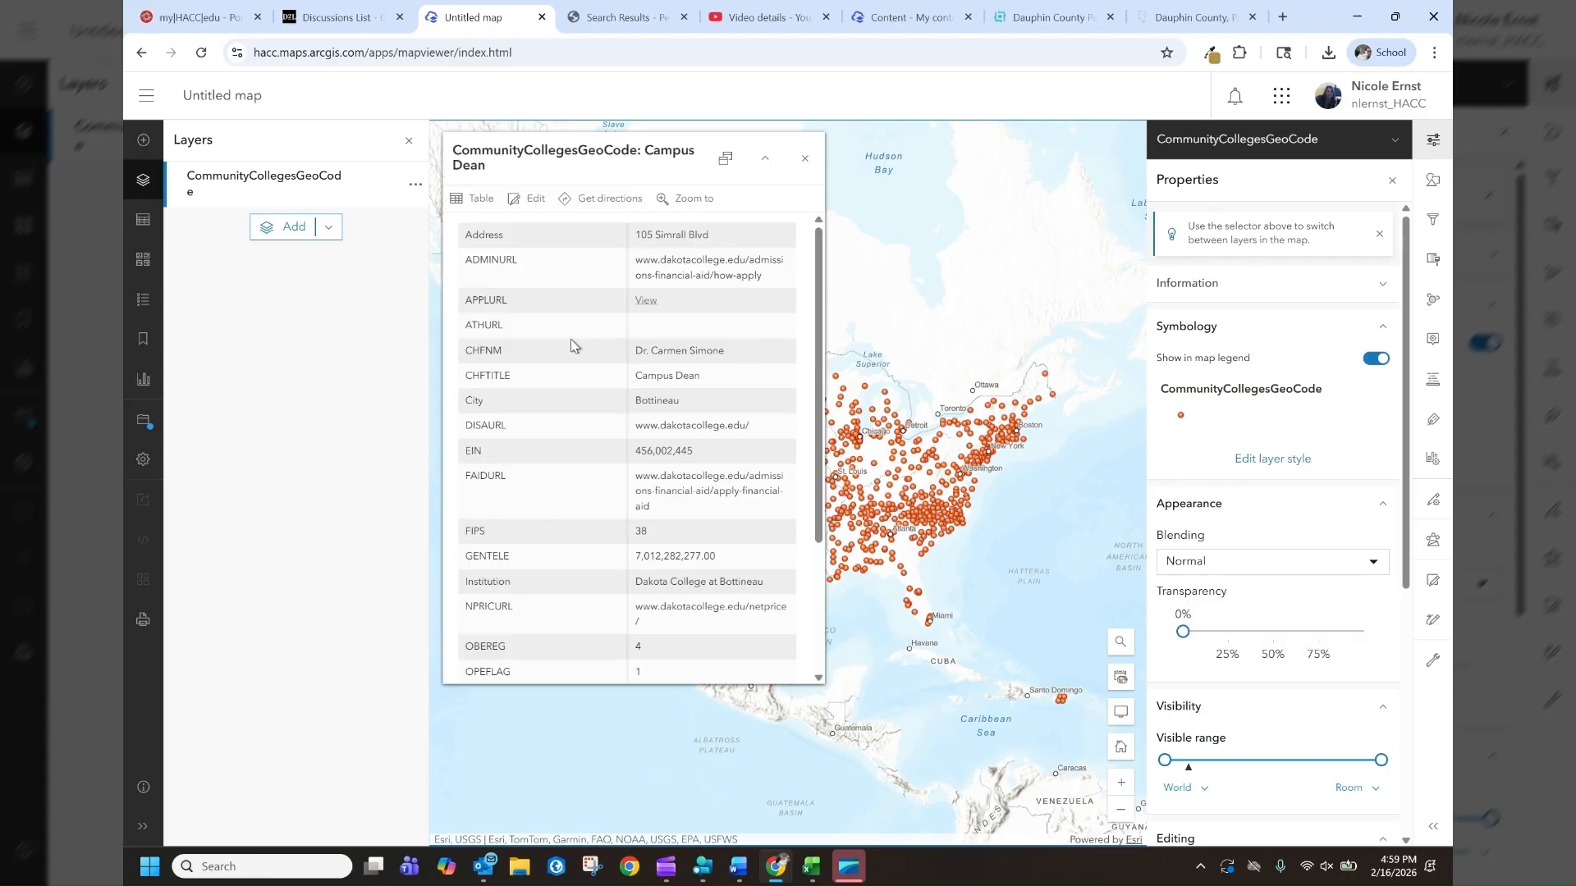
pyautogui.scroll(-2, 580, 544)
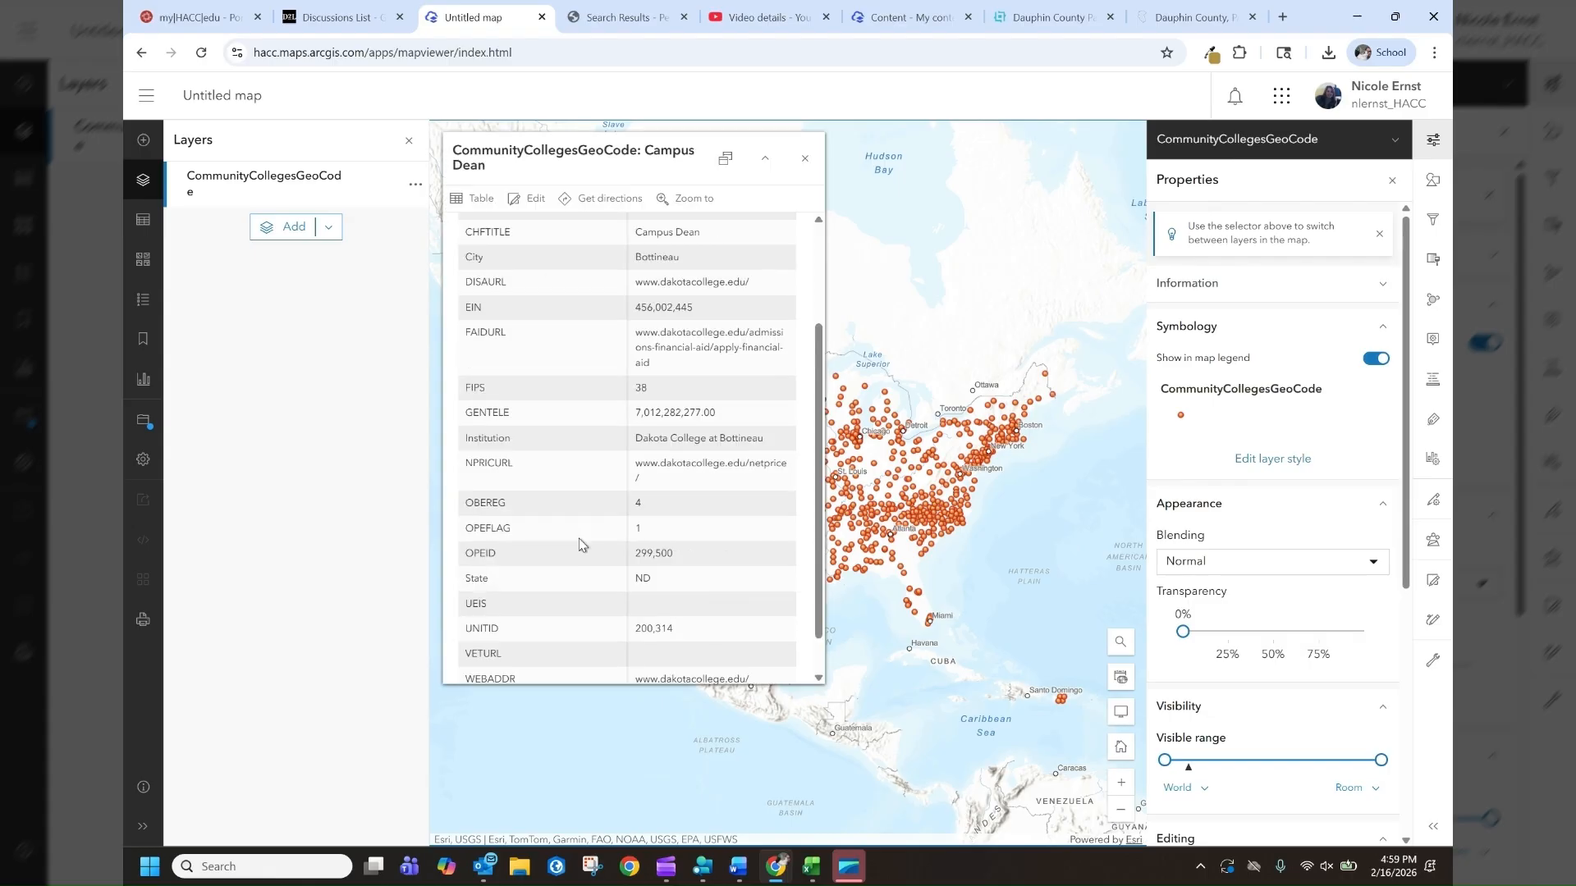
pyautogui.scroll(1, 579, 544)
pyautogui.scroll(2, 575, 548)
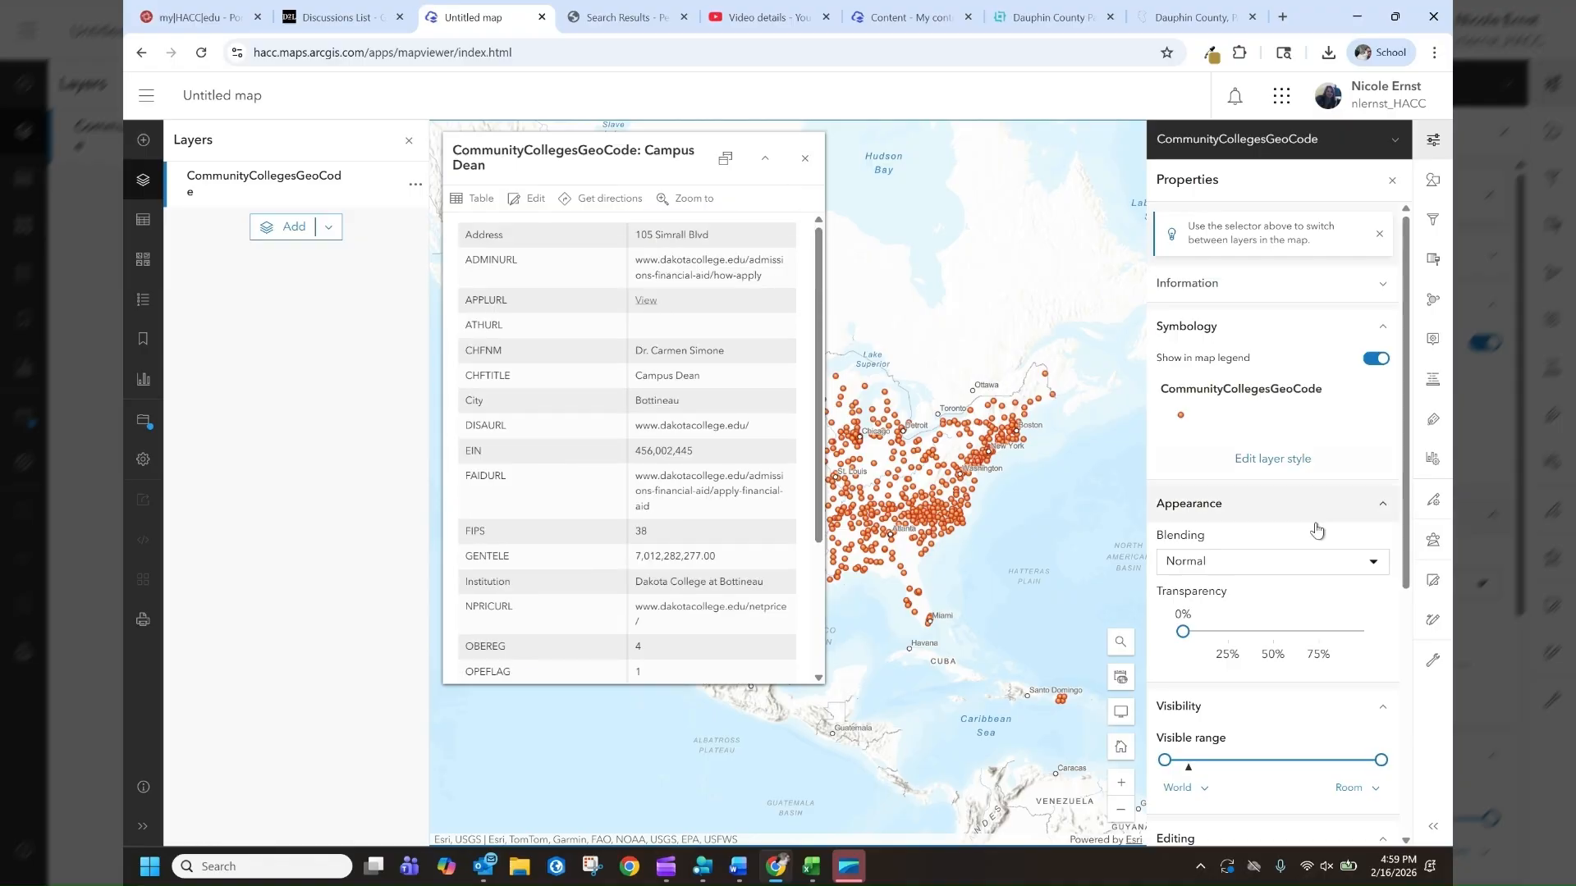
# Replace the layer's pop-up title with the Institution field
pyautogui.click(1429, 345)
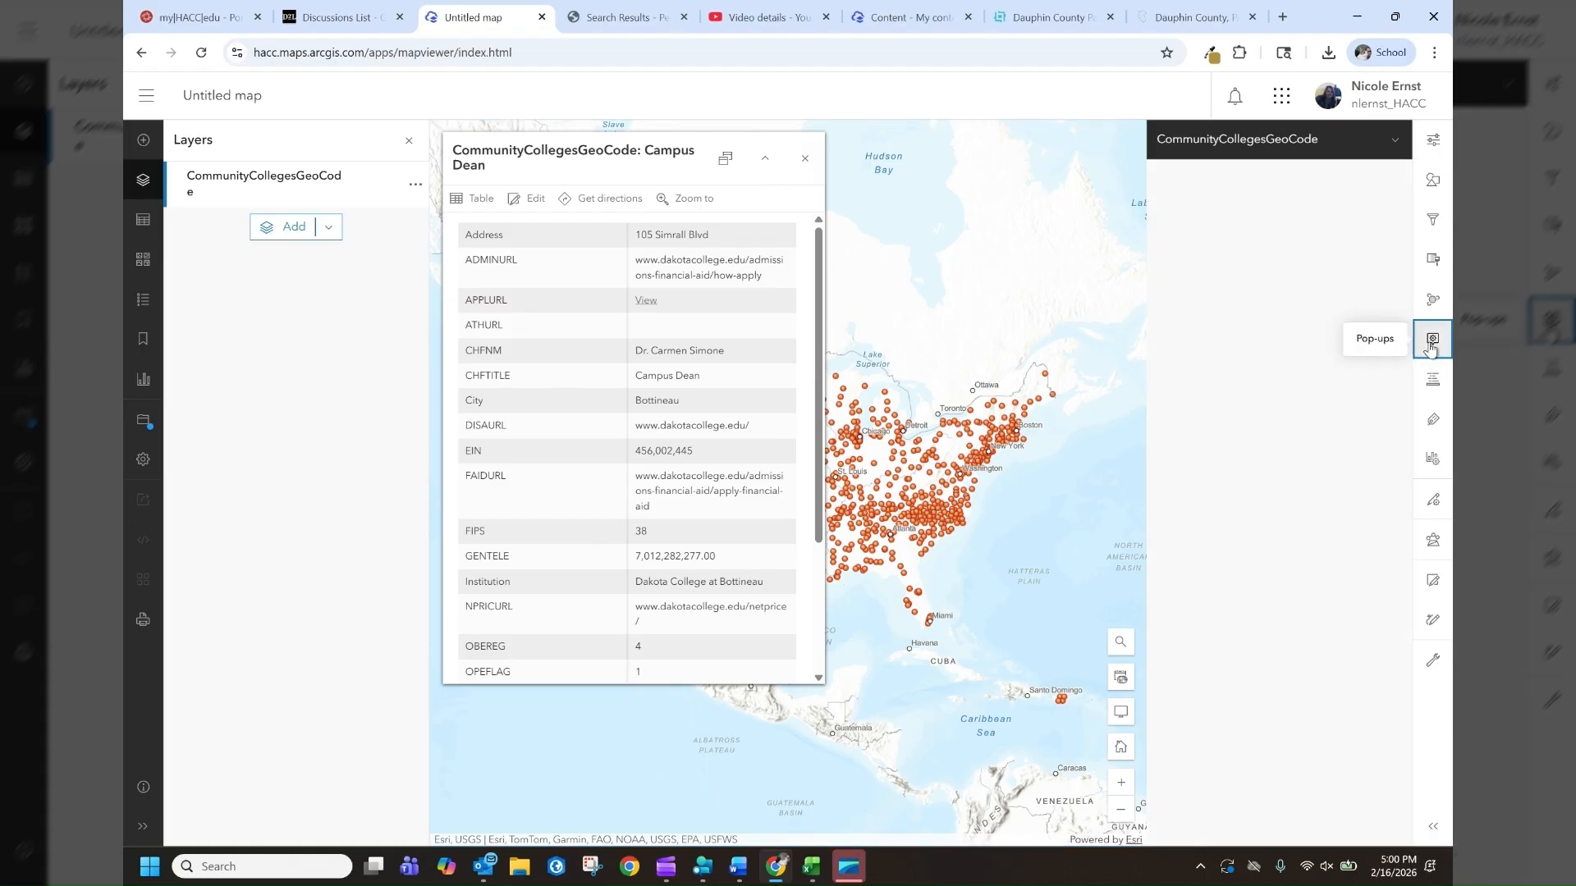
pyautogui.click(1317, 374)
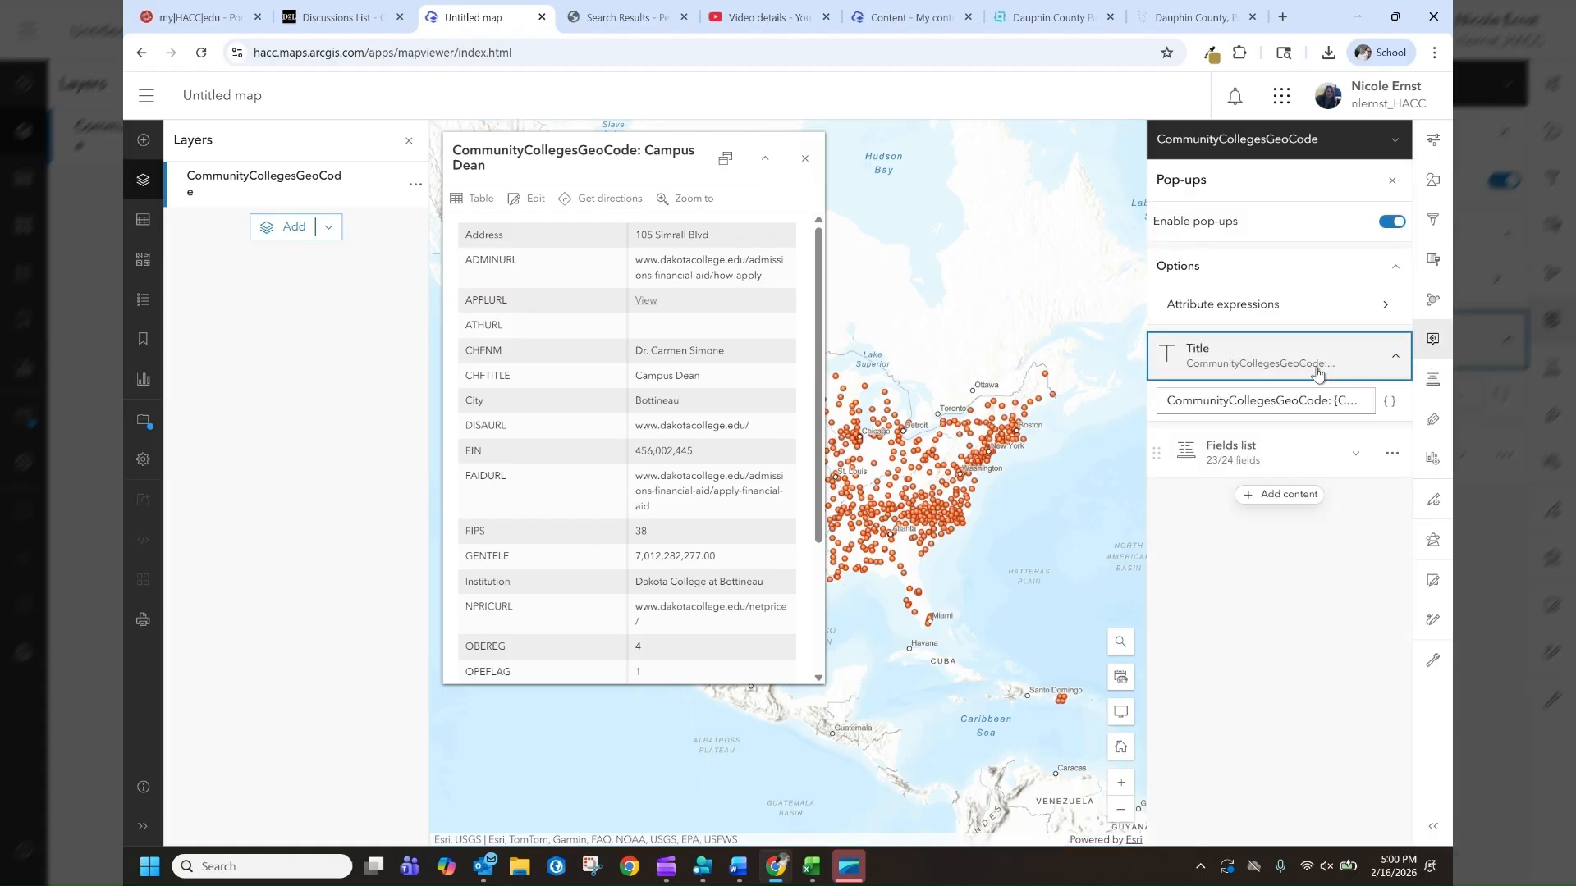
pyautogui.moveTo(1336, 401); pyautogui.dragTo(1012, 432)
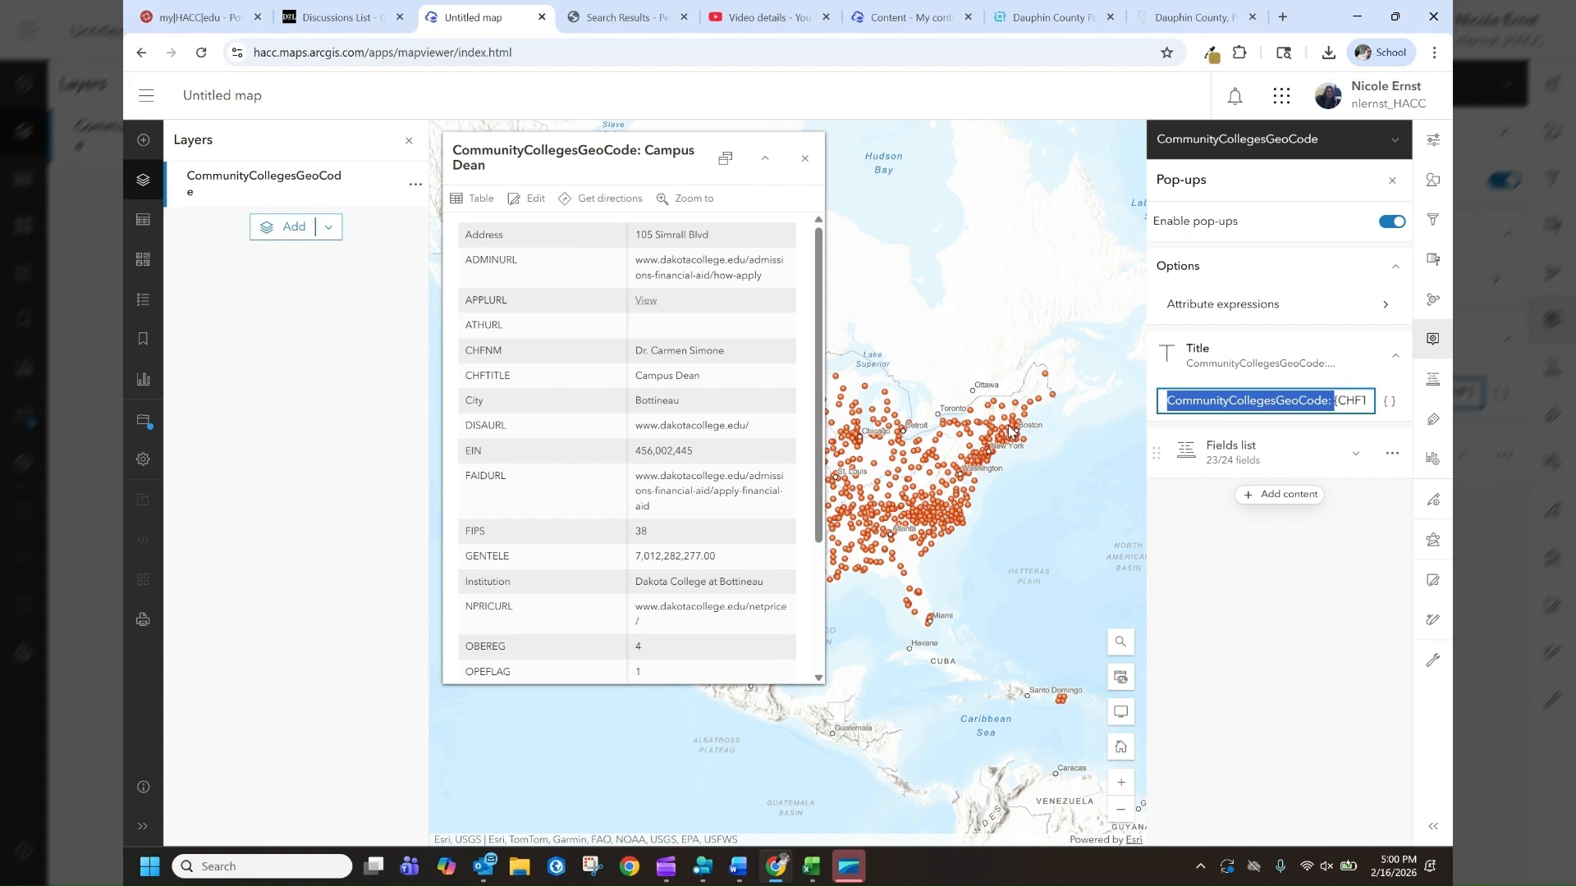
pyautogui.press('BackSpace')
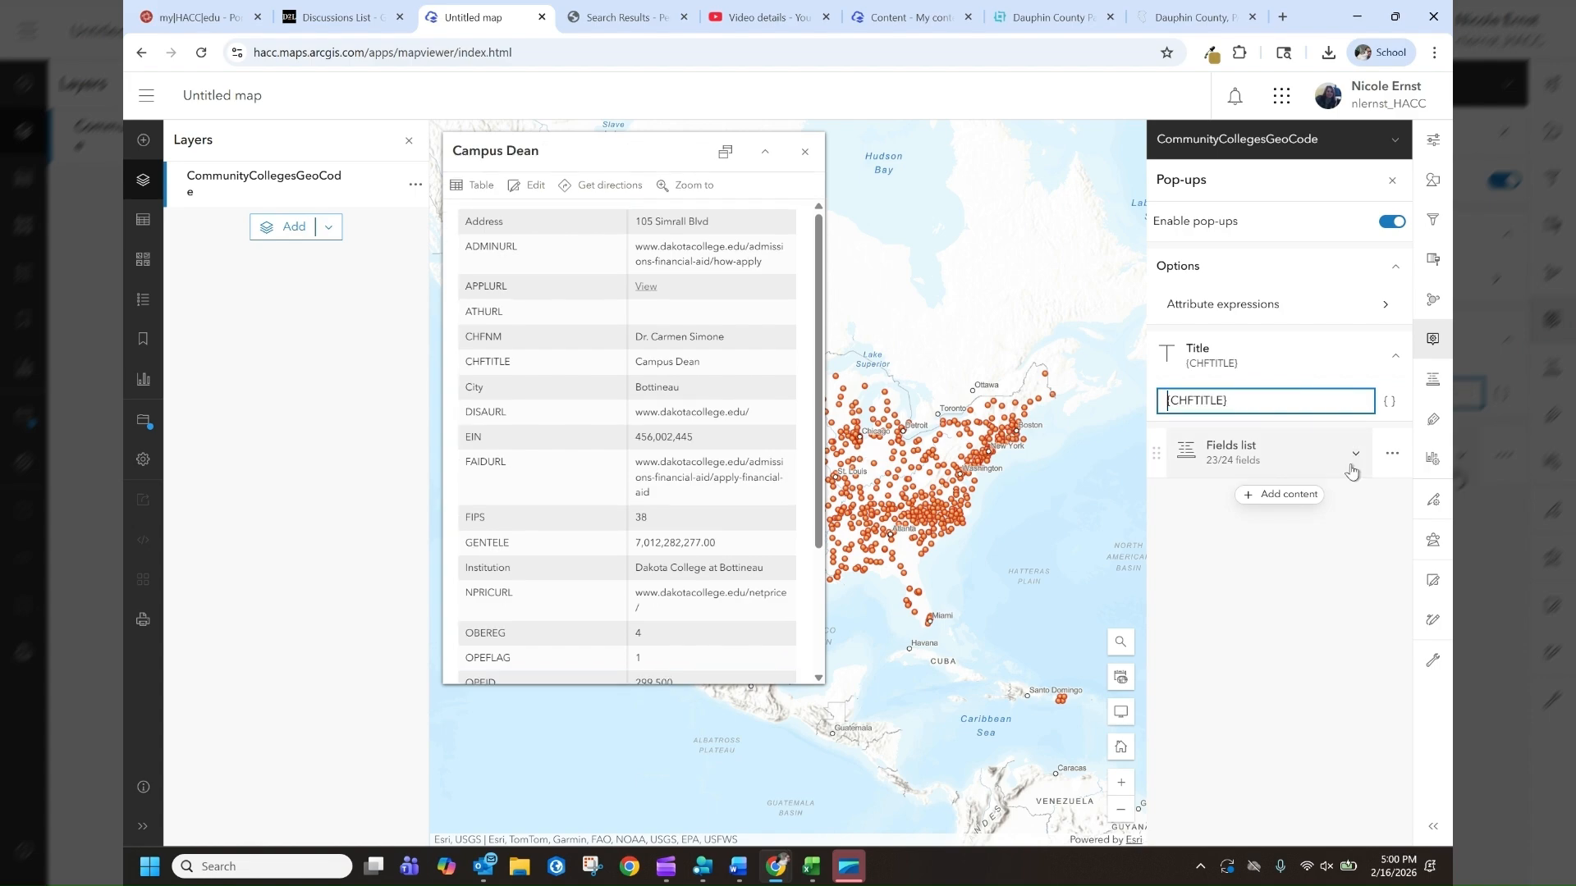
pyautogui.hotkey('ctrl', 'a')
pyautogui.press('BackSpace')
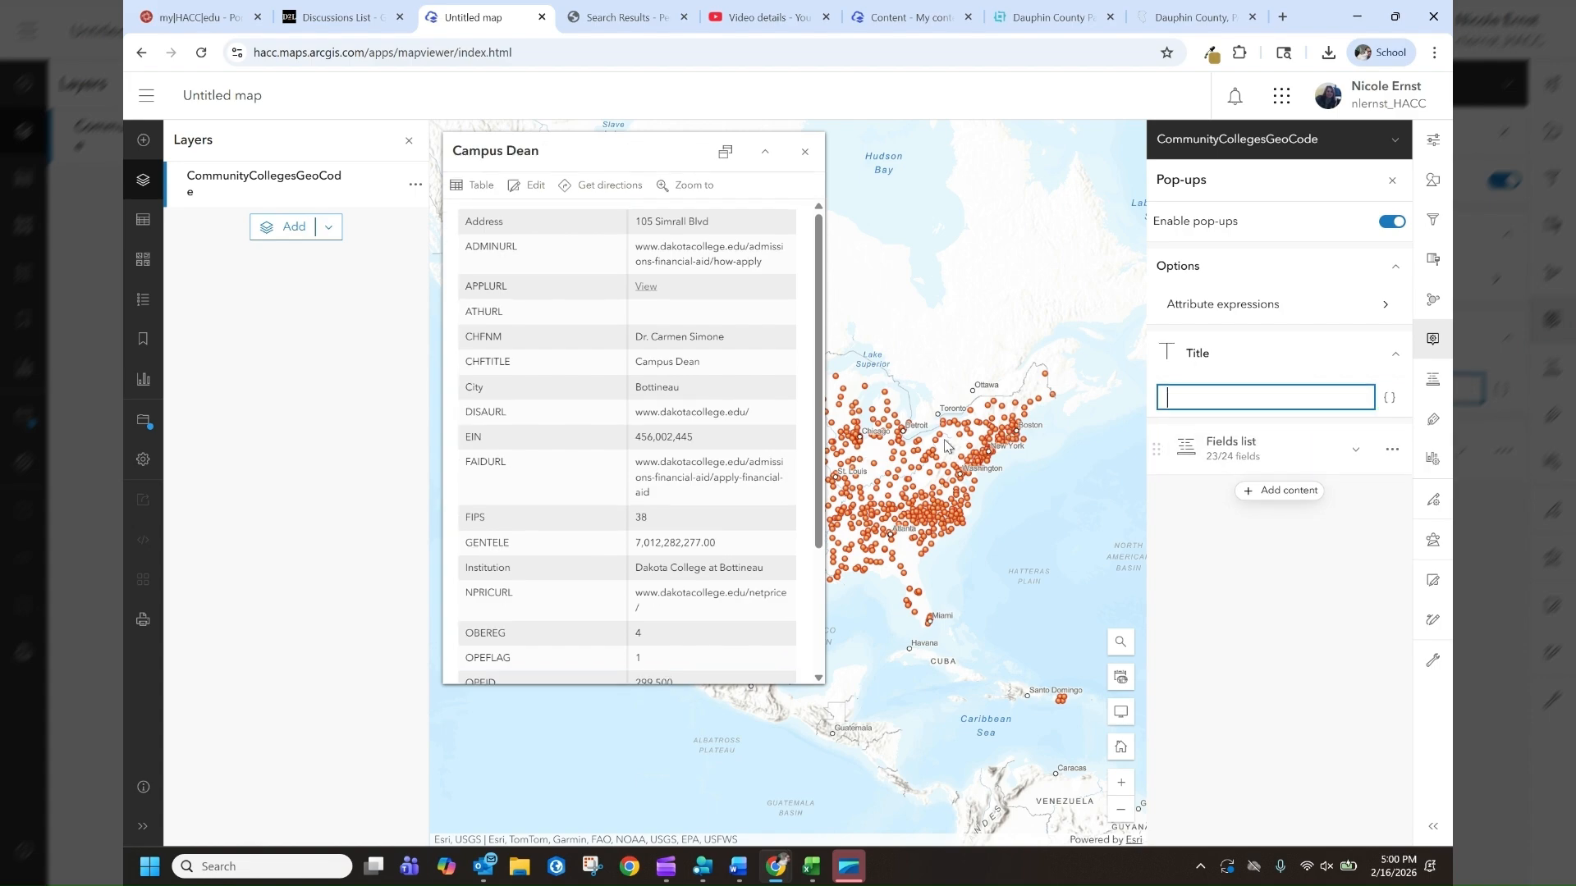
pyautogui.click(1393, 399)
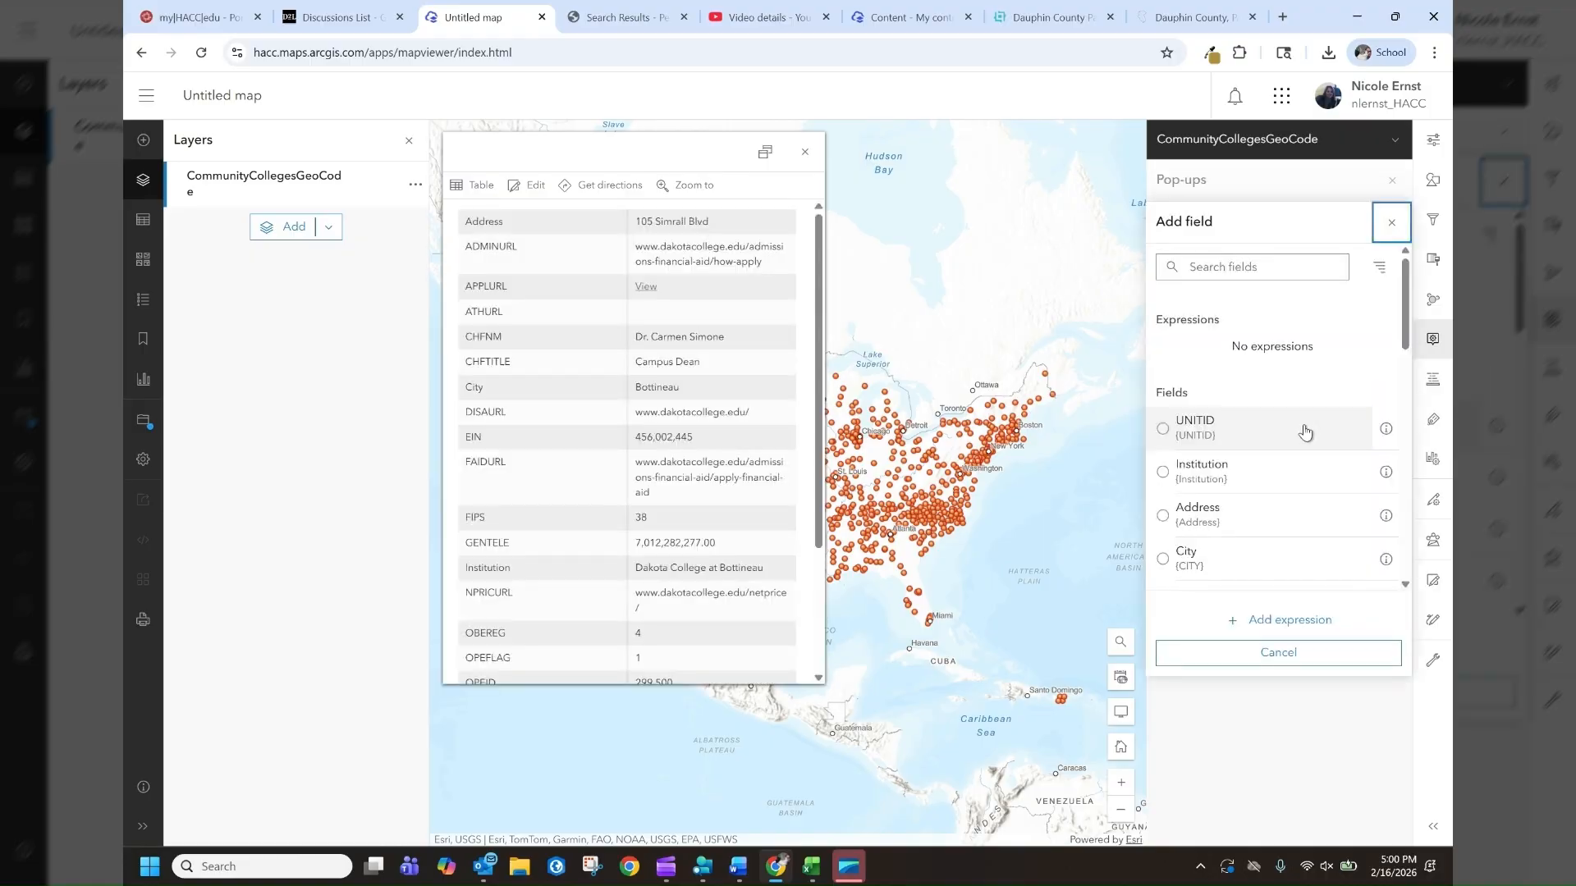
pyautogui.click(1218, 474)
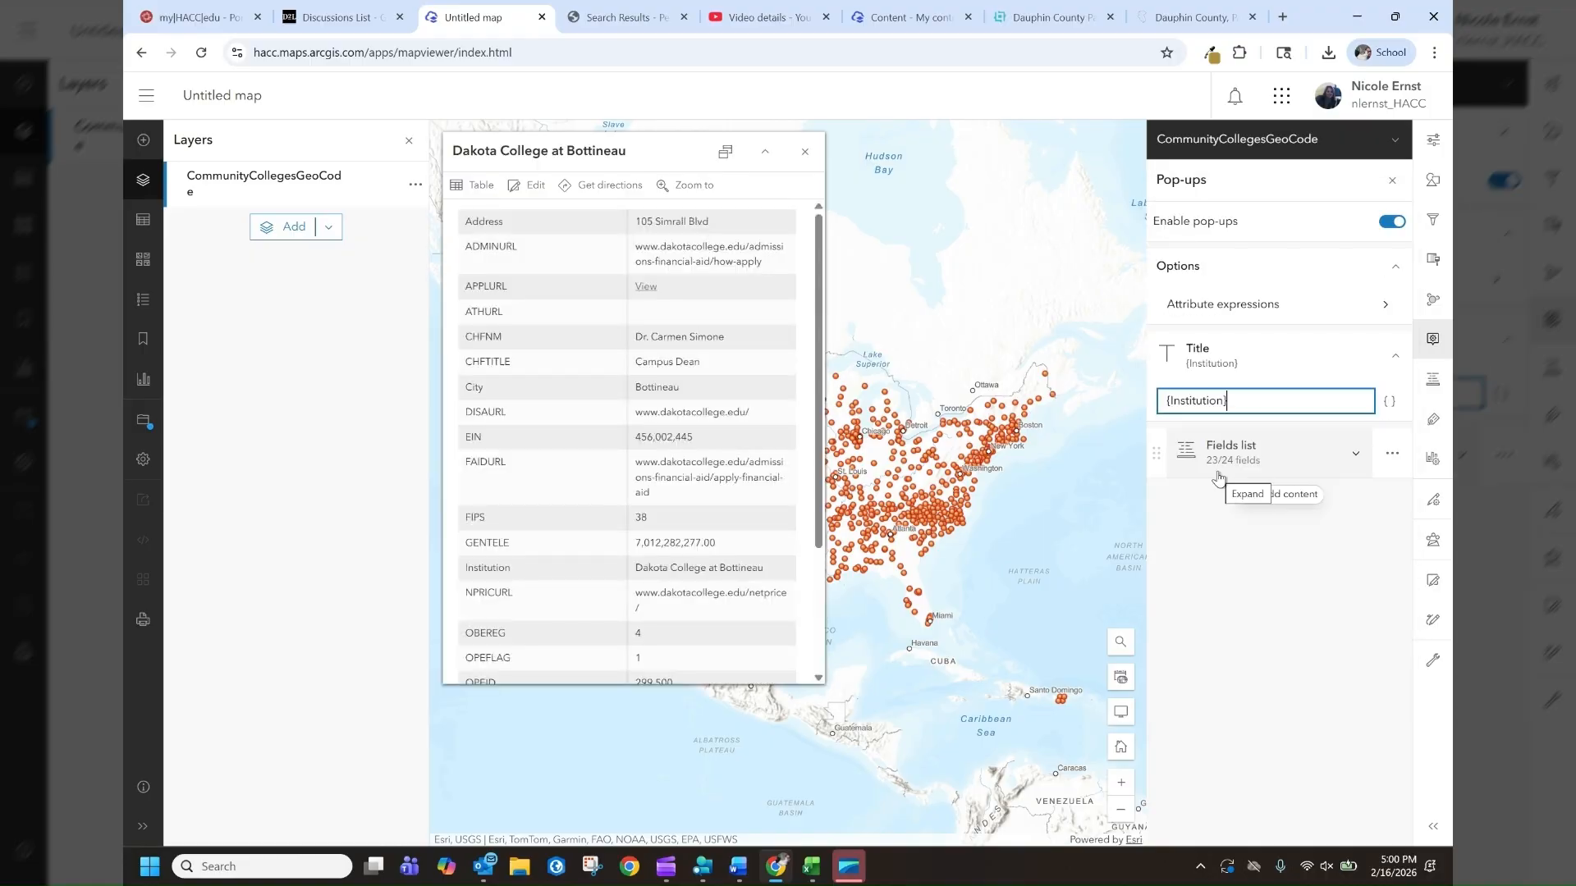
# Remove the FIPS field from the pop-up fields list and close the open pop-up
pyautogui.click(1275, 461)
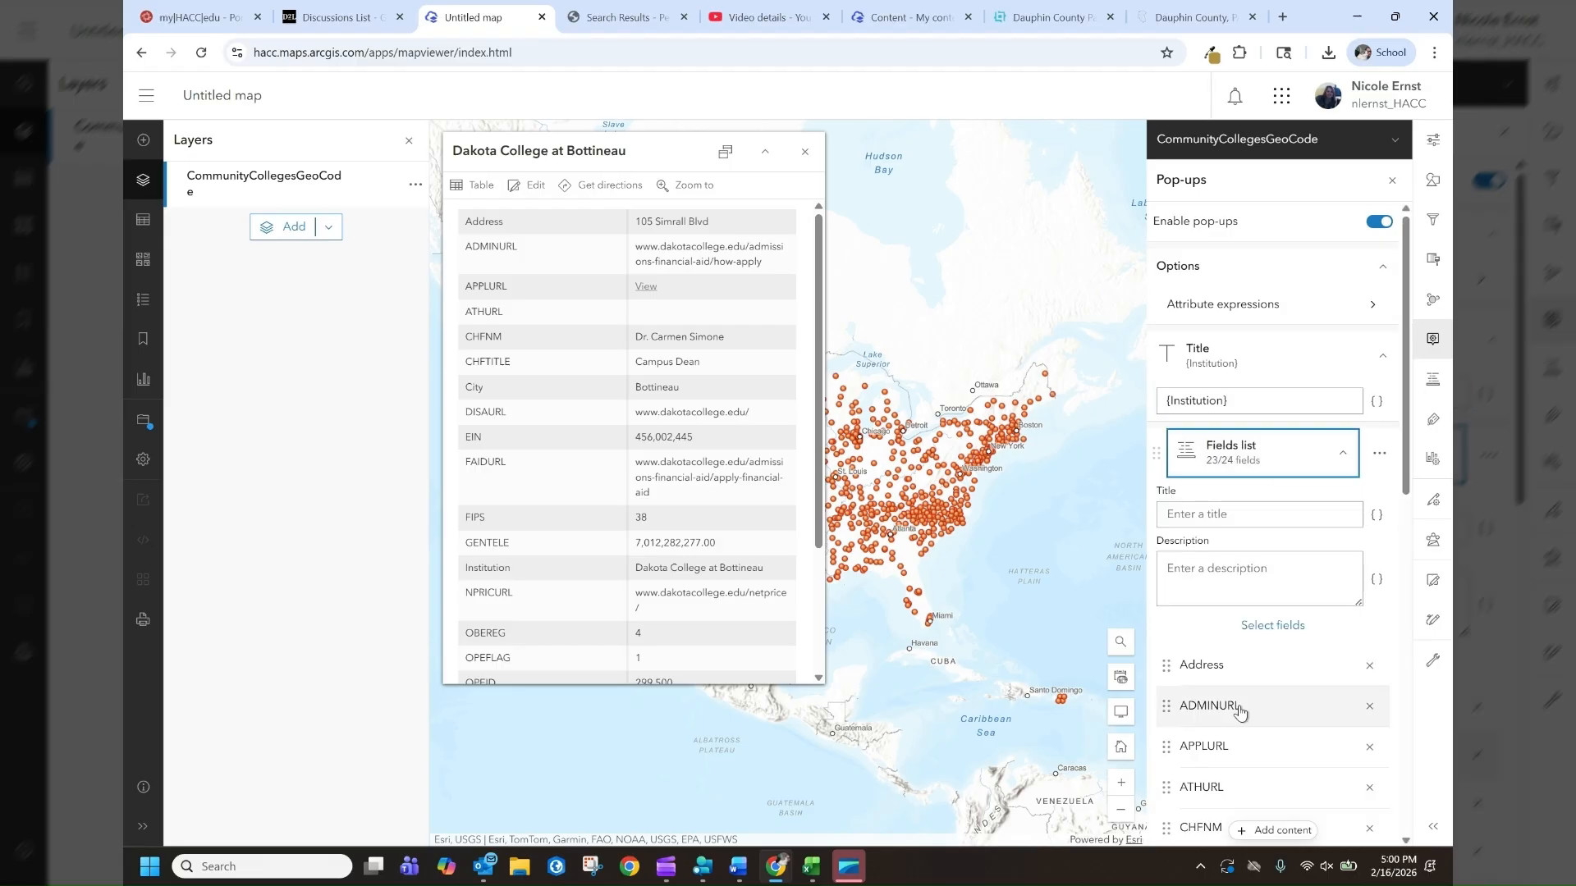
pyautogui.scroll(-4, 1239, 712)
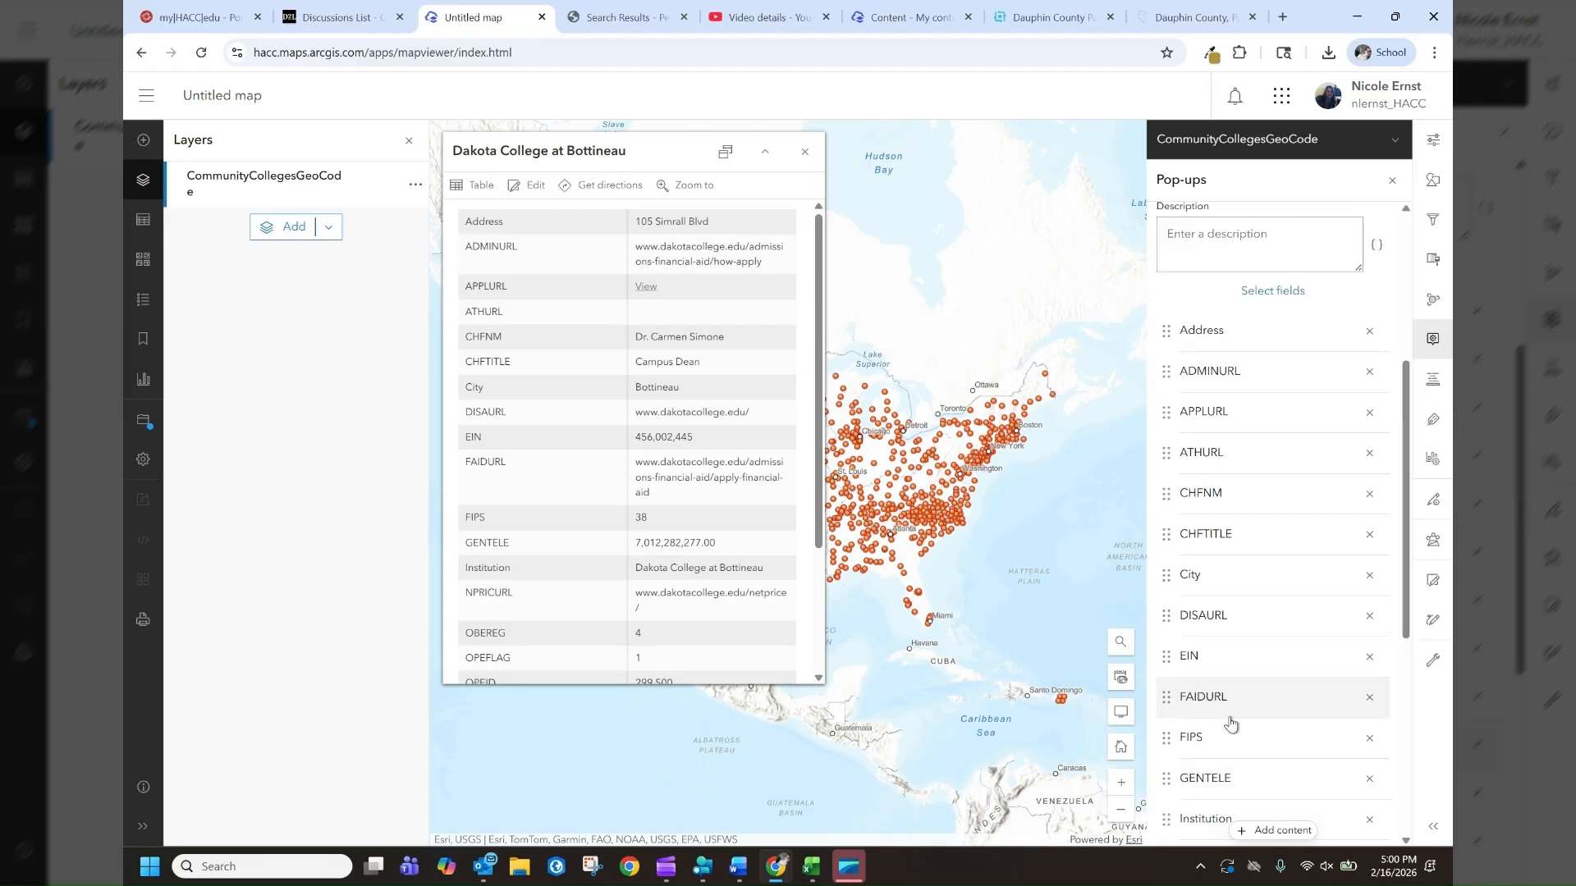
pyautogui.scroll(-1, 1229, 723)
pyautogui.click(1369, 658)
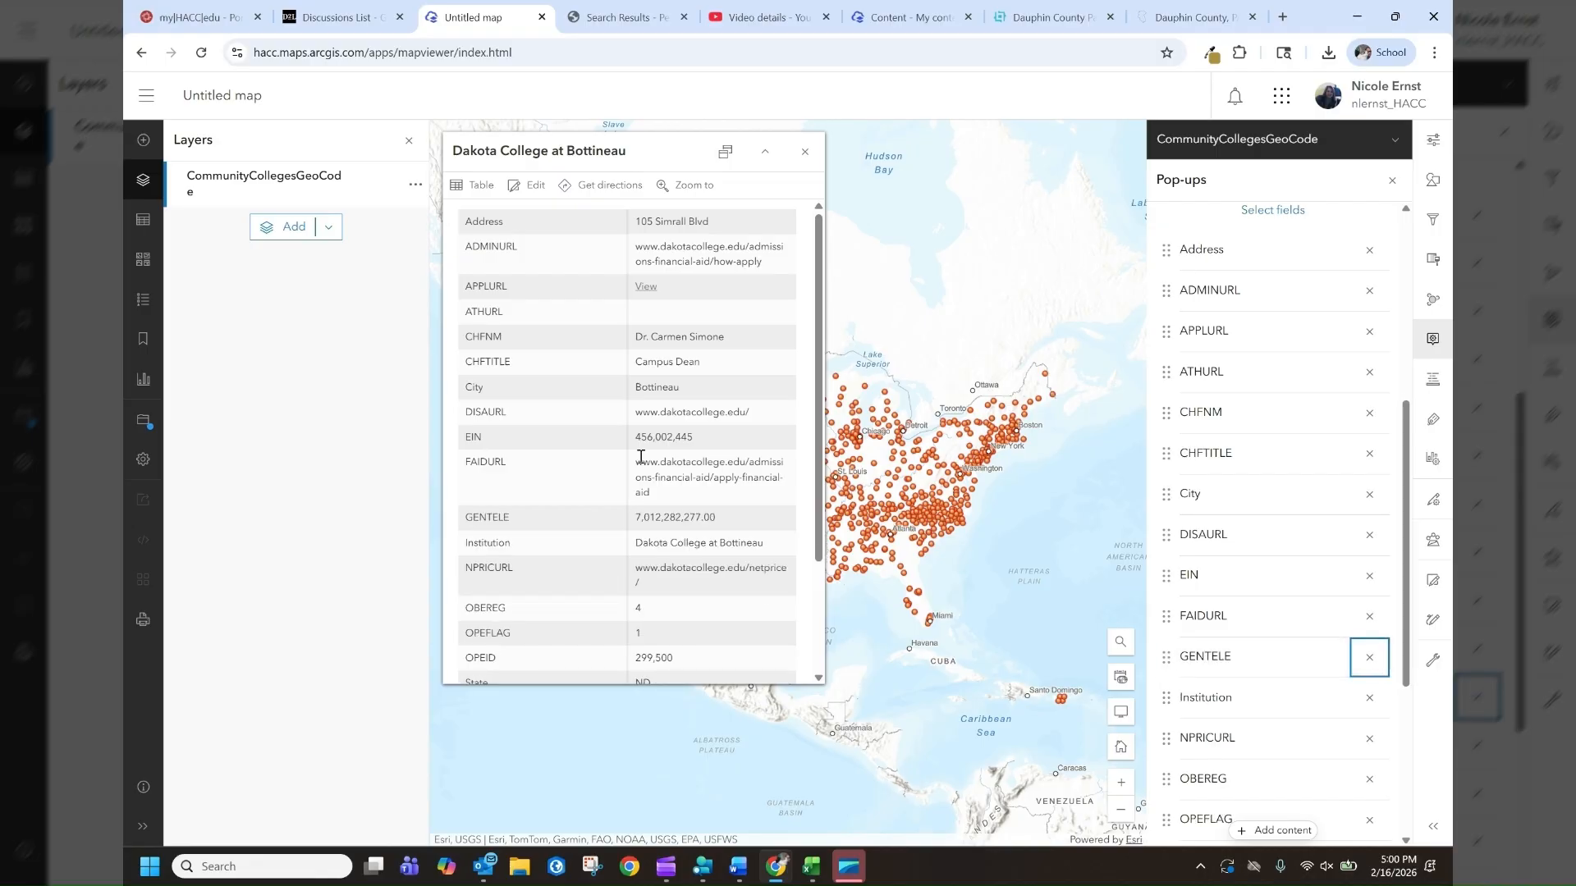
pyautogui.click(806, 152)
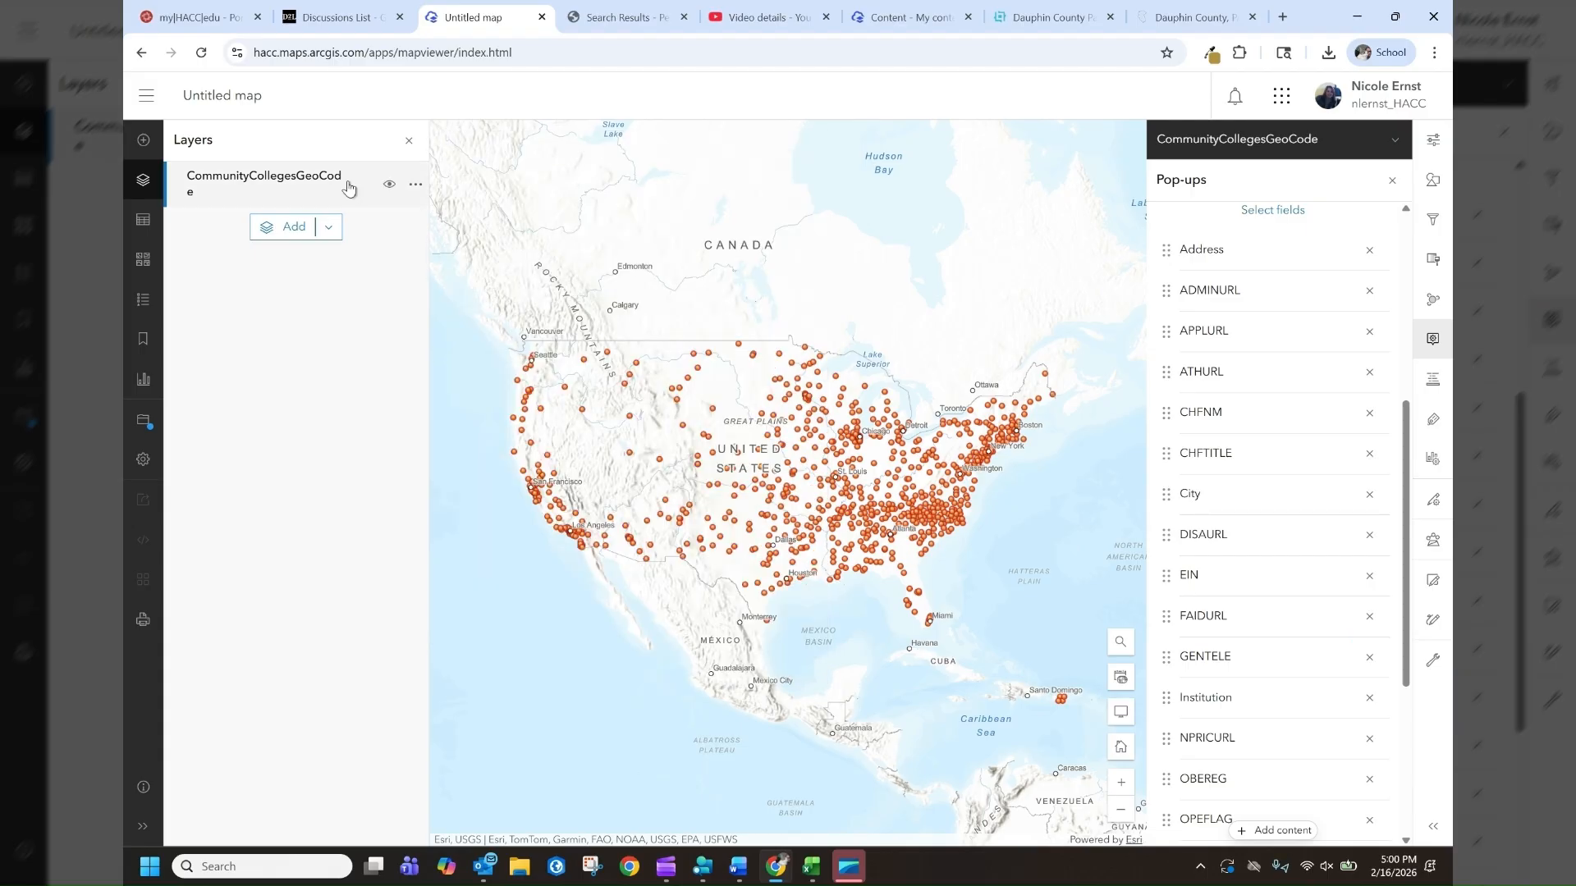
# Change the layer's single-symbol style to a blue point symbol from the Firefly category
pyautogui.click(348, 187)
pyautogui.click(350, 189)
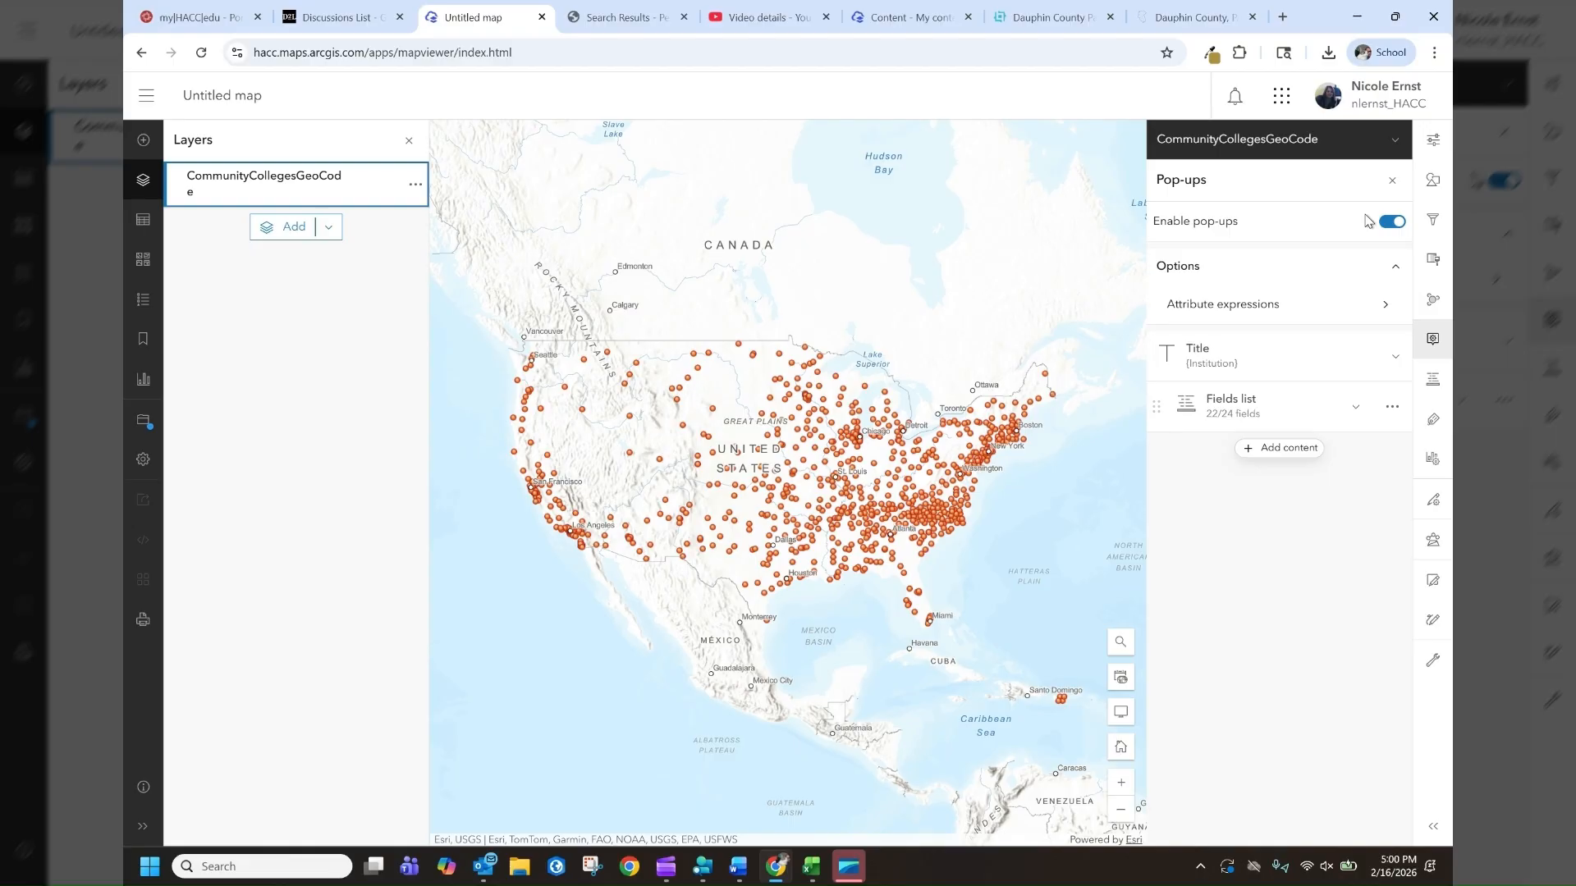
pyautogui.click(1436, 180)
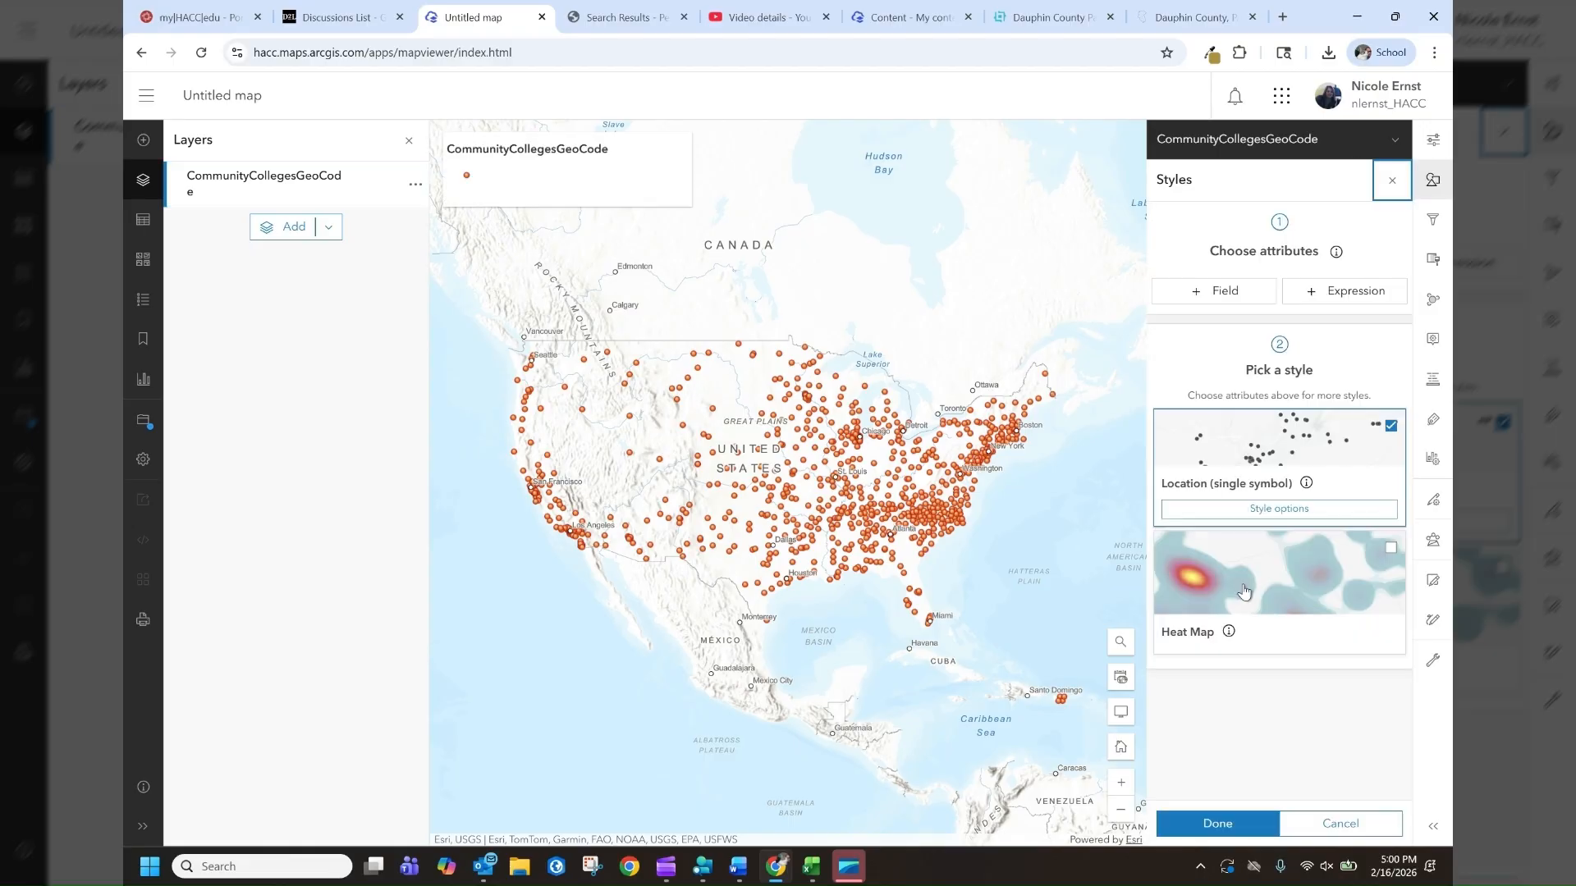
pyautogui.click(1272, 522)
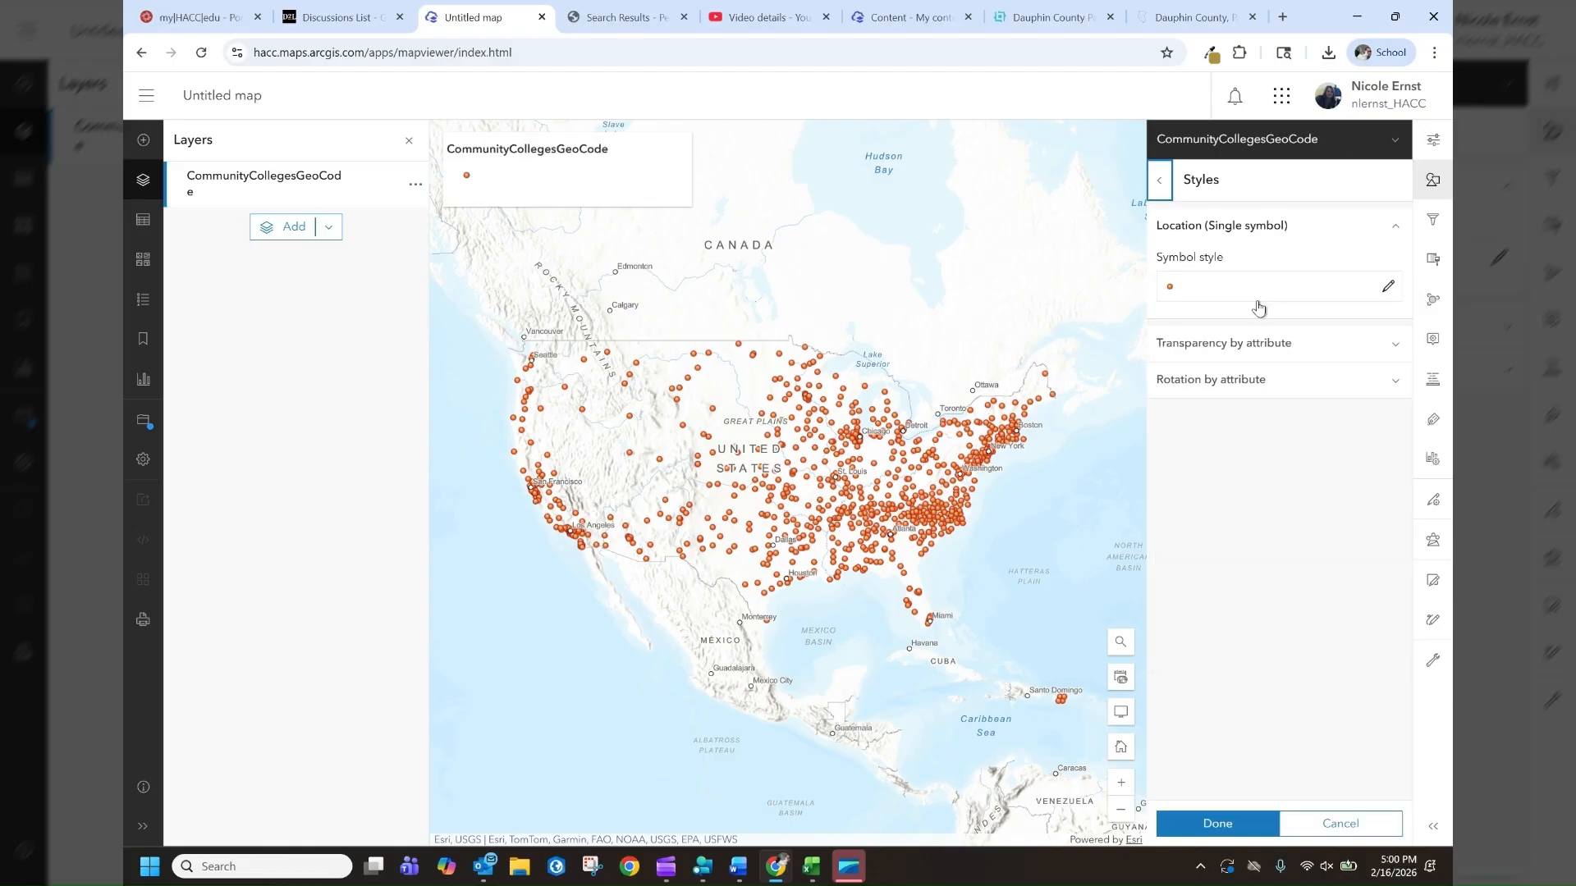
pyautogui.click(1251, 287)
pyautogui.click(969, 292)
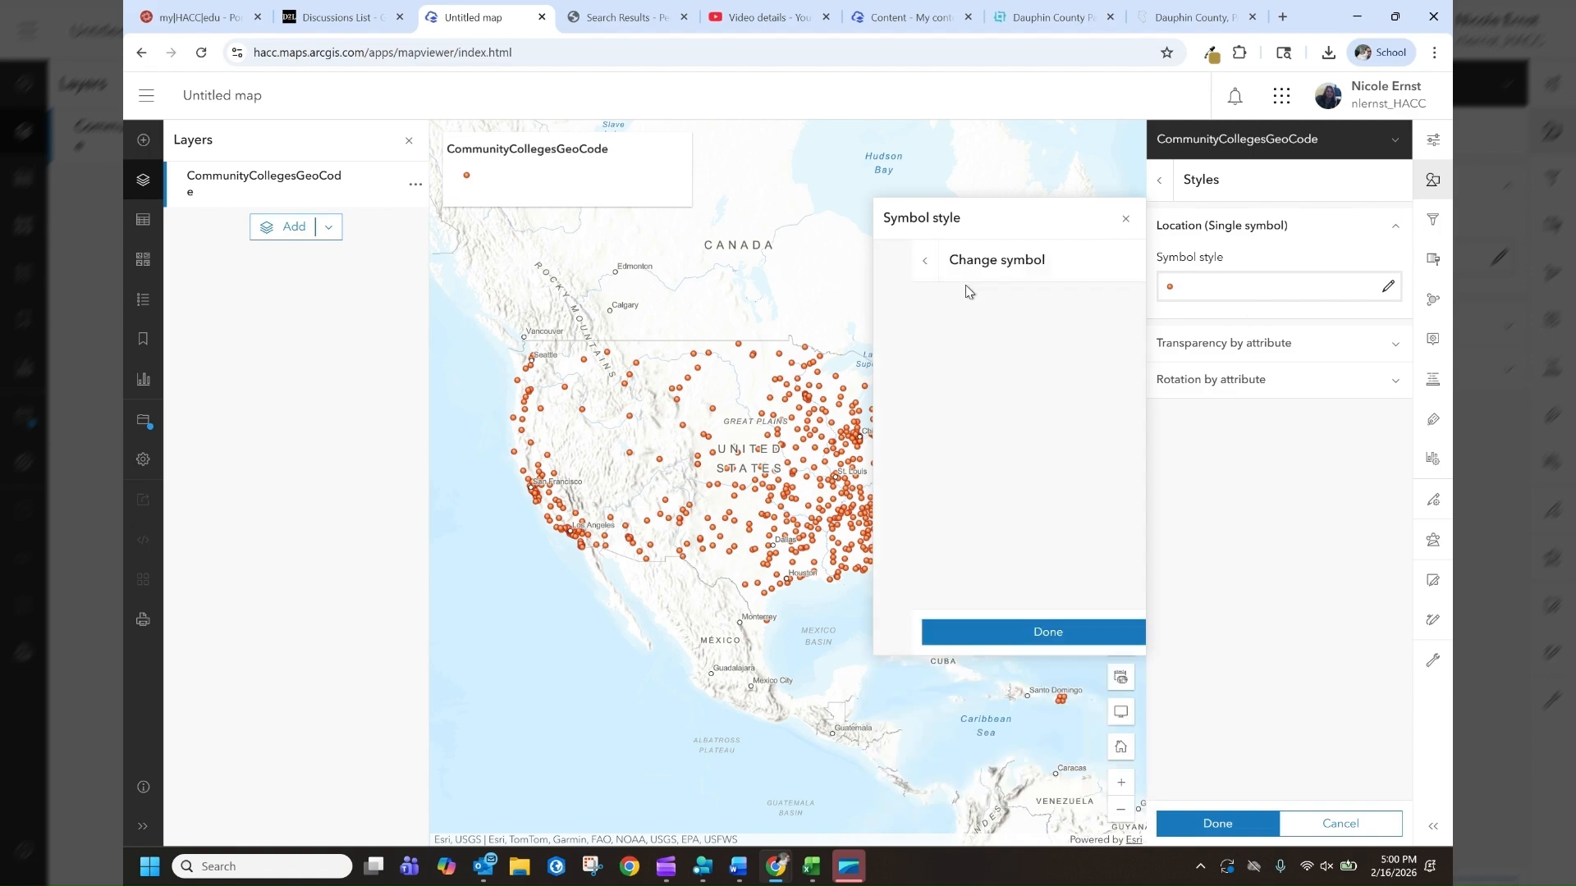
pyautogui.click(956, 330)
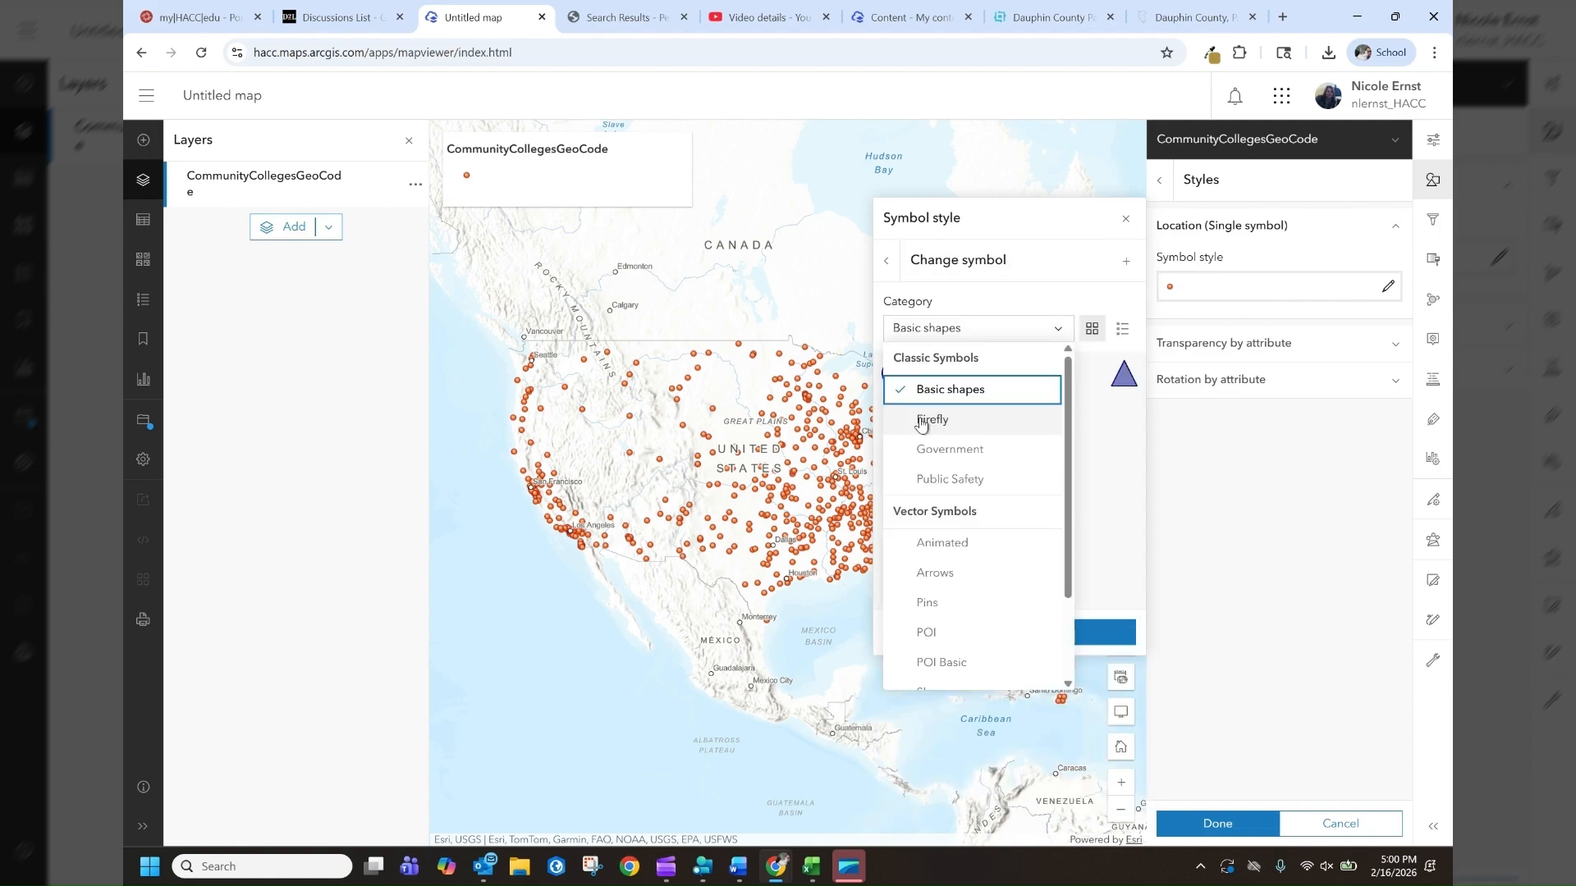
pyautogui.click(921, 421)
pyautogui.scroll(-1, 1055, 493)
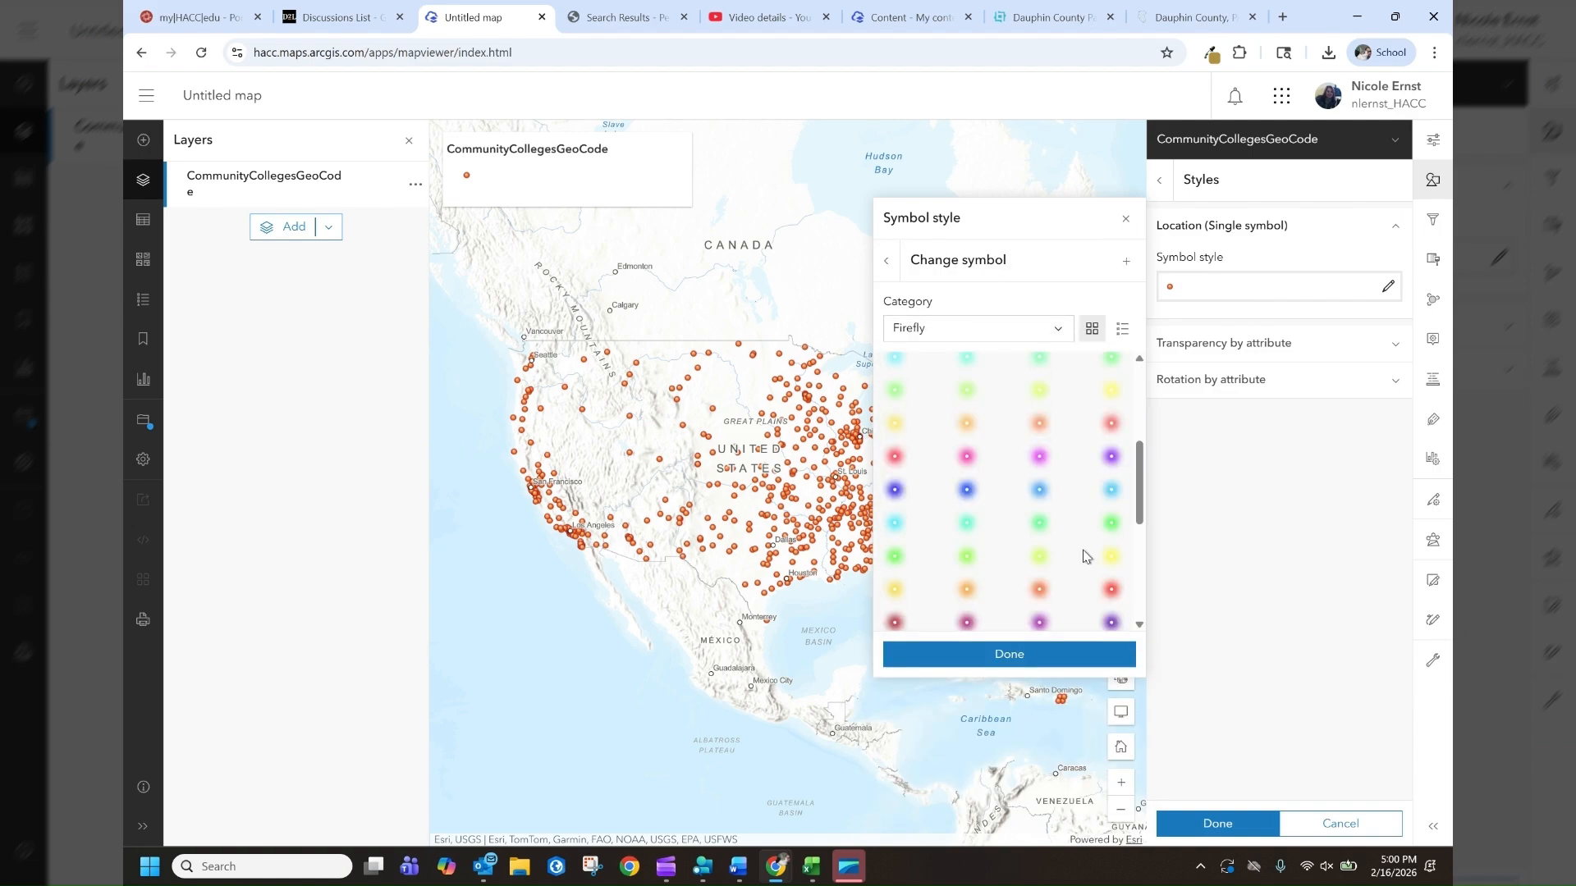
pyautogui.scroll(-2, 1083, 557)
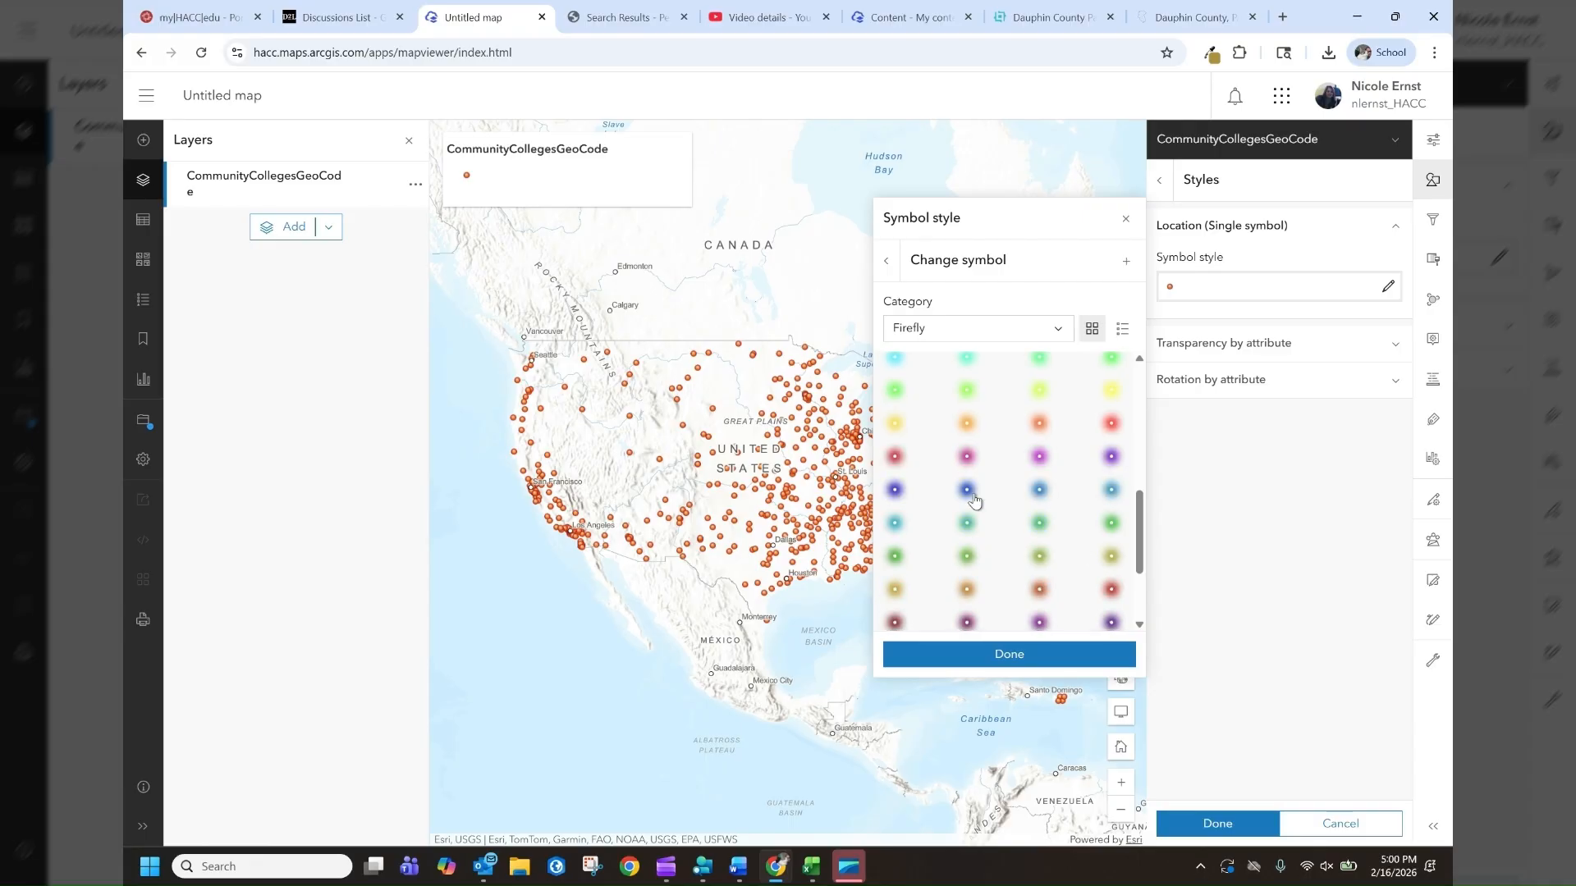
pyautogui.click(968, 492)
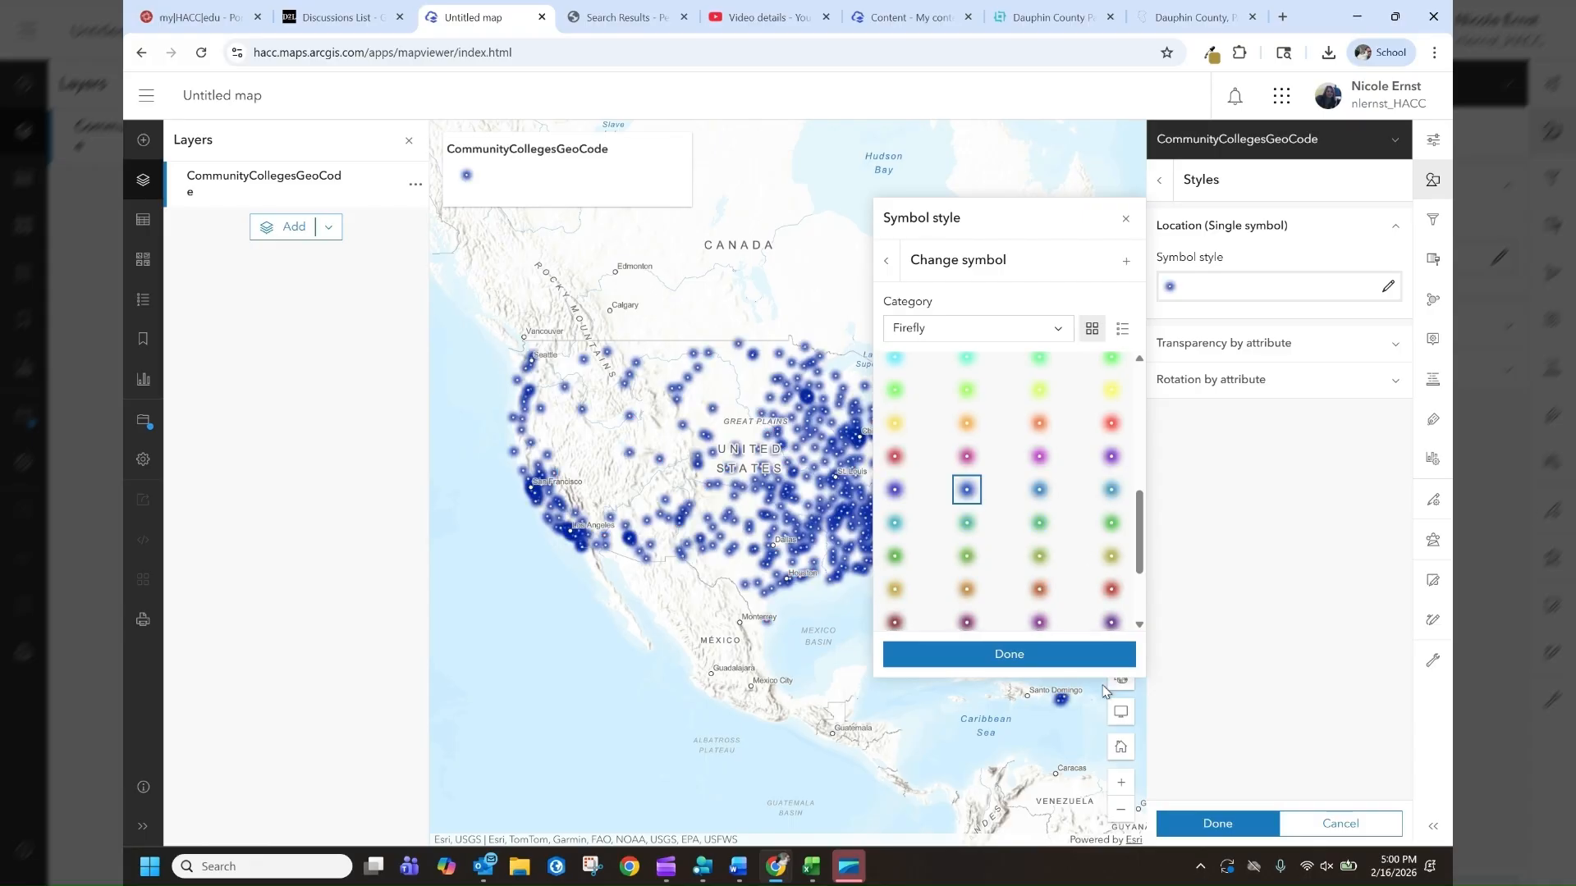
pyautogui.click(1059, 656)
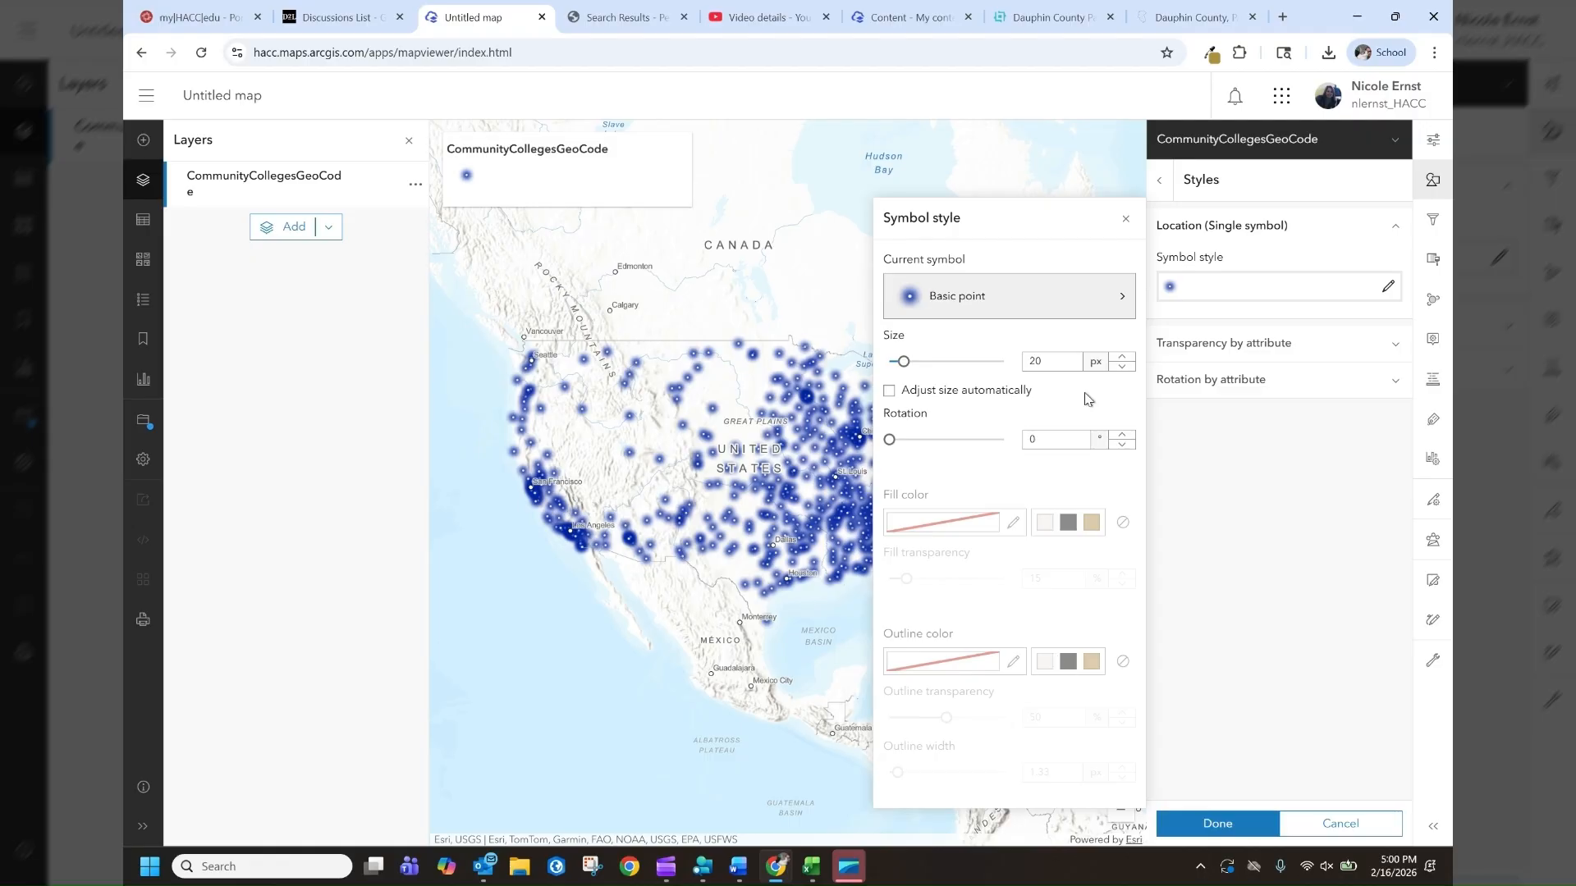
pyautogui.click(1188, 823)
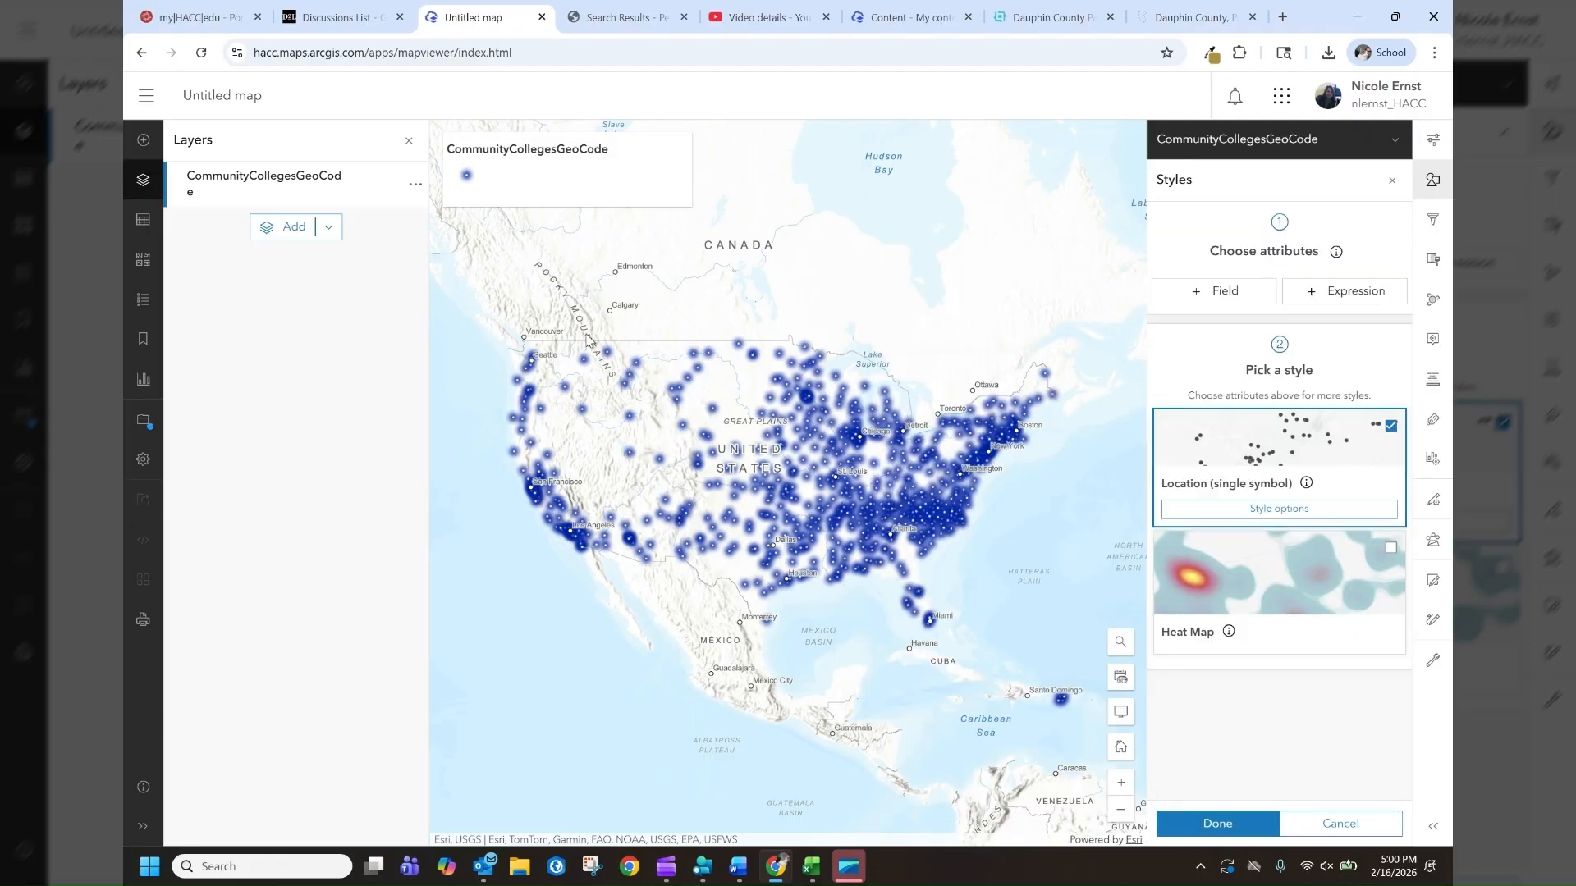
# Rename the layer to Community Colleges and open the map legend to check it
pyautogui.click(417, 190)
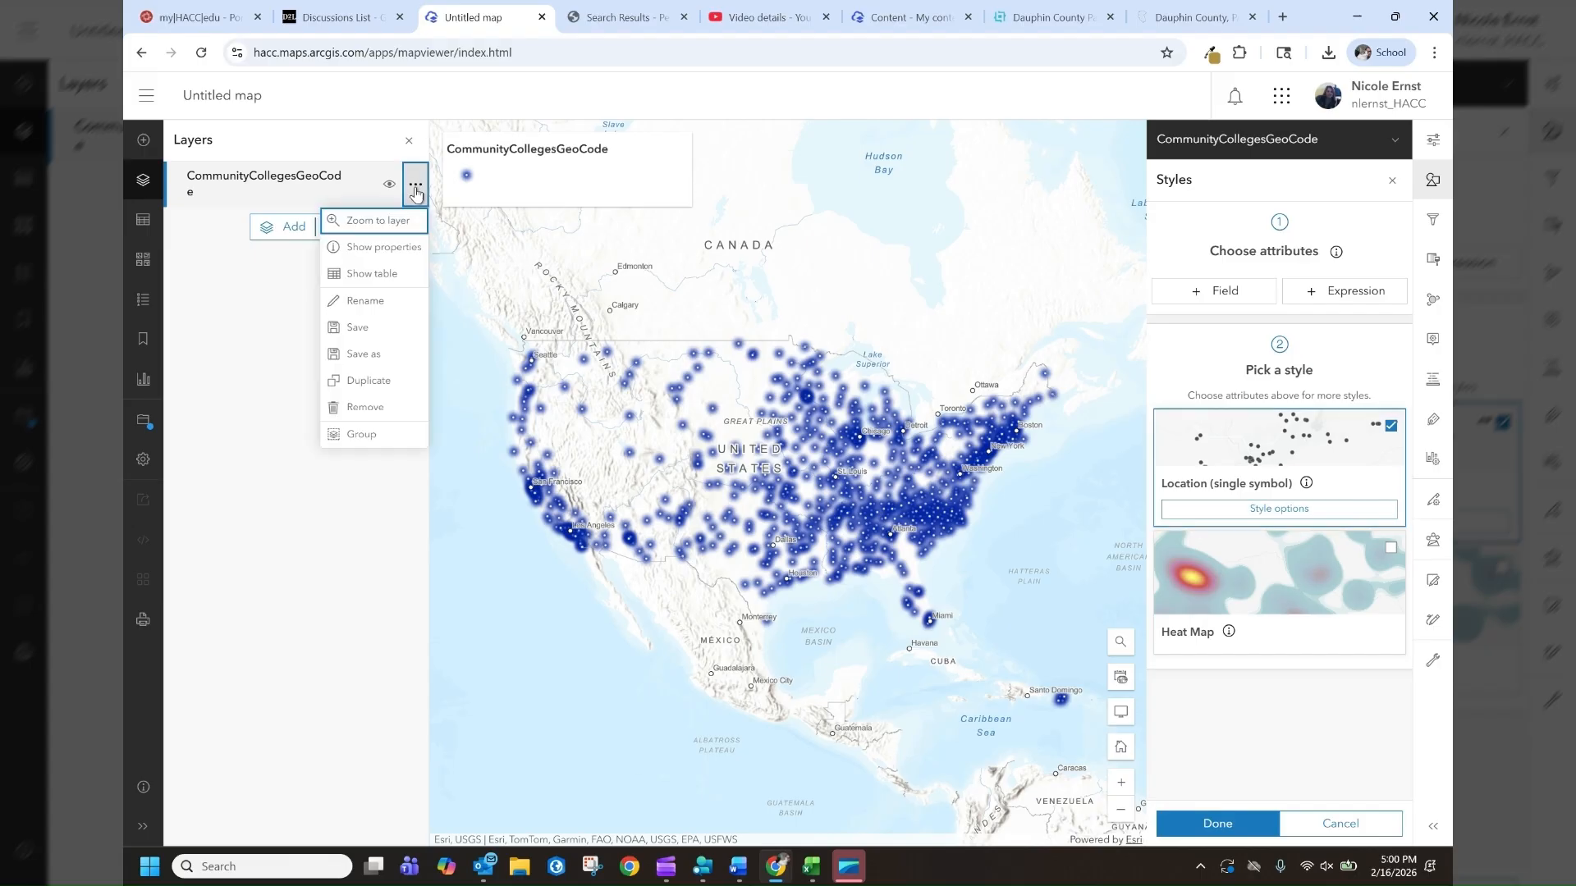
pyautogui.click(366, 301)
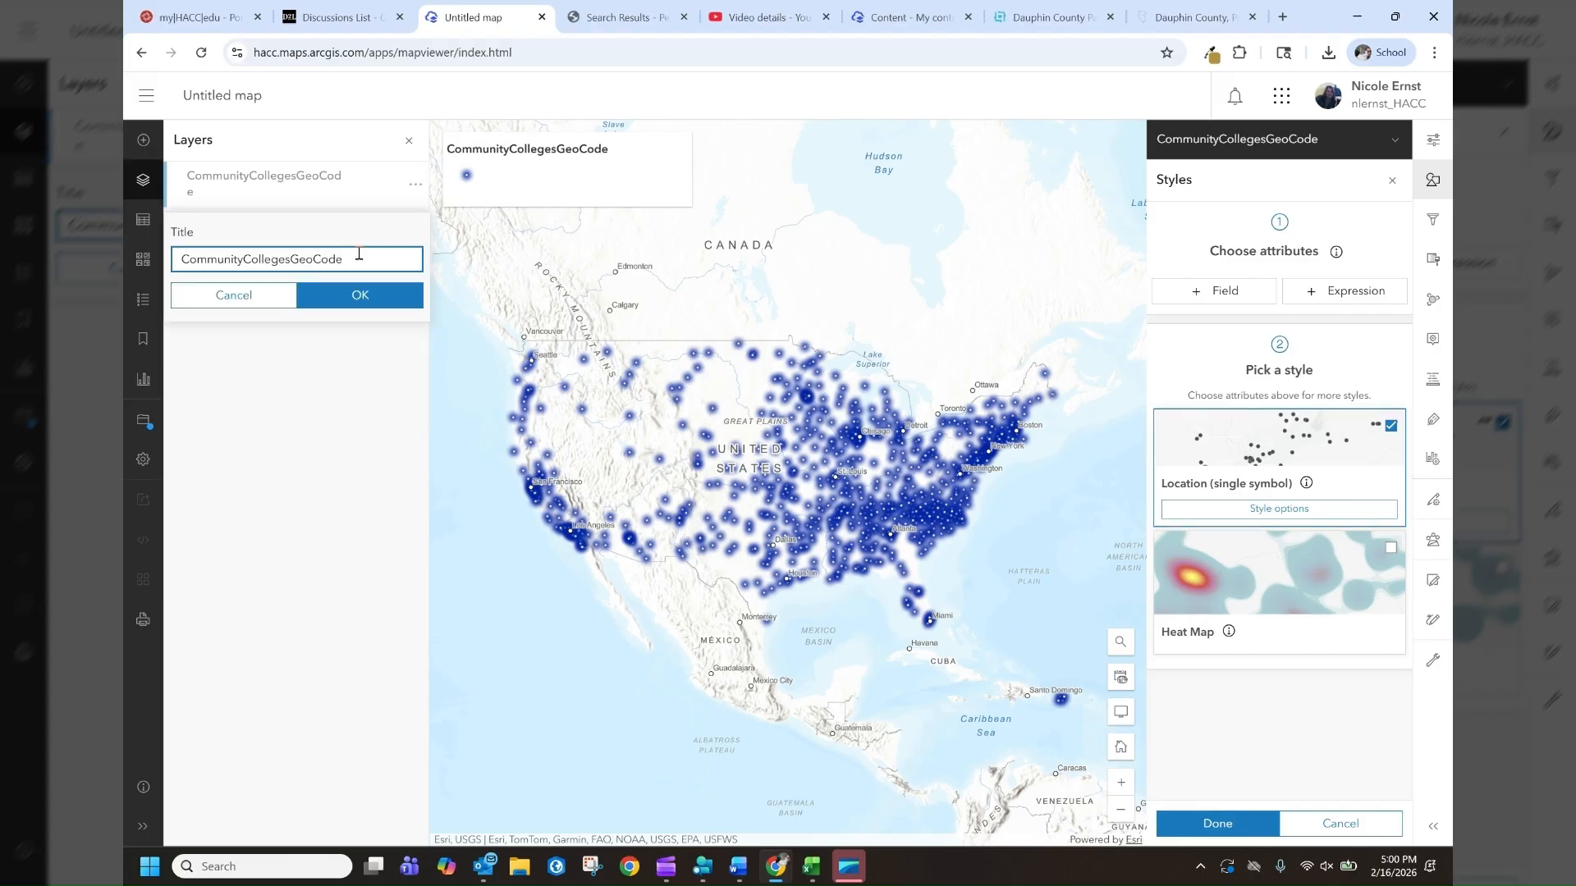
pyautogui.hotkey('ctrl', 'a')
pyautogui.write('Community Colleges')
pyautogui.click(313, 297)
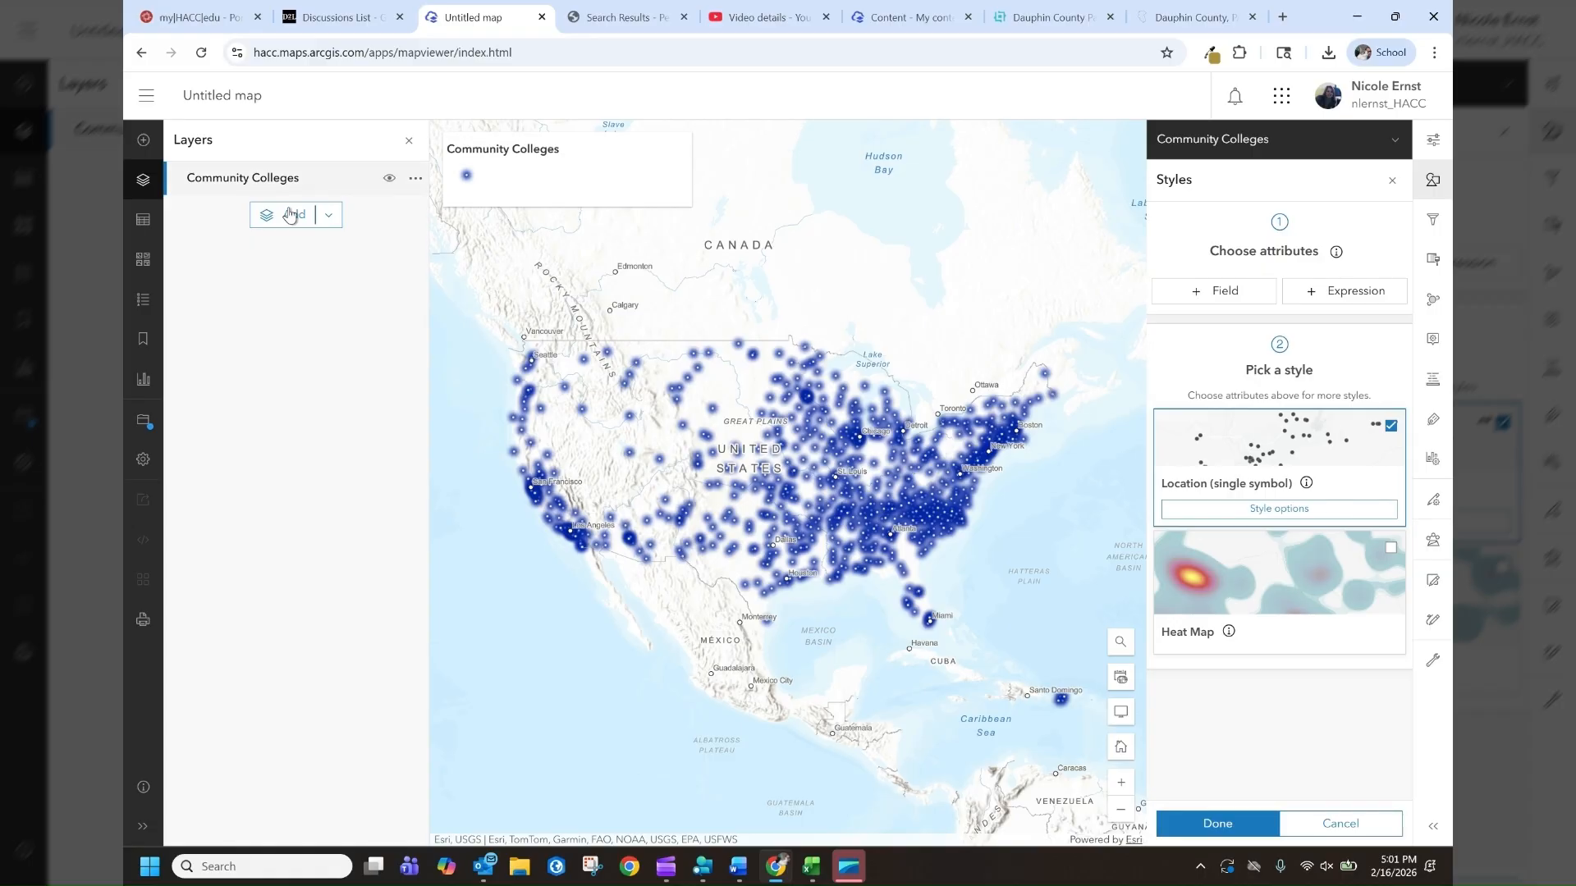
pyautogui.click(146, 298)
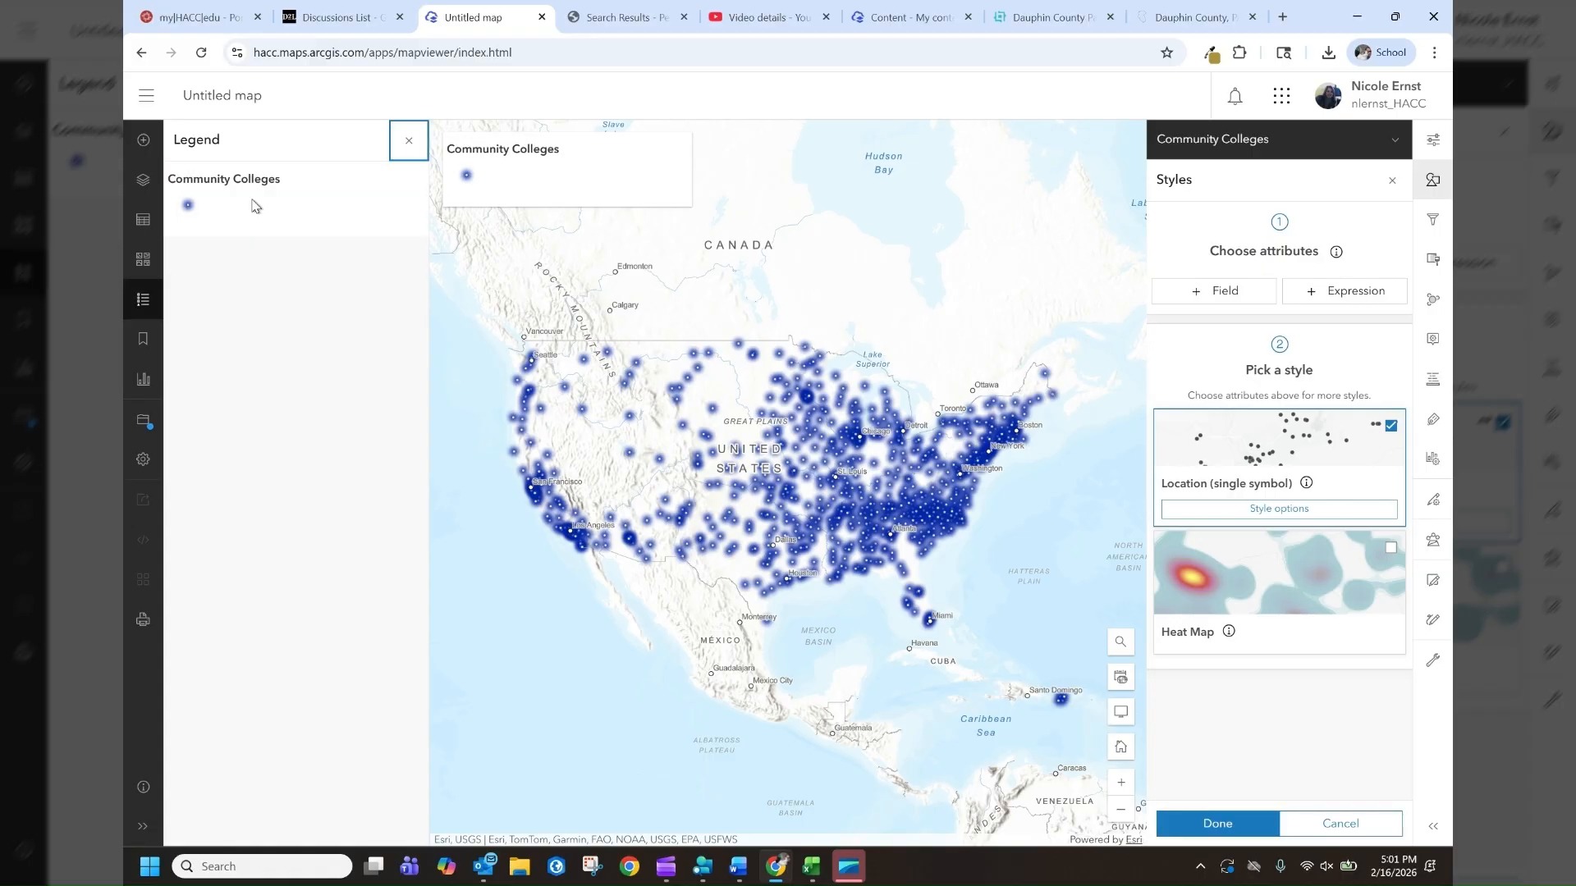